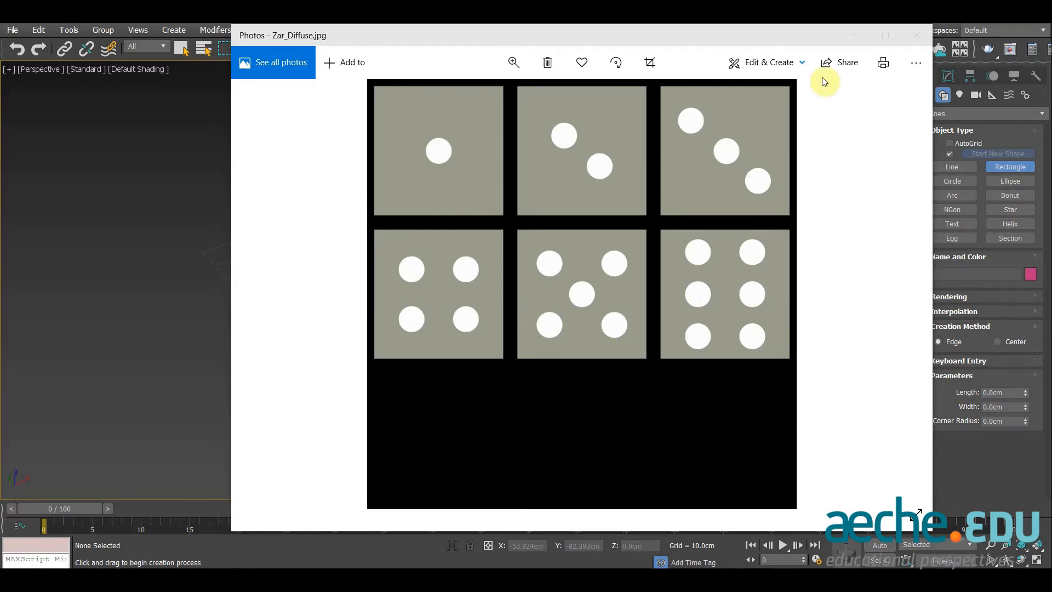
- Put the die reference image out of view and draw a rectangle about 140 × 140 cm across the grid
click(857, 37)
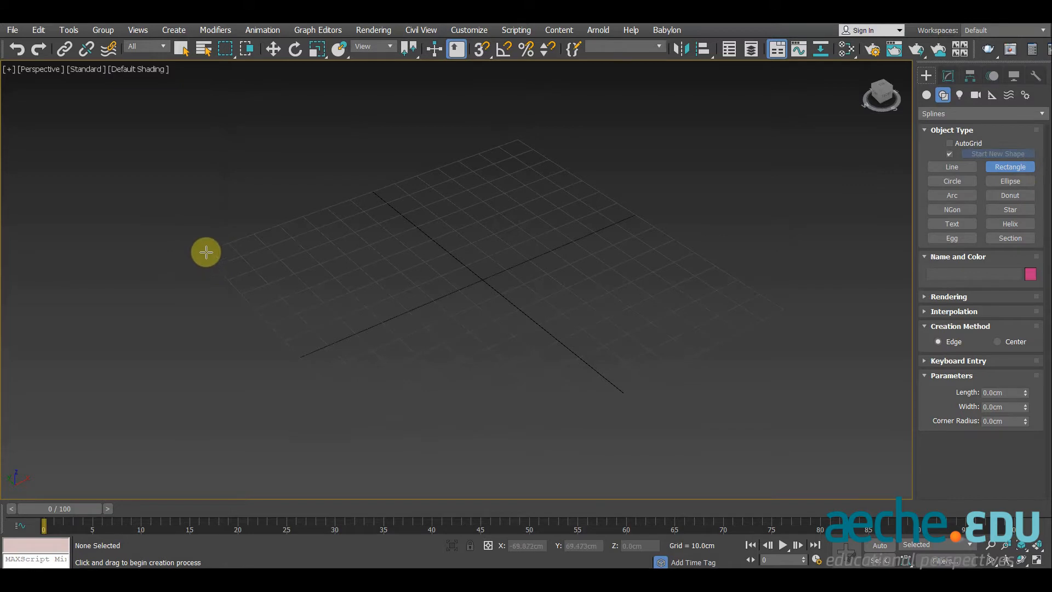
drag(206, 252, 790, 309)
right_click(905, 164)
- Set the rectangle's length and width to 100 cm each
click(948, 76)
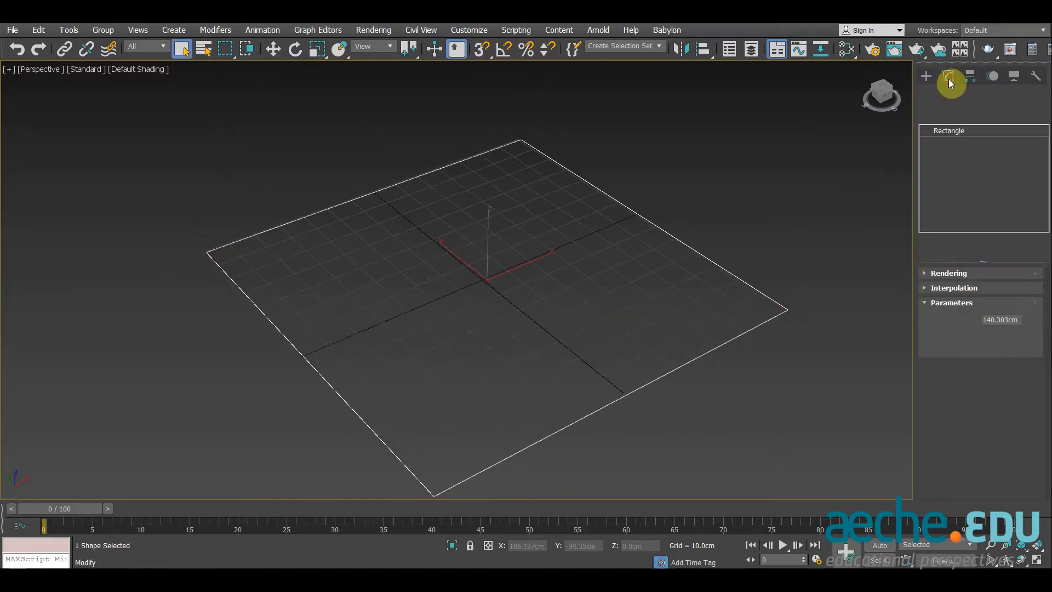
alt+middle_drag(641, 344, 740, 353)
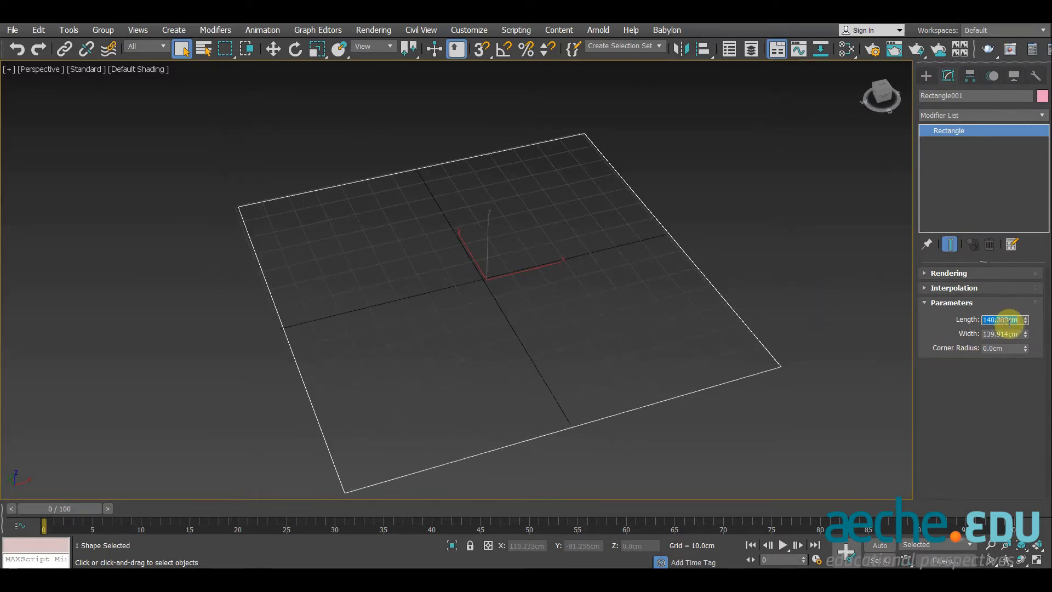
text(100)
key(Tab)
text(100)
key(Return)
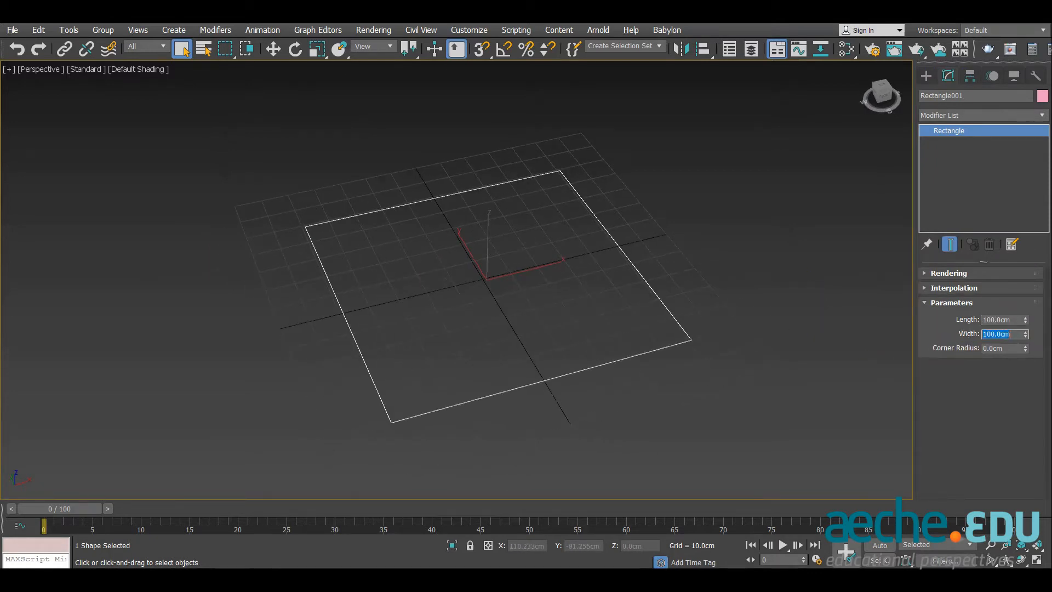
- Centre the 100 cm square on the origin by resetting its X and Y position to 0 cm
click(274, 50)
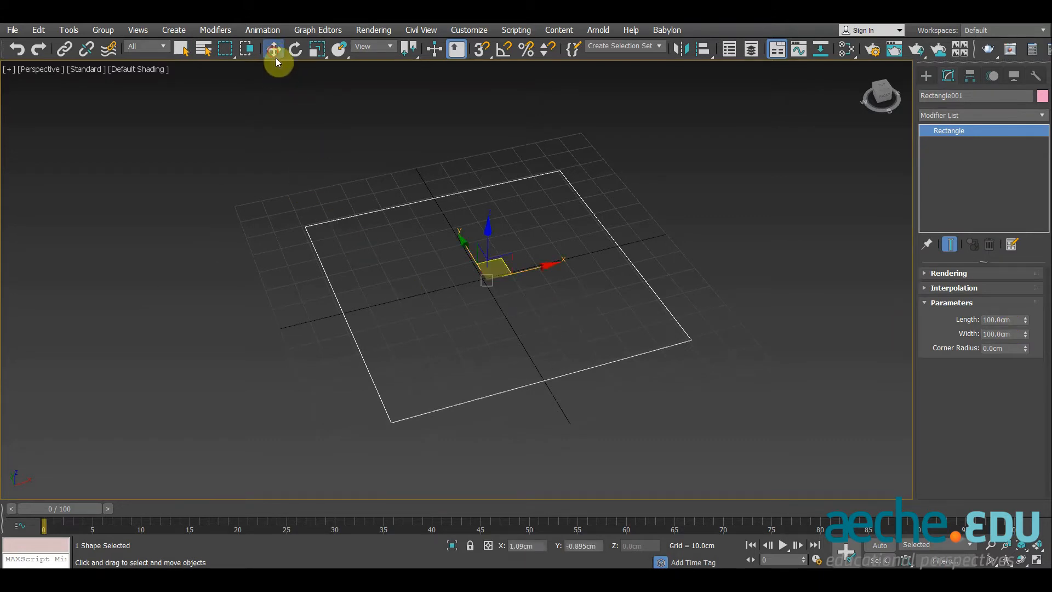
right_click(551, 547)
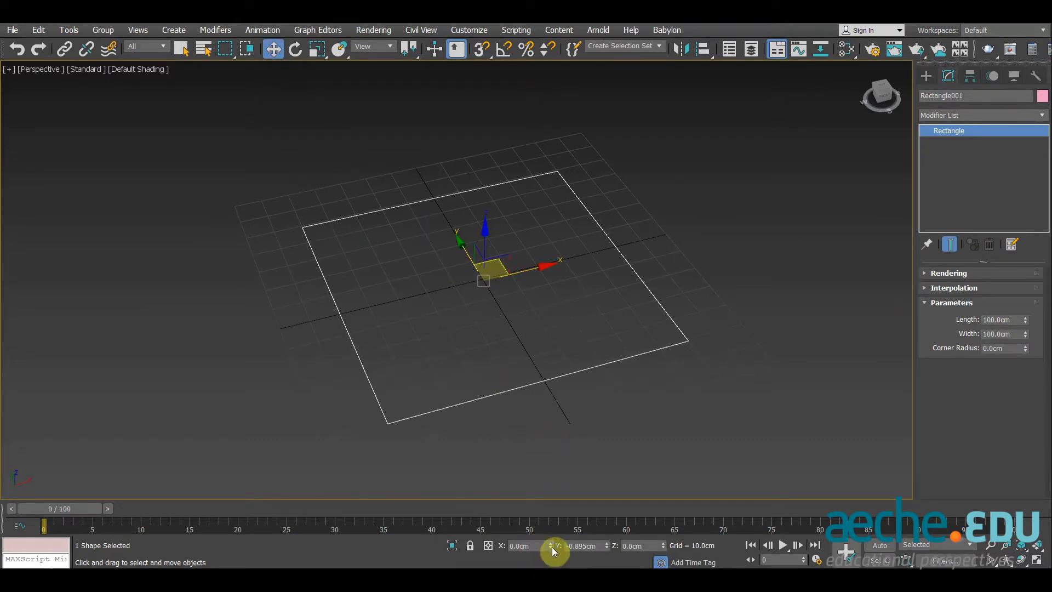
right_click(606, 546)
alt+middle_drag(644, 349, 620, 350)
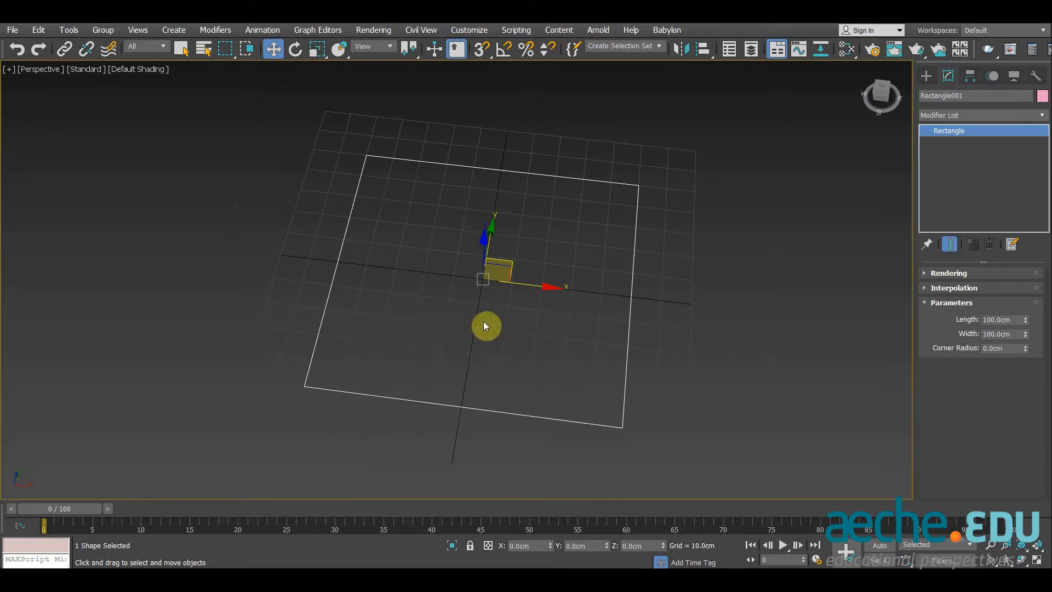
- Clone the 100 cm square in place as an independent copy
click(61, 30)
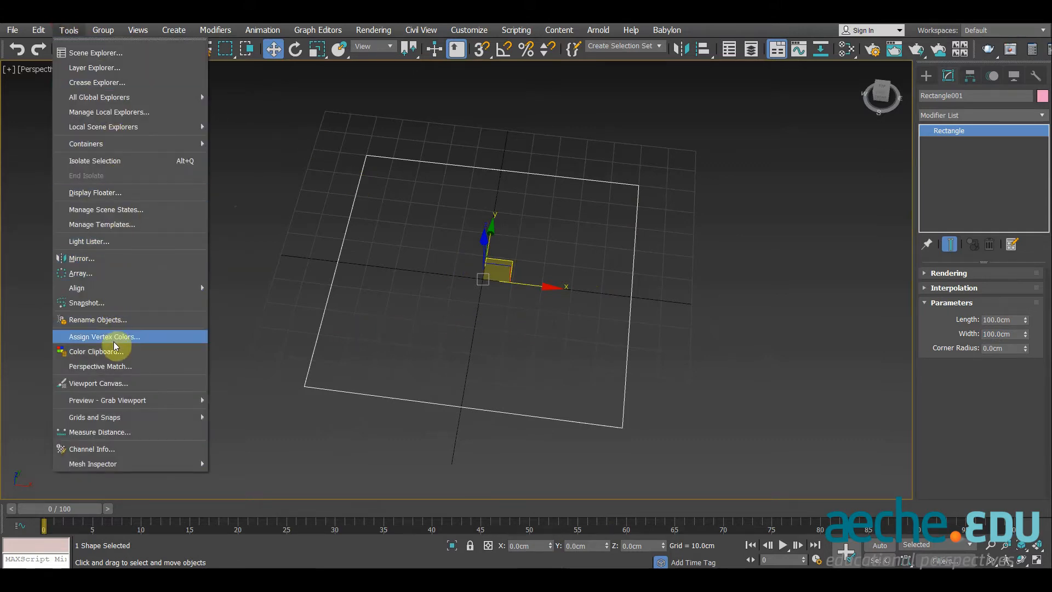
click(412, 11)
key(ctrl+v)
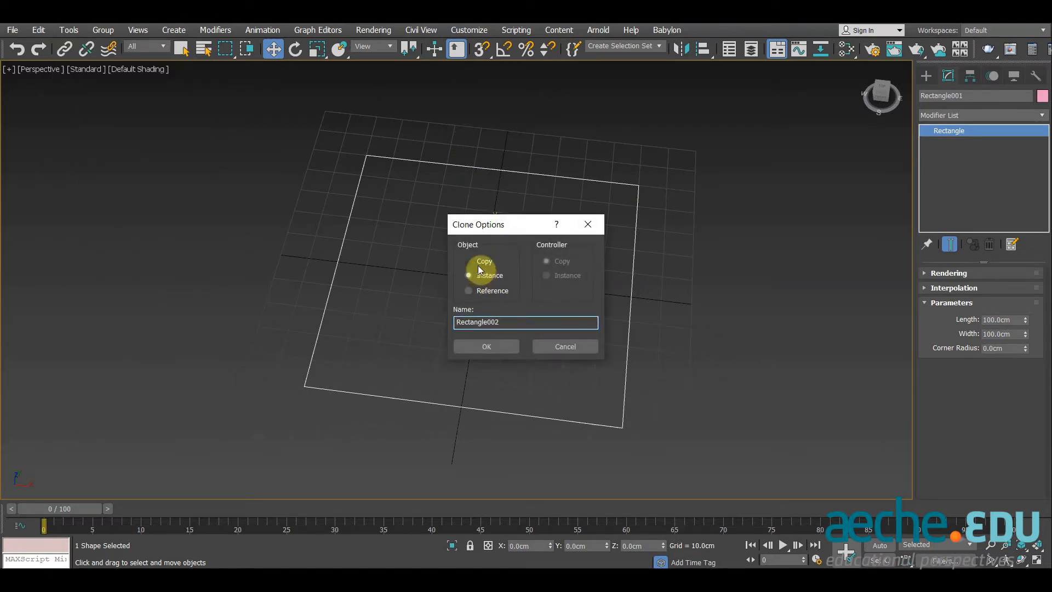
click(481, 262)
click(496, 347)
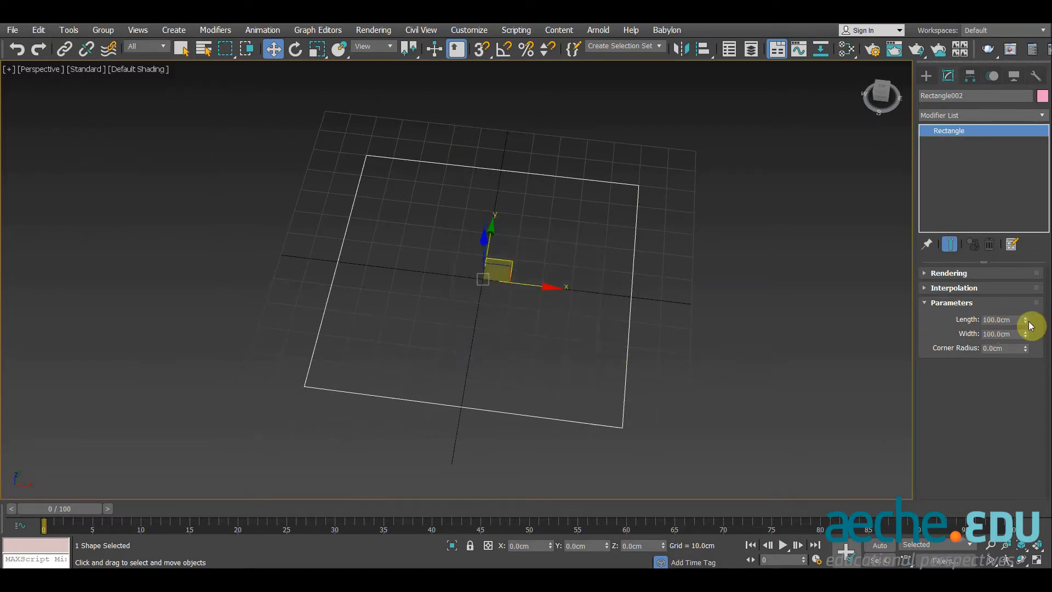
- Set the cloned square's length and width to 30 cm each
click(1016, 320)
text(30)
key(Tab)
text(30)
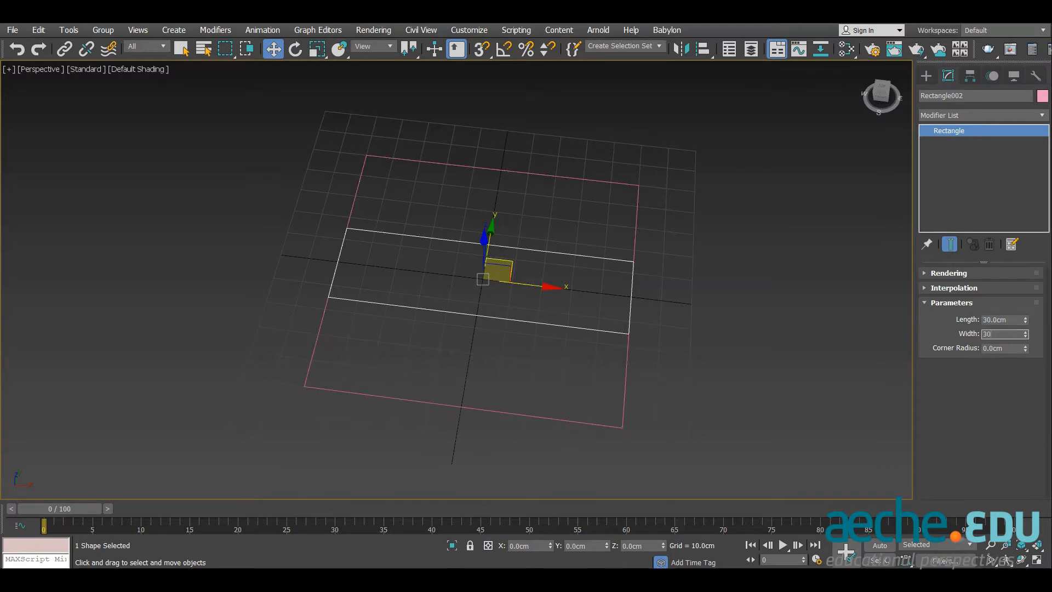
key(Return)
- In the top view, move the 30 cm square into the large square's upper-left corner, at about X -33.3, Y 33.5 cm
key(t)
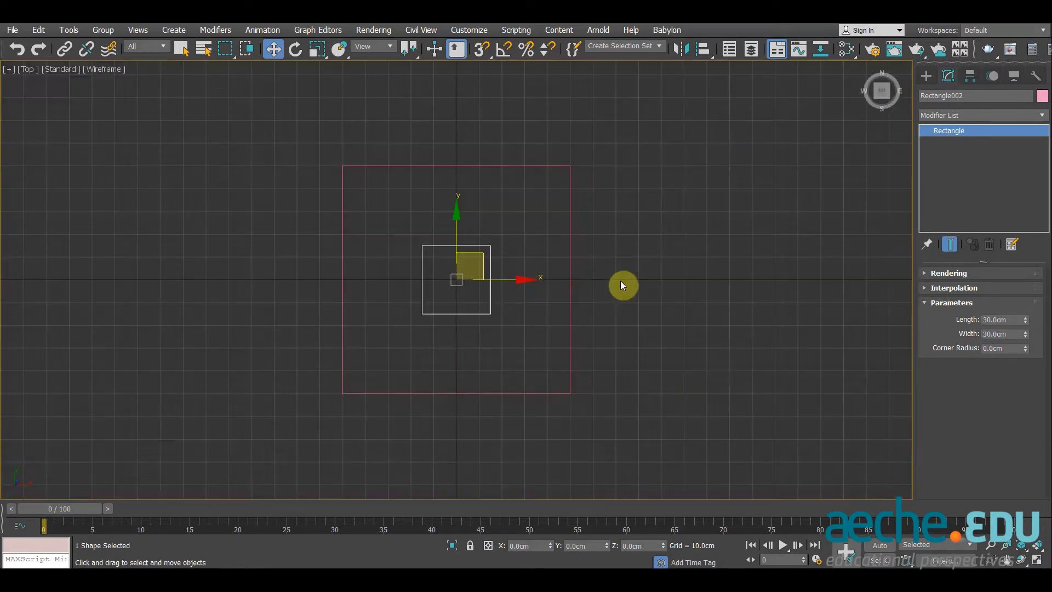
scroll(510, 263, up, 5)
drag(481, 283, 328, 122)
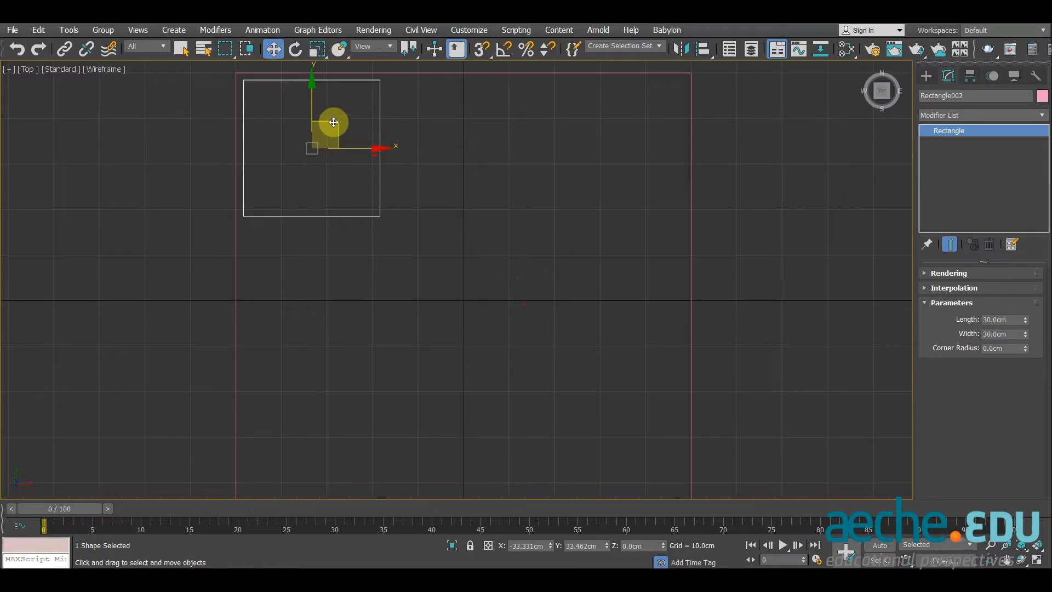
middle_drag(378, 146, 382, 172)
- Copy the 30 cm square twice along X to form a row of three, and copy that row directly below
mouse_move(356, 172)
shift+mouse_down()
mouse_move(538, 185)
mouse_move(508, 190)
shift+mouse_up()
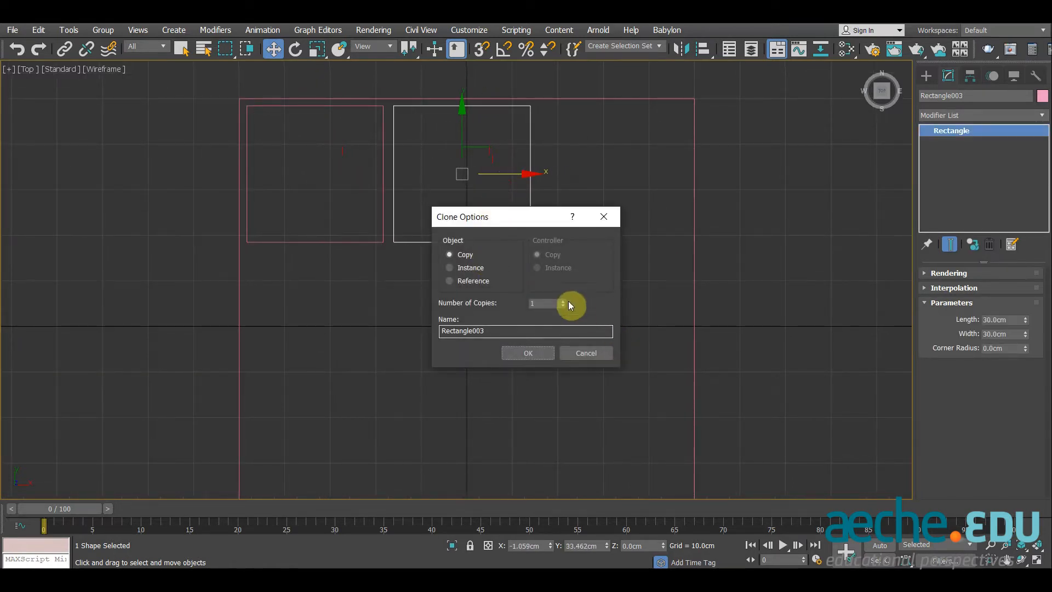
click(536, 354)
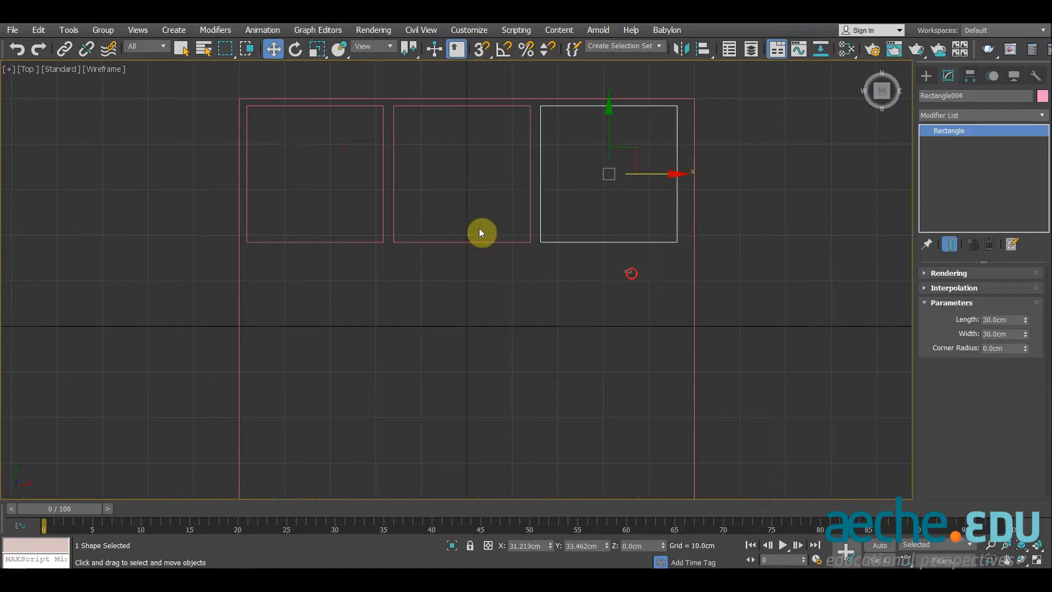
drag(291, 191, 291, 192)
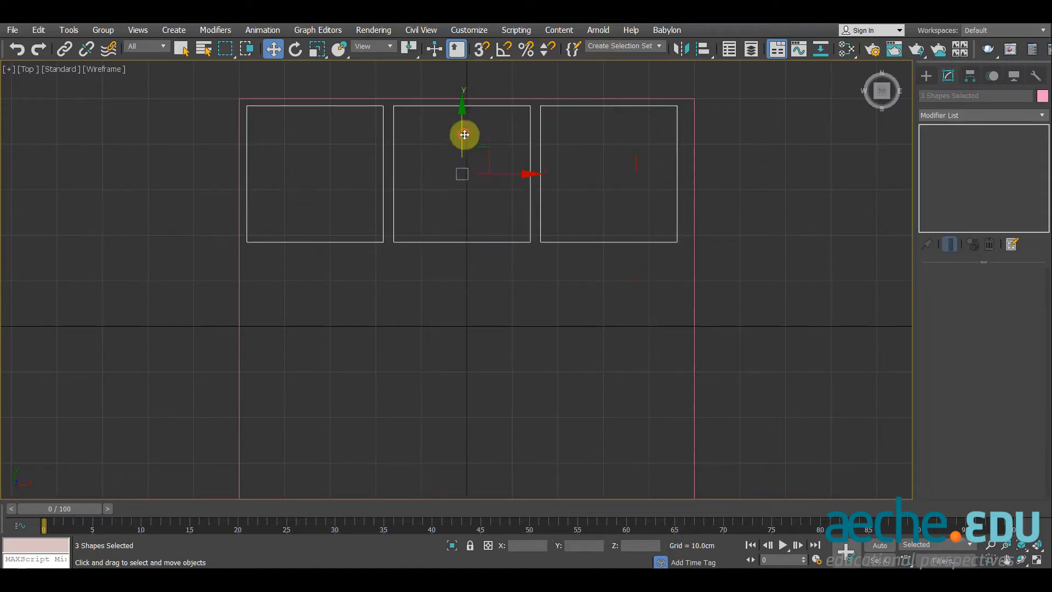
shift+drag(464, 134, 461, 275)
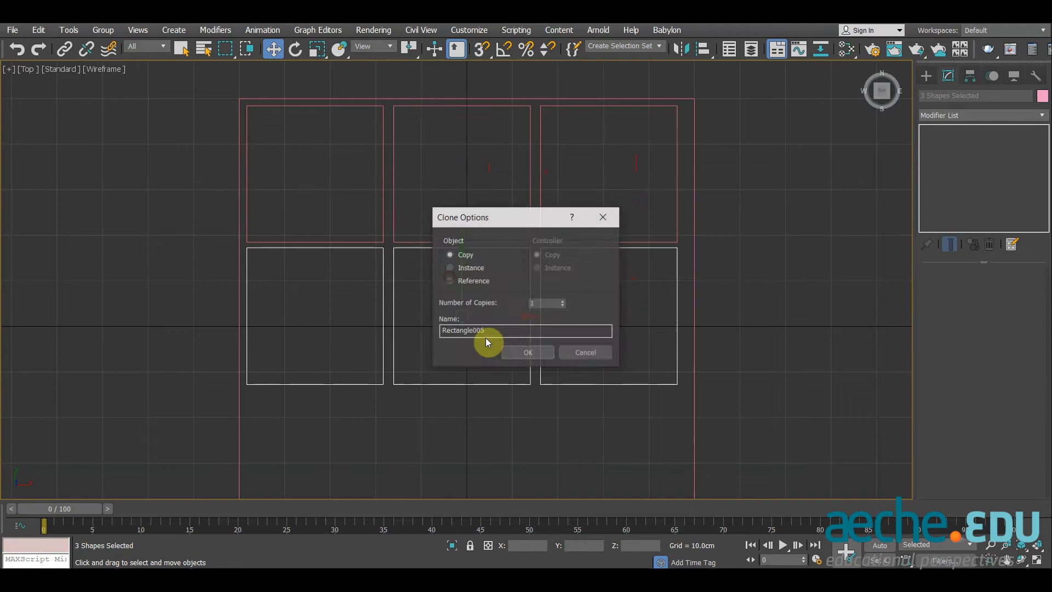
click(528, 357)
click(536, 435)
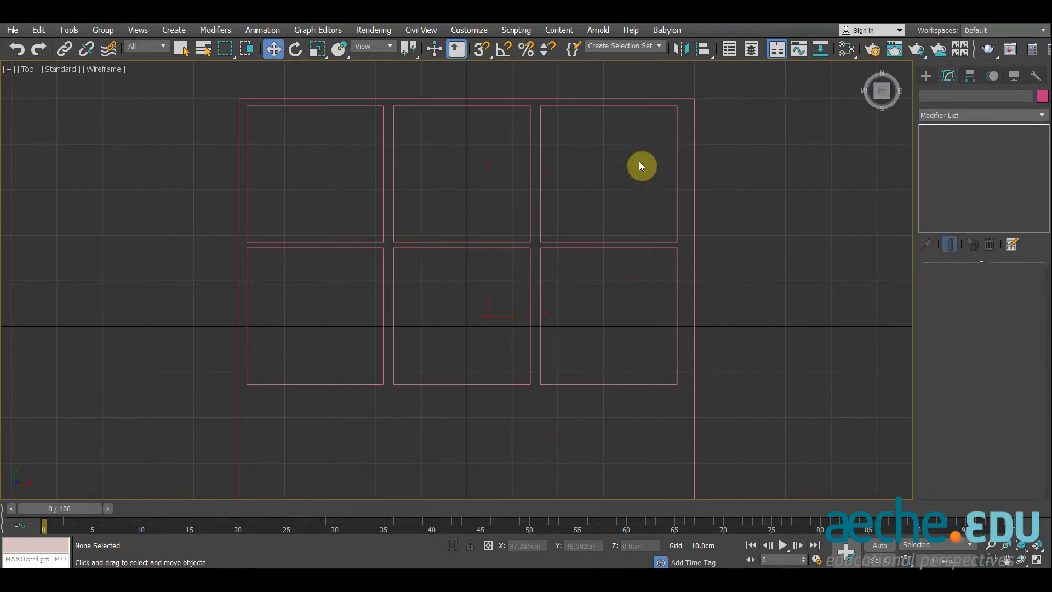
- Draw a small circle in the upper-left 30 cm square and centre it there using midpoint snapping
scroll(528, 172, down, 2)
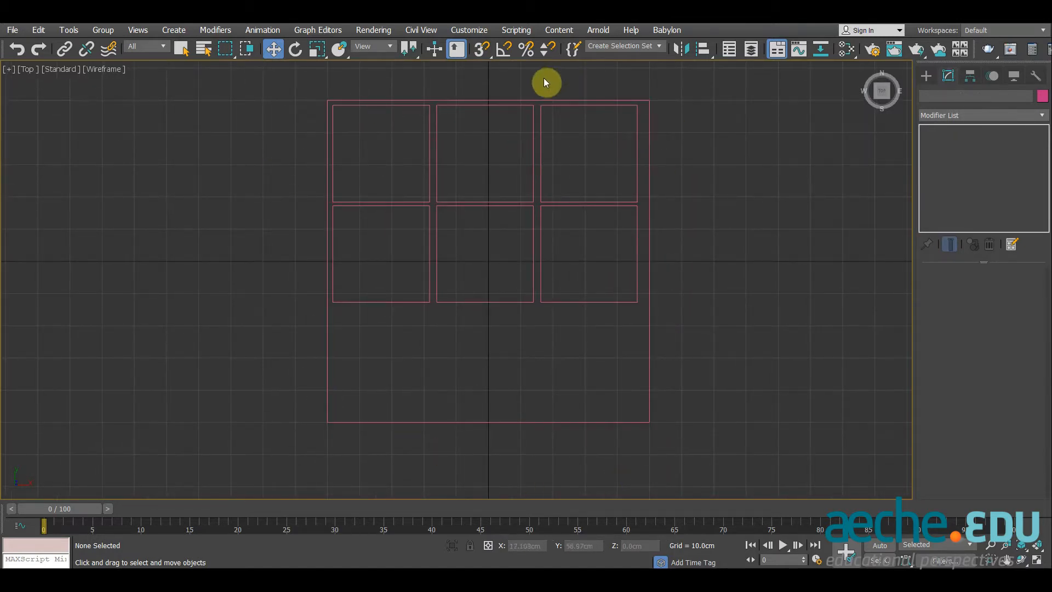
scroll(556, 334, up, 6)
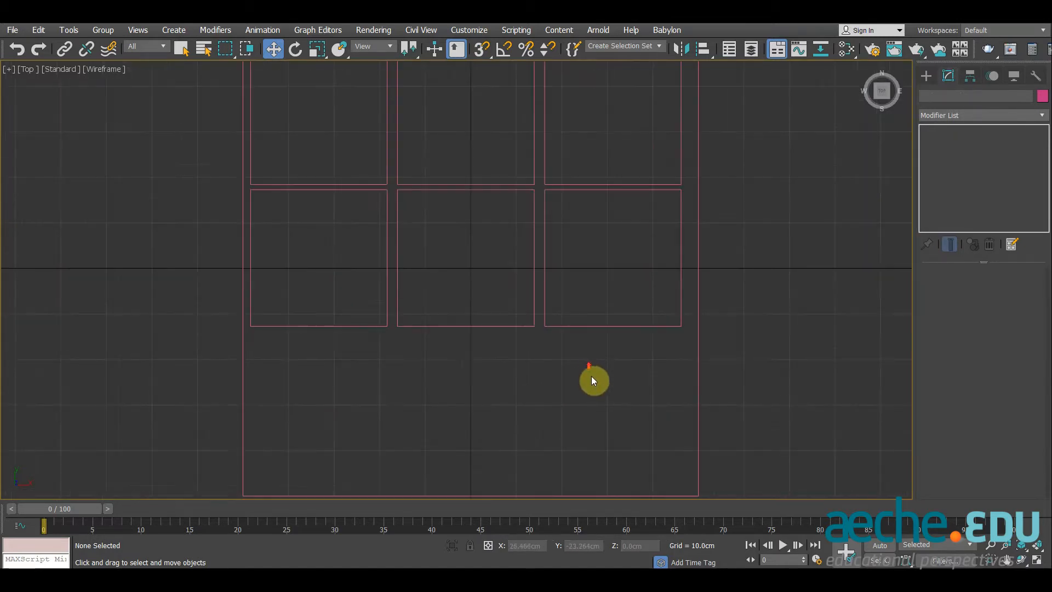
scroll(393, 175, down, 3)
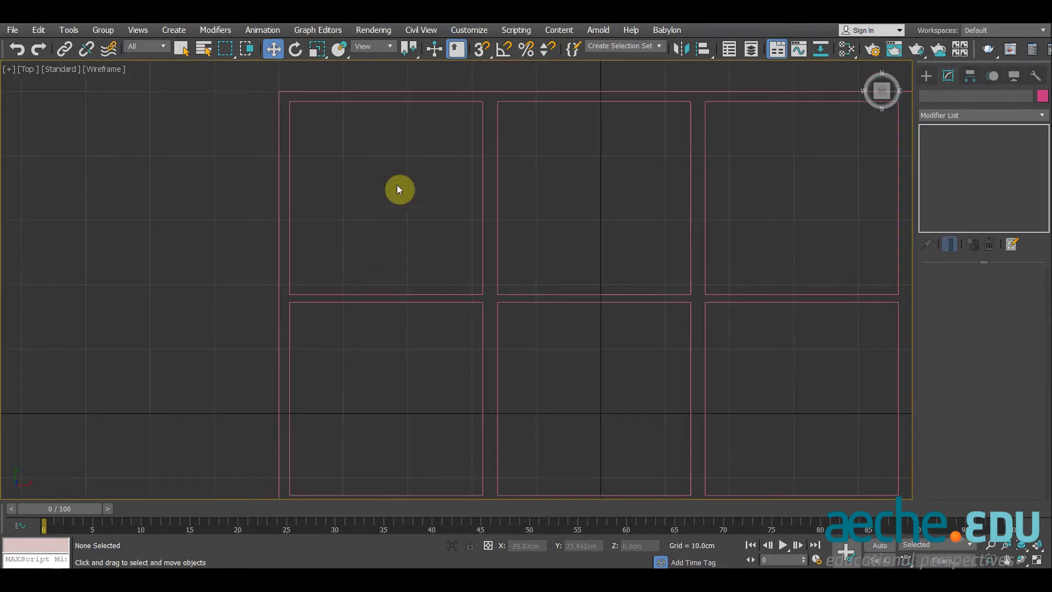
click(923, 75)
click(952, 181)
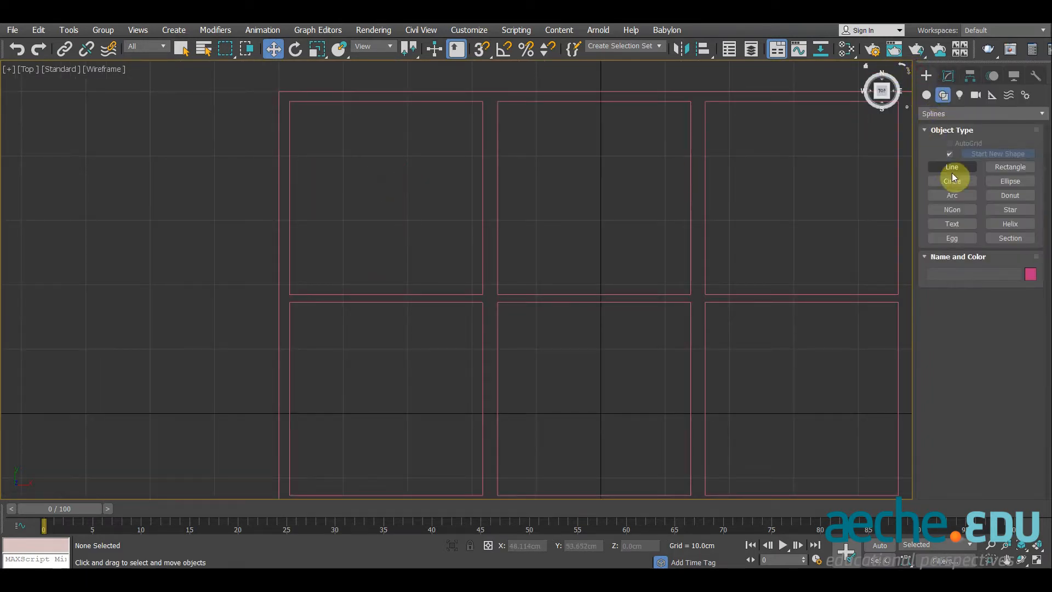
drag(386, 199, 397, 180)
right_click(344, 107)
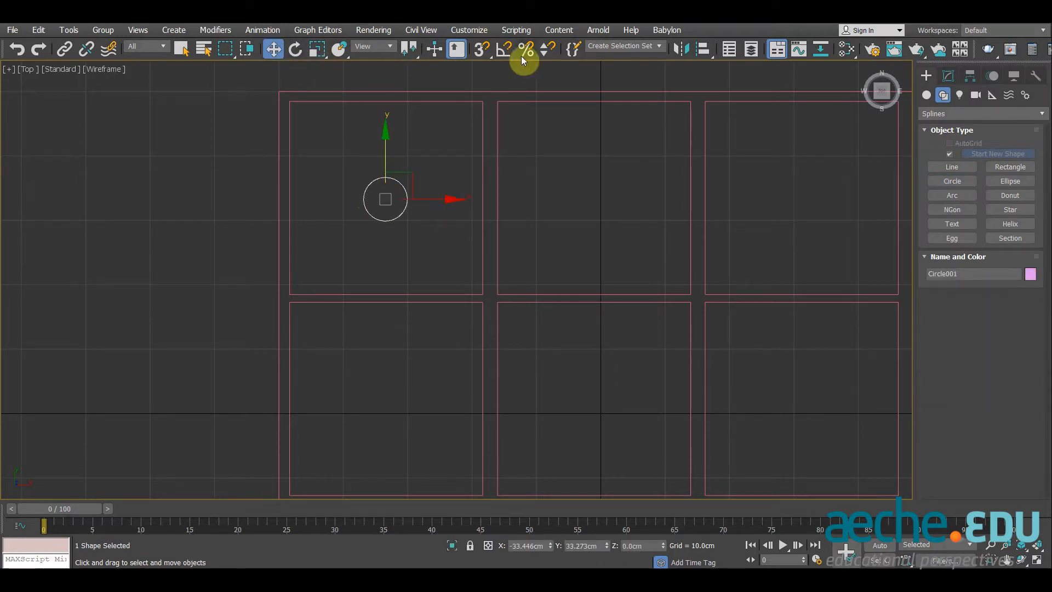
click(484, 51)
drag(432, 198, 479, 191)
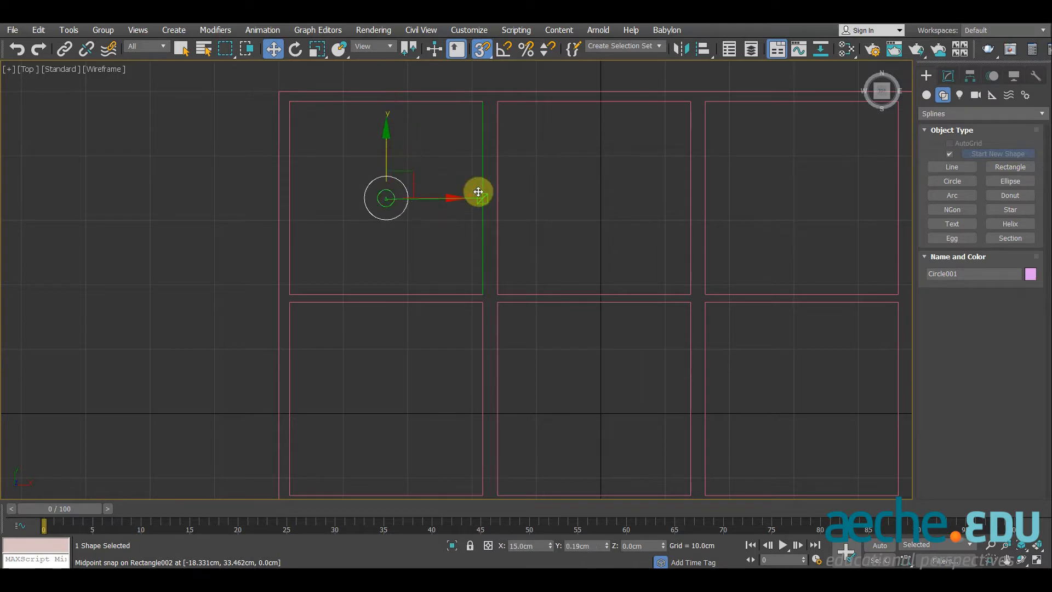
- Copy the circle into the upper-middle square and duplicate it there, arranging the two circles diagonally from upper left to lower right
middle_drag(570, 203, 511, 212)
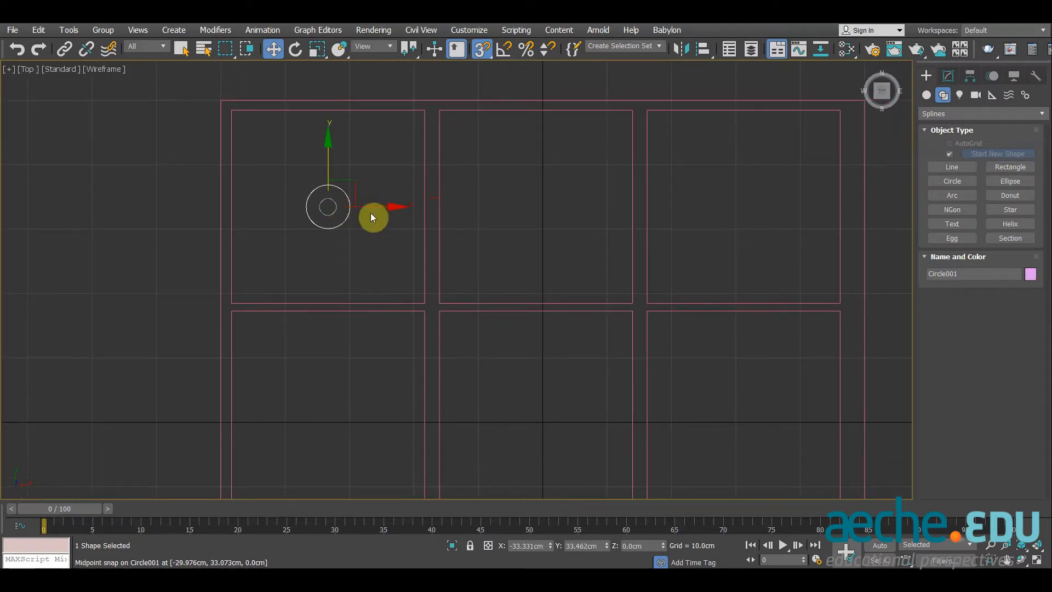
mouse_move(370, 216)
shift+mouse_down()
mouse_move(369, 207)
mouse_move(587, 203)
shift+mouse_up()
click(525, 354)
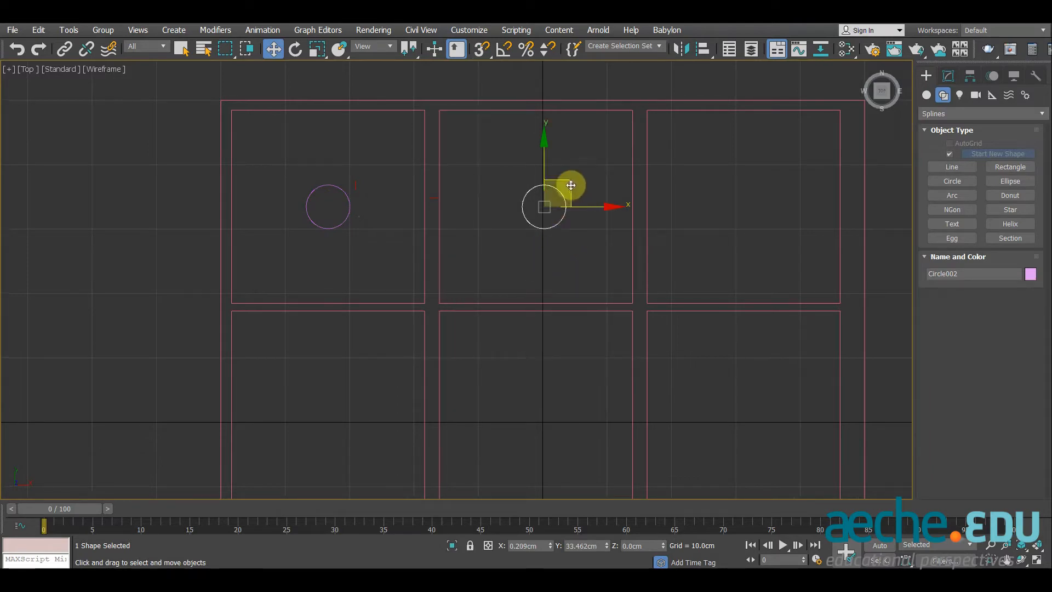
key(s)
mouse_move(579, 204)
mouse_down()
mouse_move(531, 113)
mouse_move(545, 154)
mouse_move(521, 155)
mouse_move(585, 205)
mouse_up()
key(s)
click(518, 351)
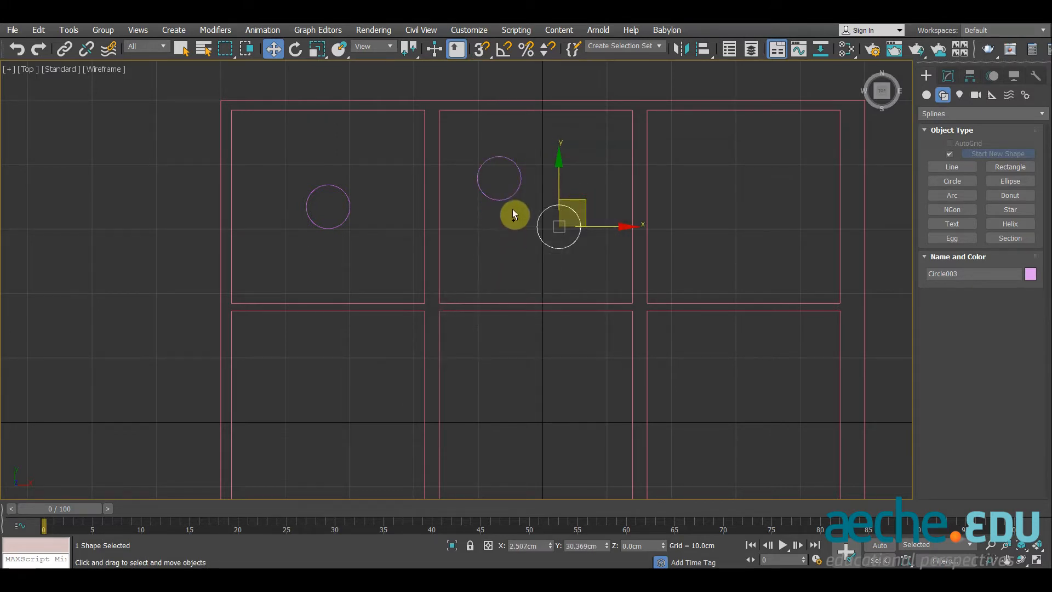
- Select both circles in the upper-middle square and centre the pair with snapping to the square's side midpoint
ctrl+click(504, 203)
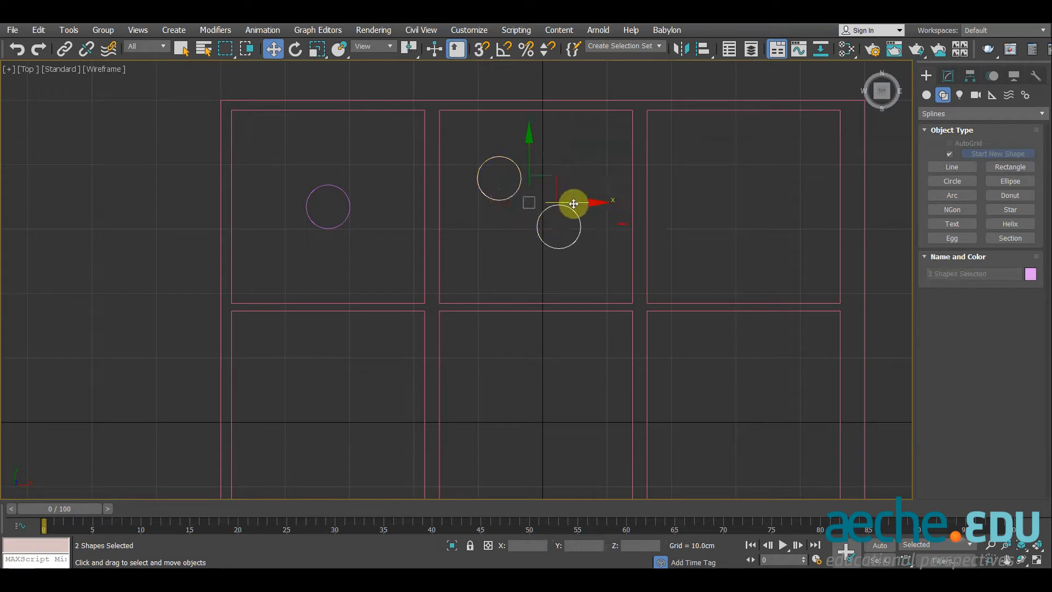
key(s)
drag(529, 202, 629, 202)
- Copy the single circle from the upper-left square to the centre of the upper-right square using snapping
middle_drag(602, 193, 508, 197)
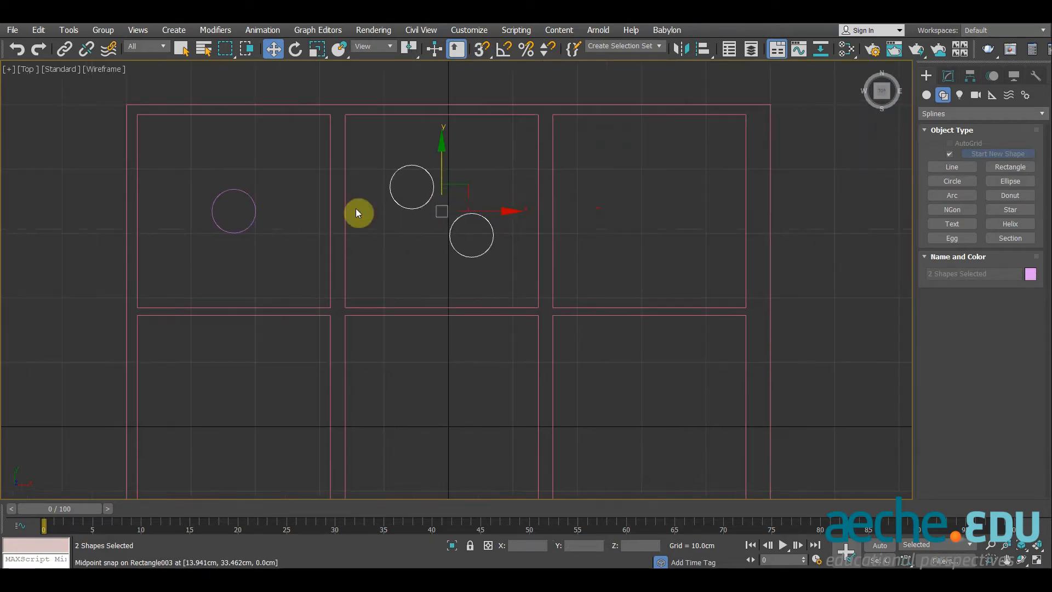
click(256, 212)
mouse_move(279, 216)
shift+mouse_down()
mouse_move(721, 222)
mouse_move(708, 219)
mouse_move(651, 121)
shift+mouse_up()
click(524, 352)
key(s)
key(s)
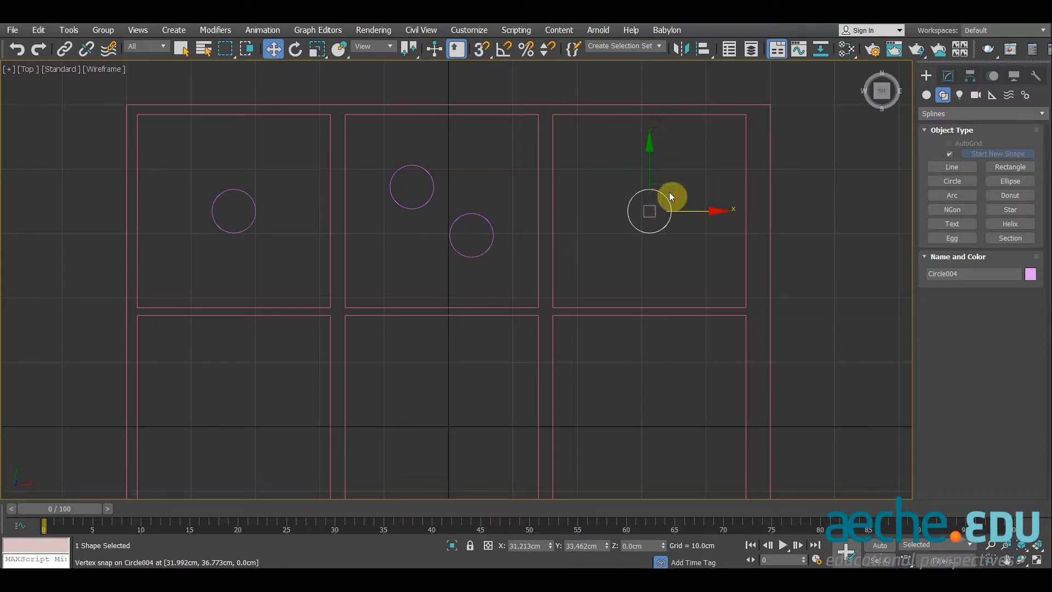
- Make two copies of the upper-right square's central circle, one diagonally up-left and one diagonally down-right of it
mouse_move(672, 184)
shift+mouse_down()
mouse_move(610, 138)
mouse_move(615, 145)
shift+mouse_up()
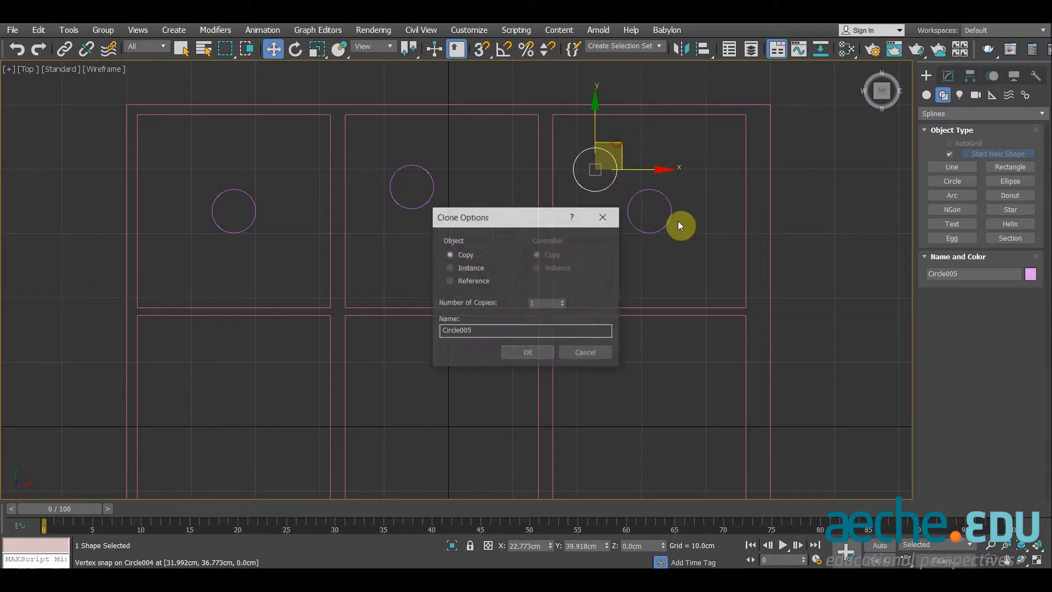
click(528, 353)
click(672, 207)
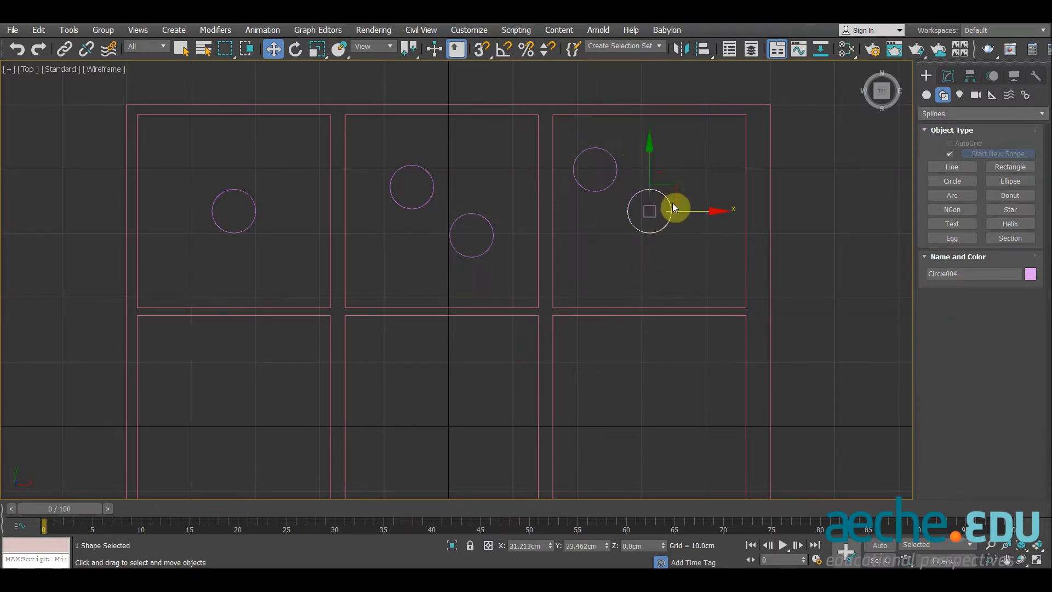
mouse_move(678, 187)
shift+mouse_down()
mouse_move(727, 244)
mouse_move(731, 235)
shift+mouse_up()
click(525, 350)
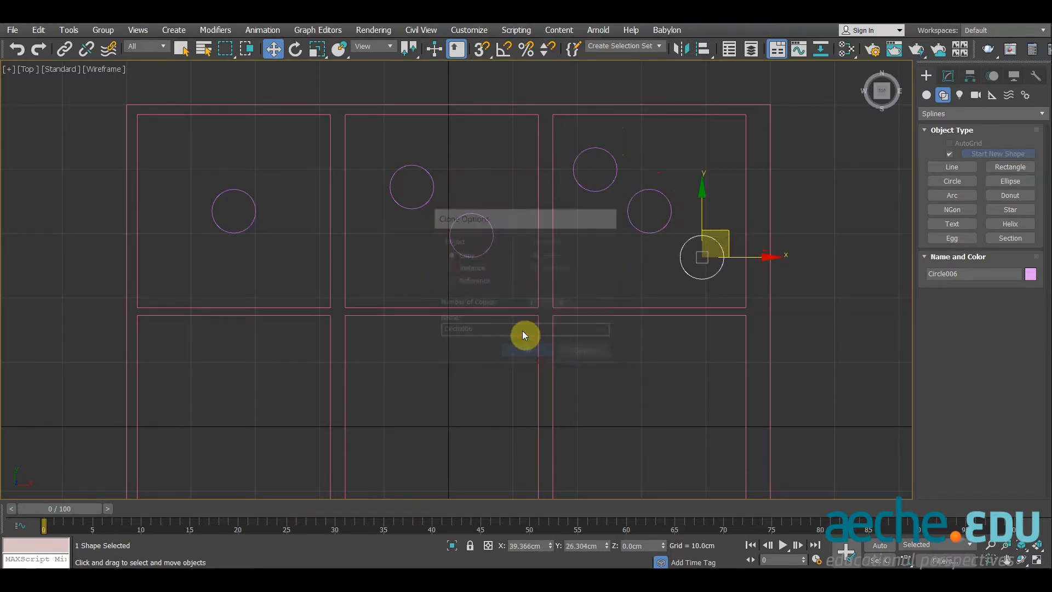
- Copy the single circle from the upper-left square to the centre of the lower-left square using midpoint snapping
mouse_move(375, 269)
middle_down()
mouse_move(570, 221)
mouse_move(490, 226)
middle_up()
scroll(488, 225, down, 2)
click(392, 198)
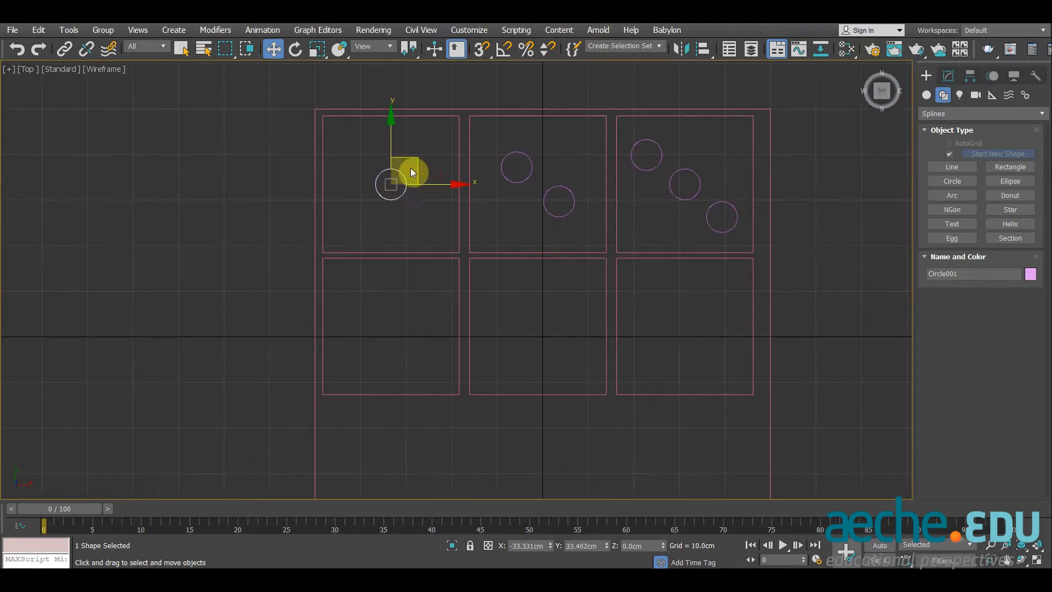
key(s)
mouse_move(393, 141)
shift+mouse_down()
mouse_move(416, 245)
mouse_move(491, 352)
shift+mouse_up()
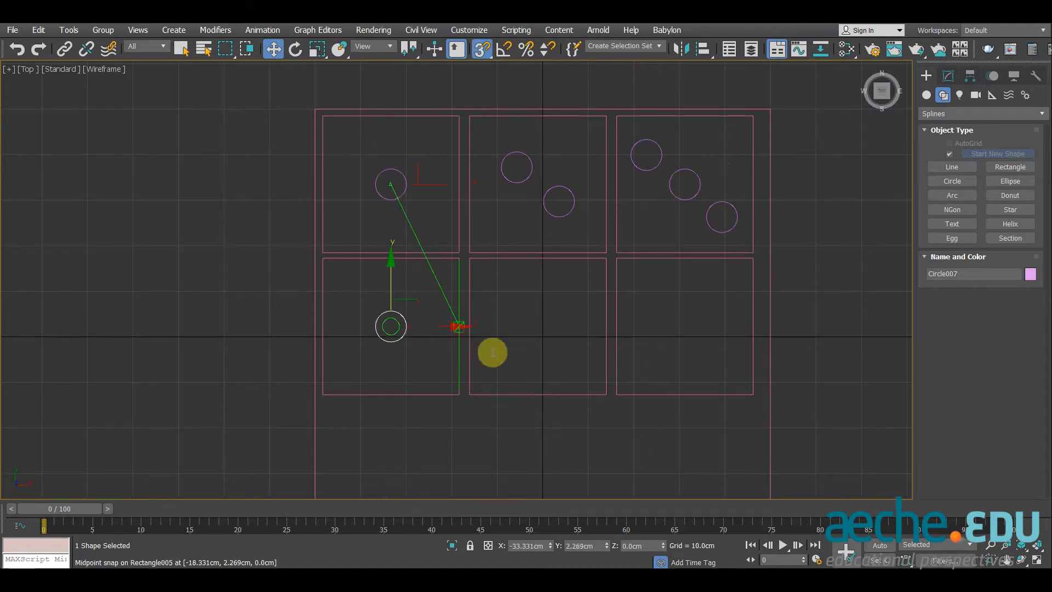
click(526, 354)
key(s)
- Move the lower-left square's circle up and to the left, and make one copy horizontally to its right
scroll(426, 305, up, 6)
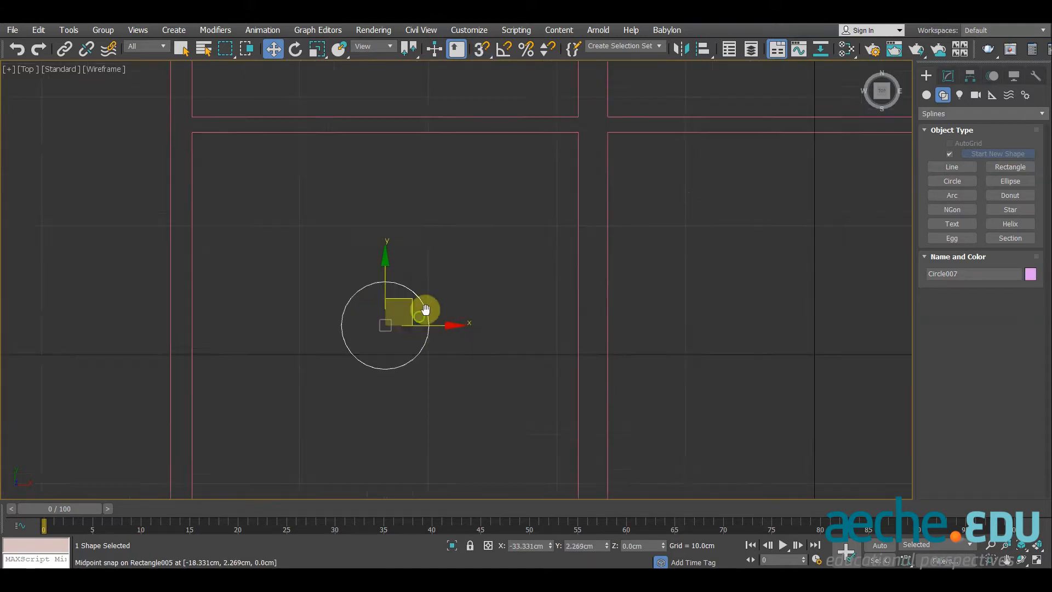
mouse_move(430, 298)
mouse_down()
mouse_move(341, 229)
mouse_move(561, 264)
mouse_move(548, 263)
mouse_up()
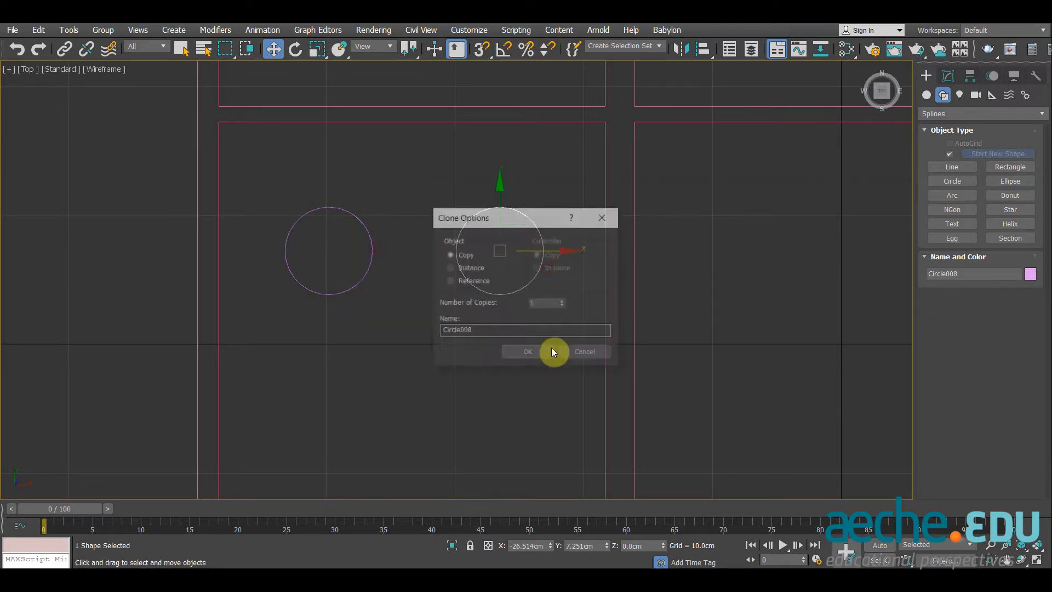
click(540, 360)
- Copy the pair of circles straight down in the lower-left square and centre all four with midpoint snapping
drag(243, 276, 244, 275)
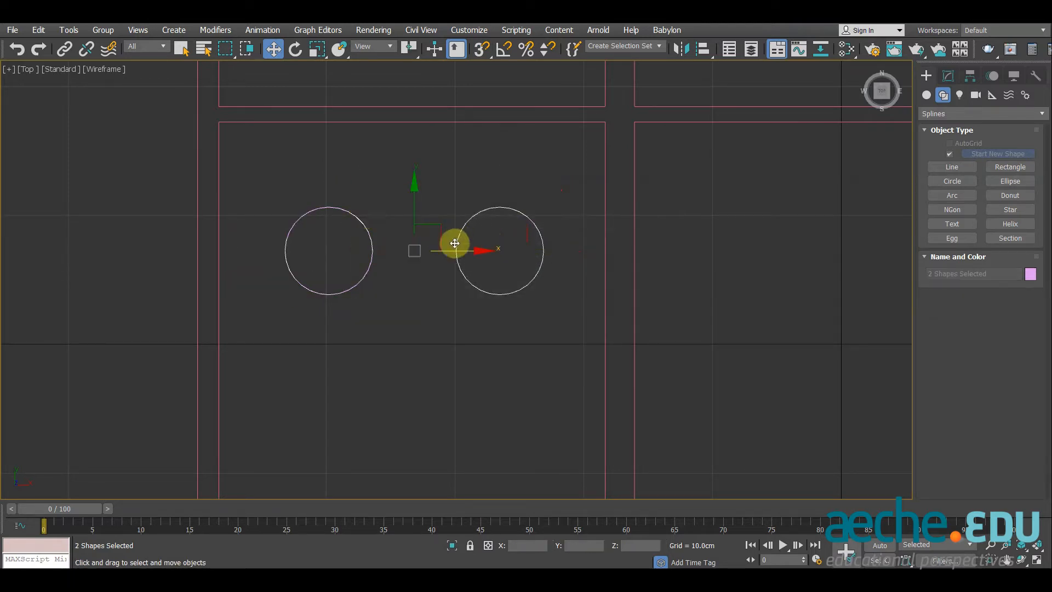
mouse_move(453, 241)
mouse_down()
mouse_move(462, 226)
mouse_move(411, 126)
mouse_move(433, 140)
mouse_move(413, 132)
mouse_move(449, 219)
mouse_move(433, 178)
mouse_move(436, 230)
mouse_move(488, 254)
mouse_move(505, 249)
mouse_up()
key(s)
scroll(449, 219, down, 5)
click(526, 352)
key(s)
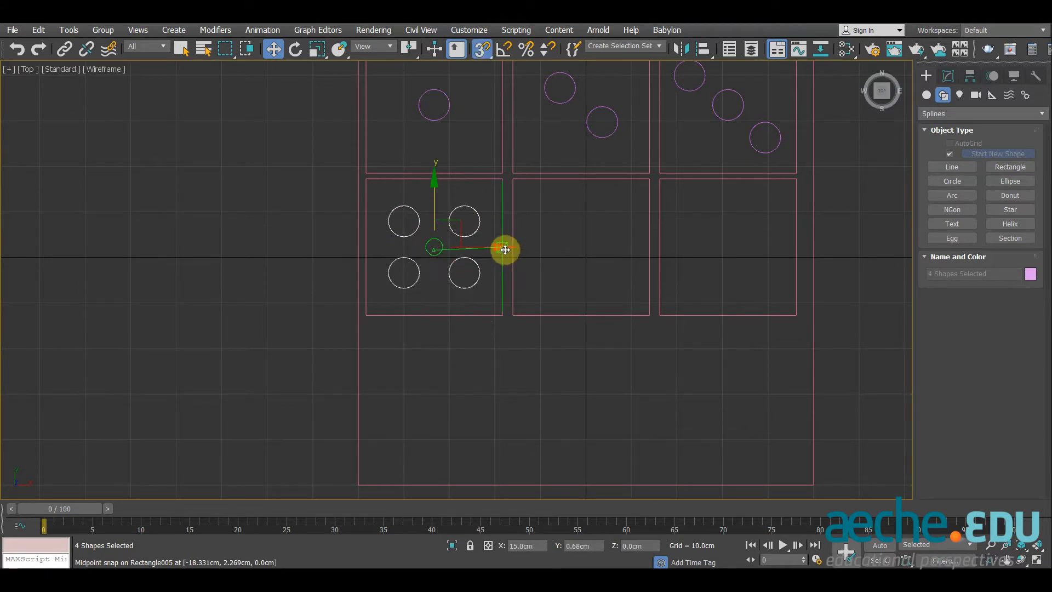
key(s)
- Copy the single circle from the upper-left square to the centre of the lower-middle square using snapping
middle_drag(508, 389, 462, 367)
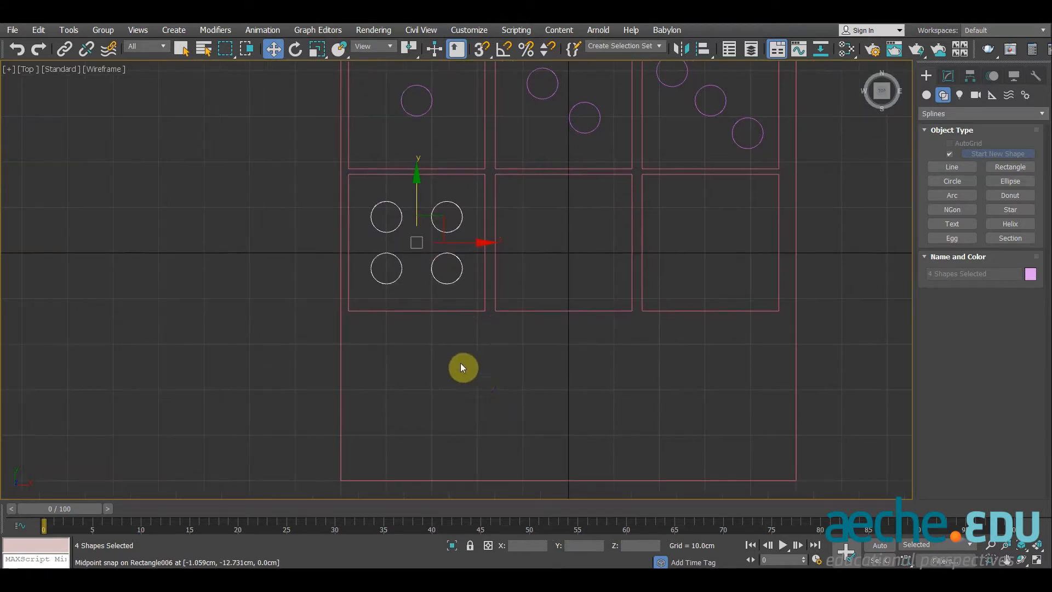
middle_drag(449, 258, 430, 272)
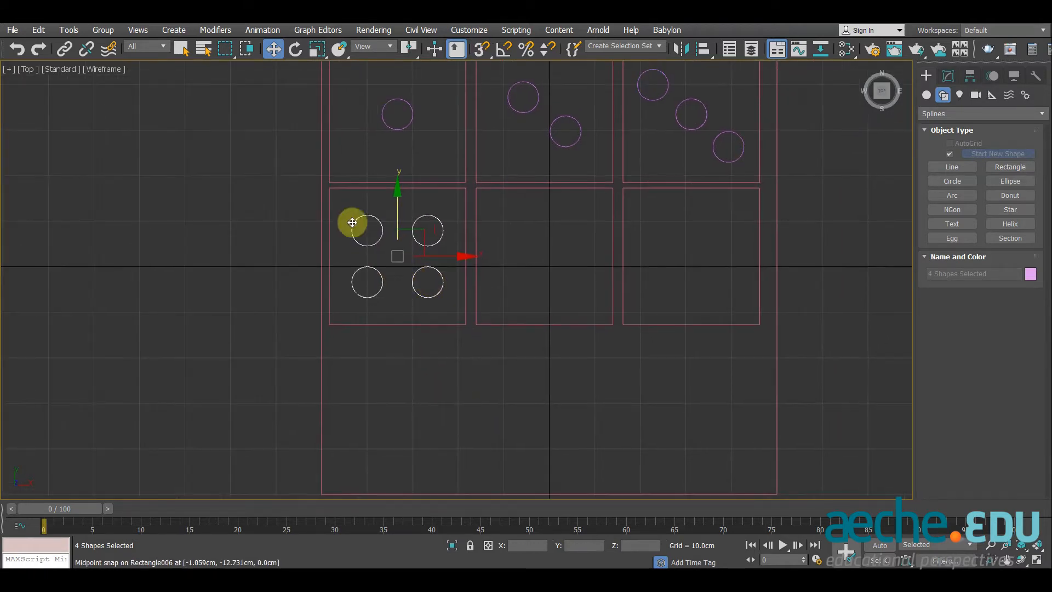
click(413, 115)
mouse_move(421, 86)
shift+mouse_down()
mouse_move(581, 228)
mouse_move(564, 310)
mouse_move(548, 322)
shift+mouse_up()
click(521, 352)
key(s)
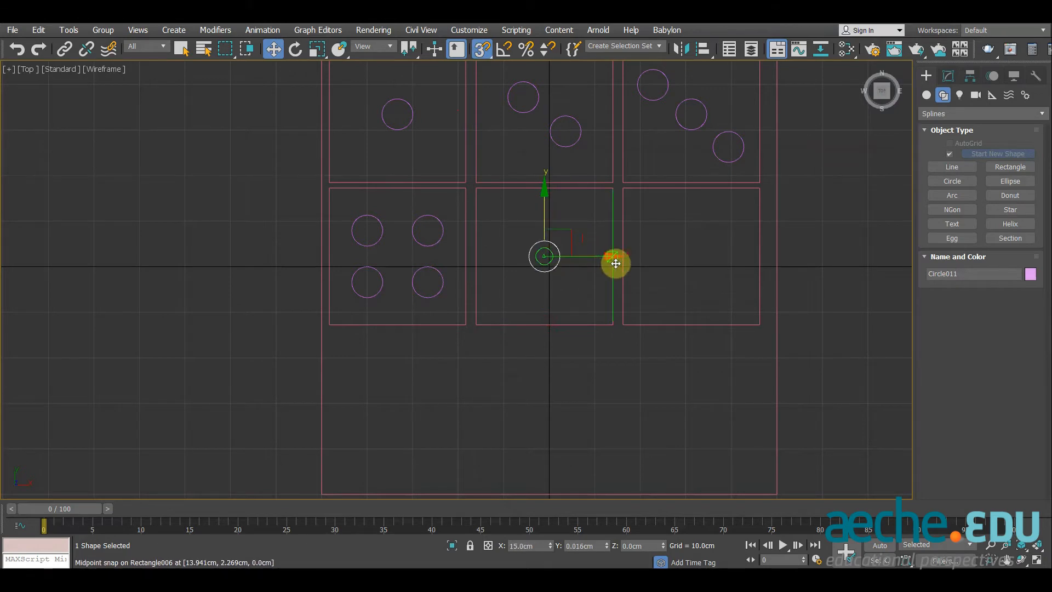
key(s)
- Make two copies of the lower-middle square's central circle, one diagonally up-left and one level with it diagonally up-right
scroll(582, 249, up, 4)
mouse_move(498, 255)
shift+mouse_down()
mouse_move(380, 146)
mouse_move(656, 183)
mouse_move(639, 184)
shift+mouse_up()
click(528, 352)
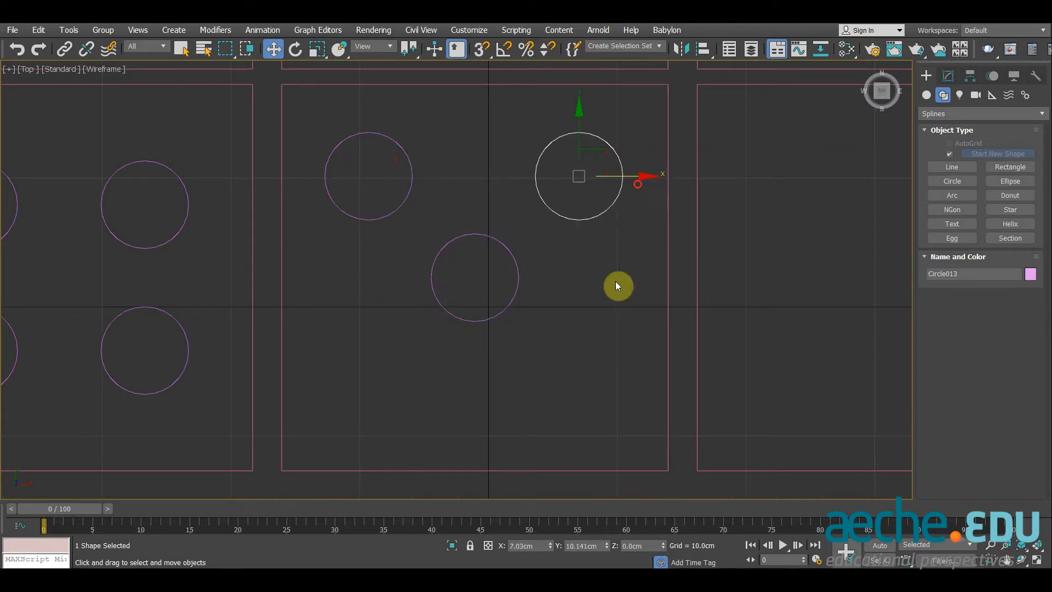
click(530, 353)
- Centre the upper pair horizontally in the lower-middle square with snapping and copy the pair straight down below the central circle
ctrl+click(404, 150)
key(s)
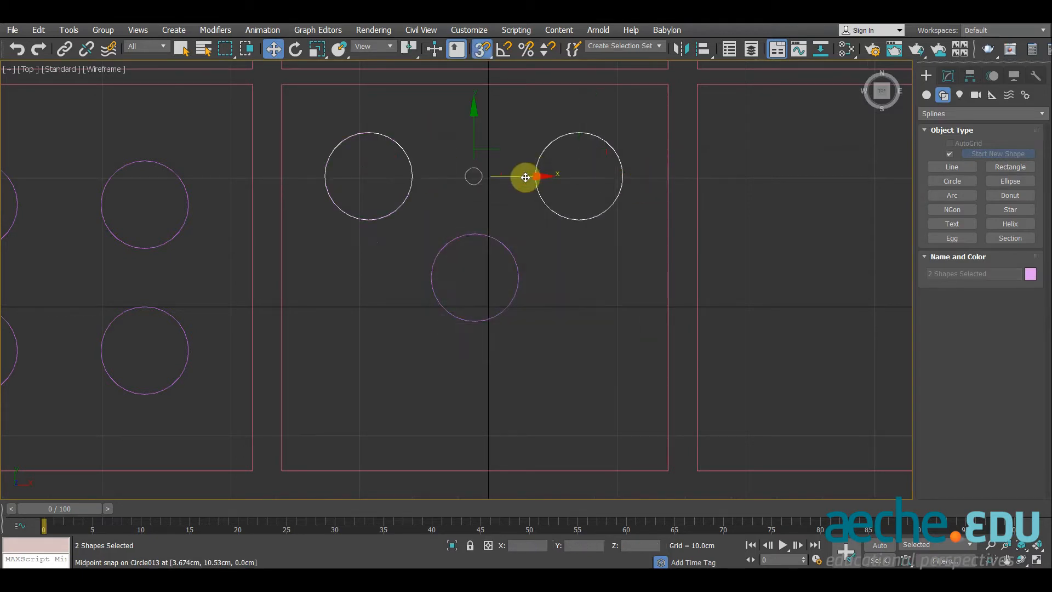
scroll(483, 148, down, 3)
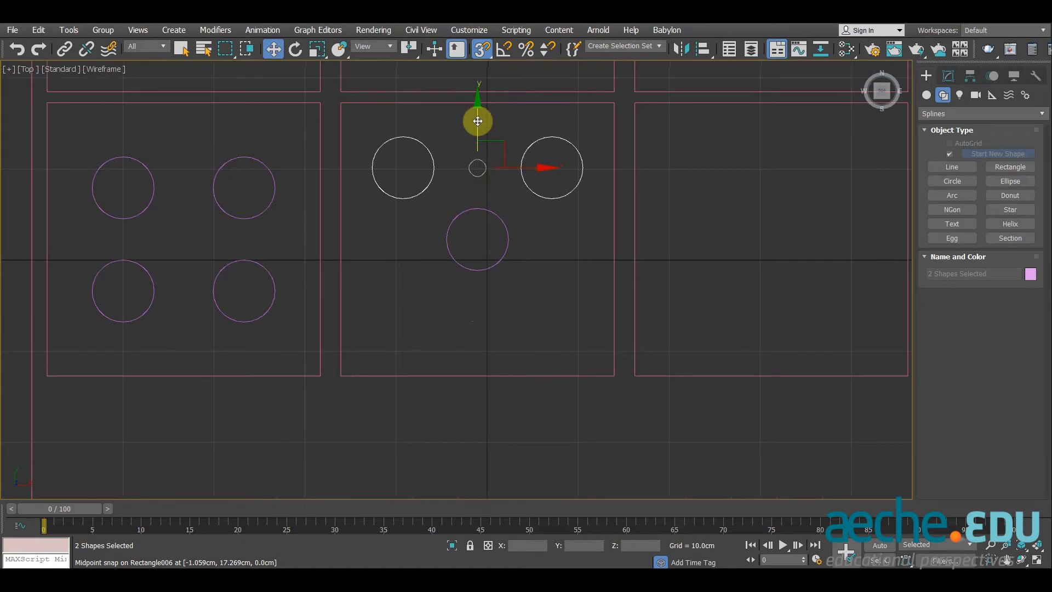
mouse_move(478, 121)
shift+mouse_down()
mouse_move(488, 305)
mouse_move(502, 269)
shift+mouse_up()
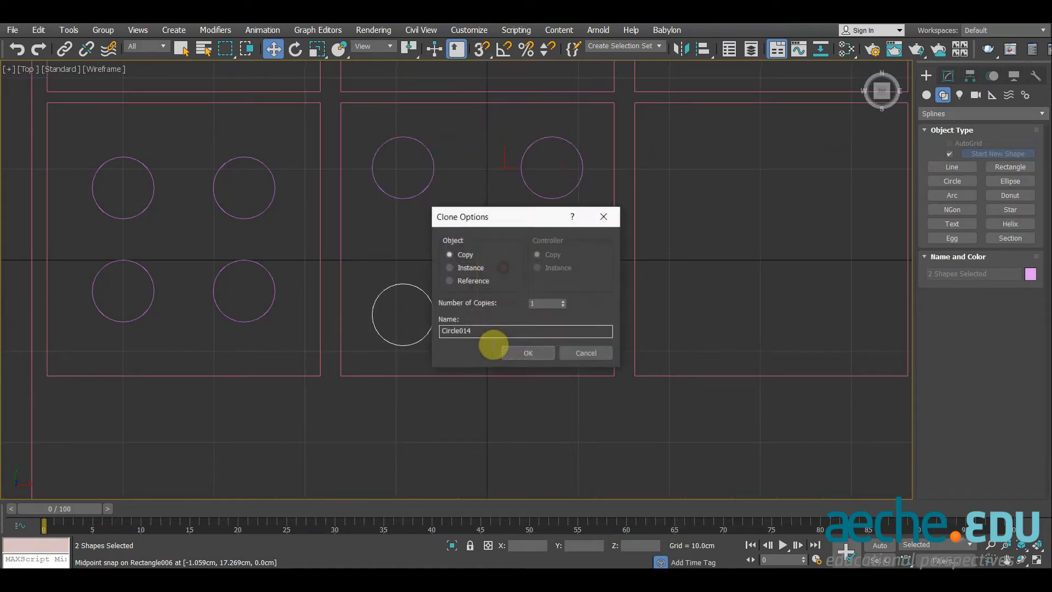
click(518, 352)
- Select the four corner circles in the lower-middle square and centre them vertically on the central circle using snapping
ctrl+drag(435, 172, 430, 176)
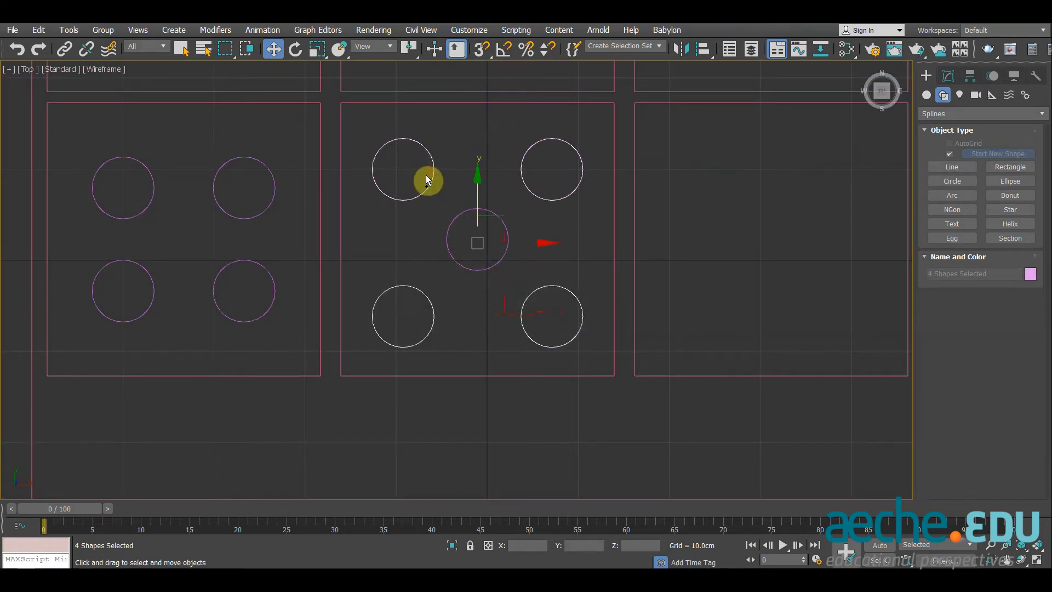
key(s)
drag(509, 243, 512, 238)
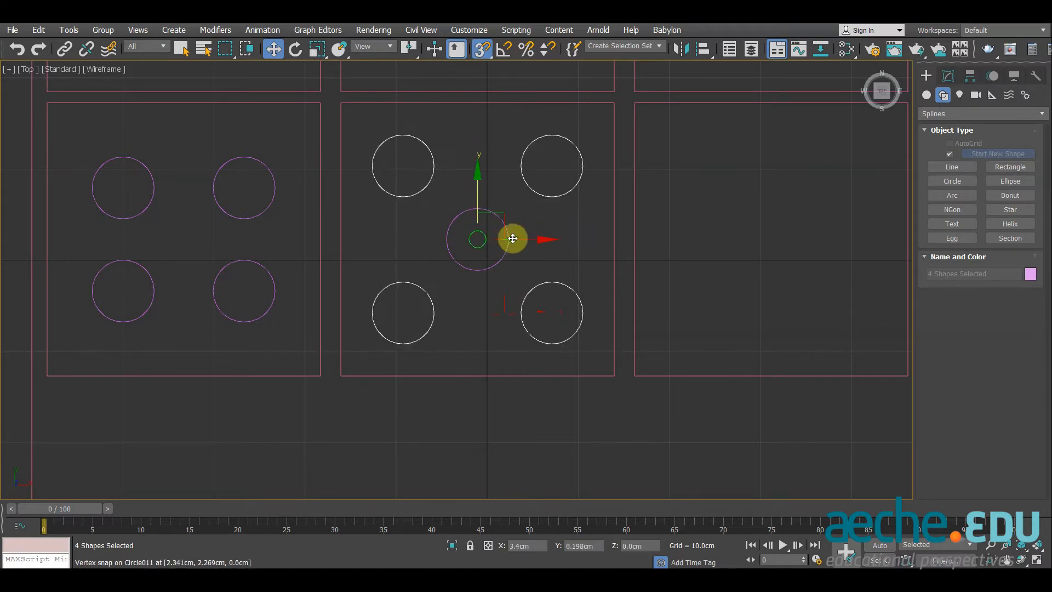
key(s)
scroll(434, 232, down, 2)
click(452, 247)
- Copy the four circles from the lower-left square to the centre of the lower-right square using snapping
scroll(438, 235, up, 1)
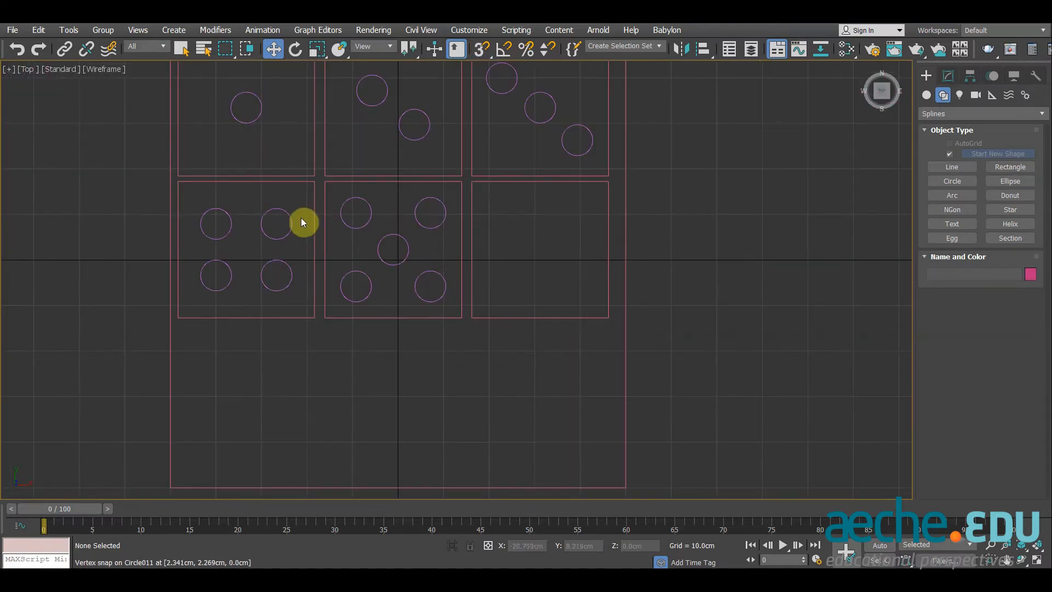
drag(211, 284, 211, 284)
key(s)
mouse_move(248, 249)
shift+mouse_down()
mouse_move(505, 293)
mouse_move(543, 327)
mouse_move(540, 317)
shift+mouse_up()
click(525, 354)
- Move the four circles up within the lower-right square, and select and lock their lower pair
scroll(545, 230, up, 4)
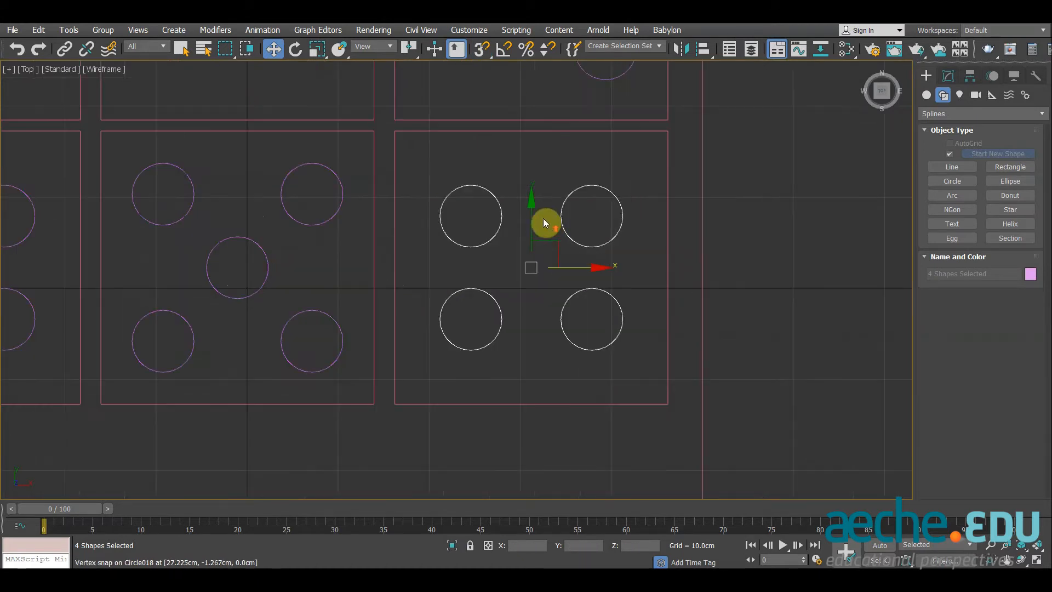
drag(533, 195, 604, 296)
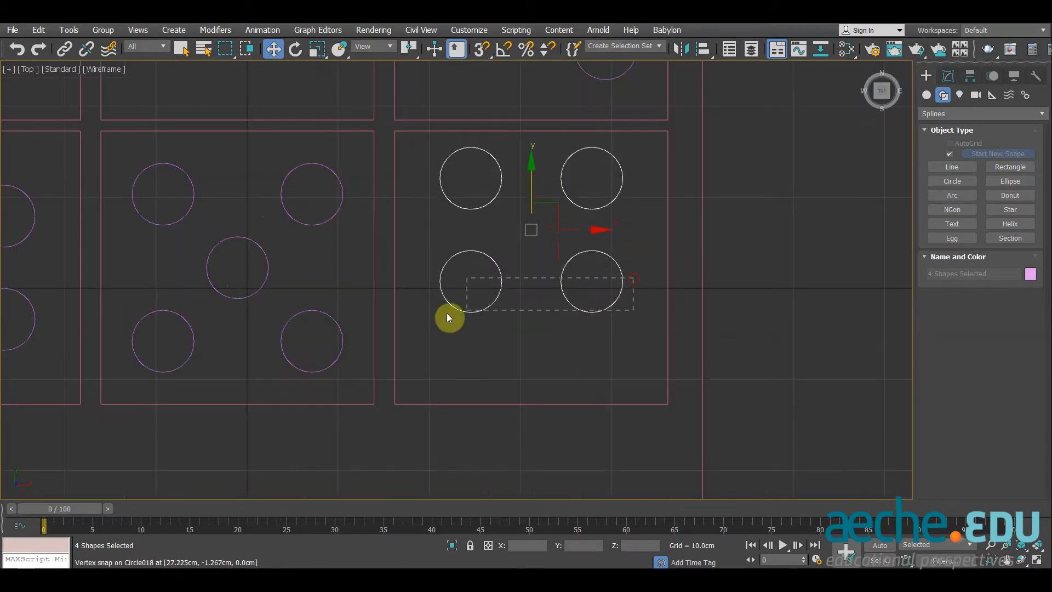
drag(449, 317, 447, 316)
key(space)
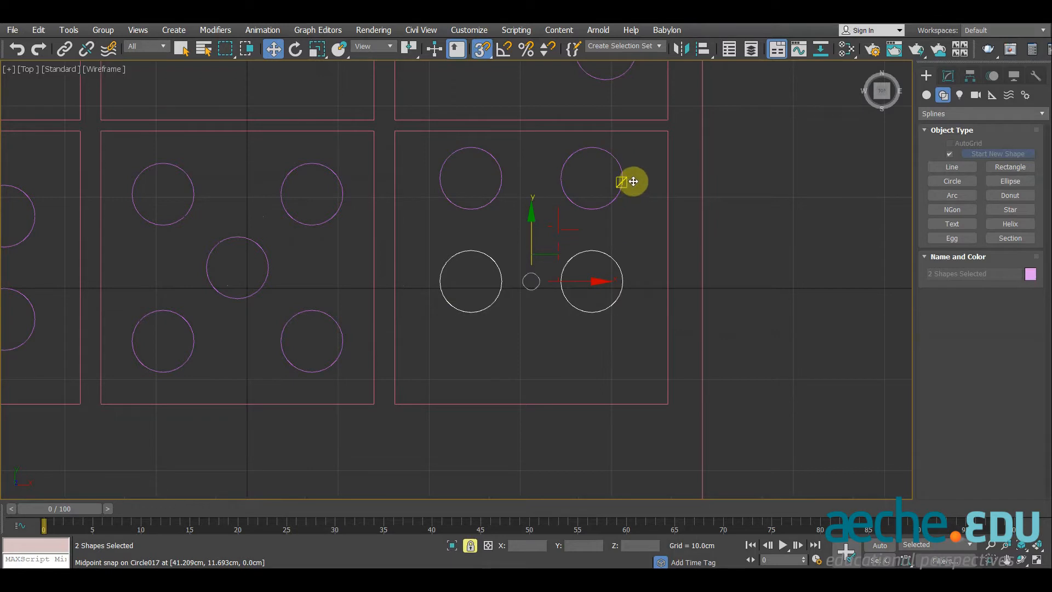
shift+drag(634, 182, 630, 282)
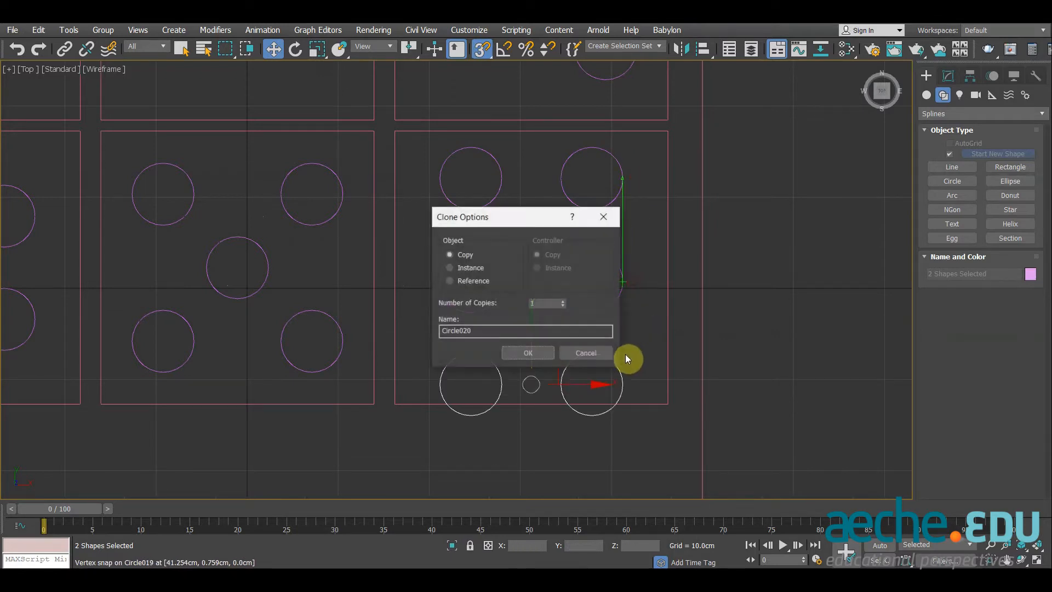
click(603, 351)
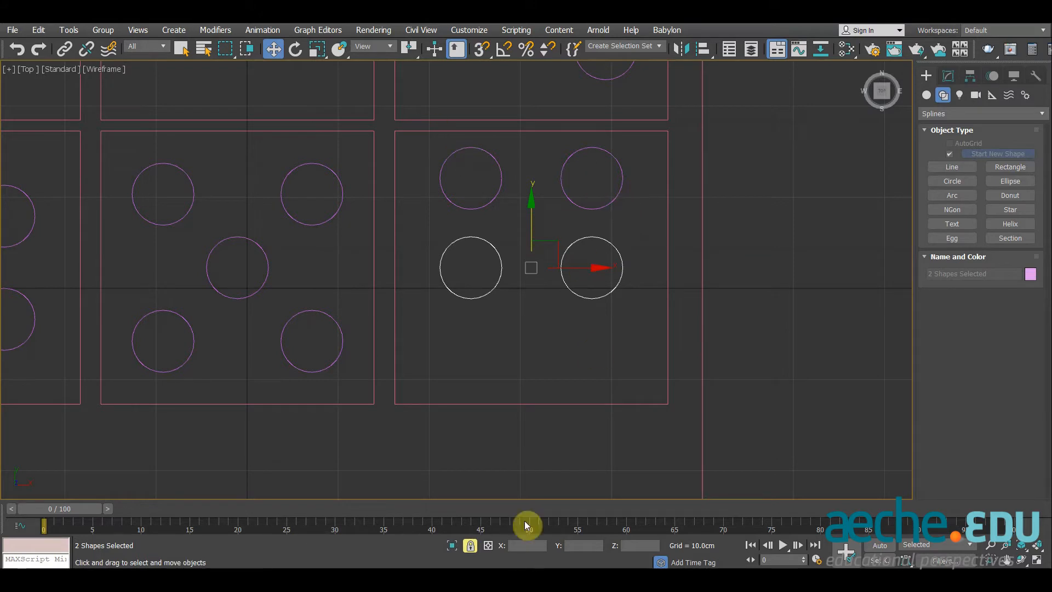
key(space)
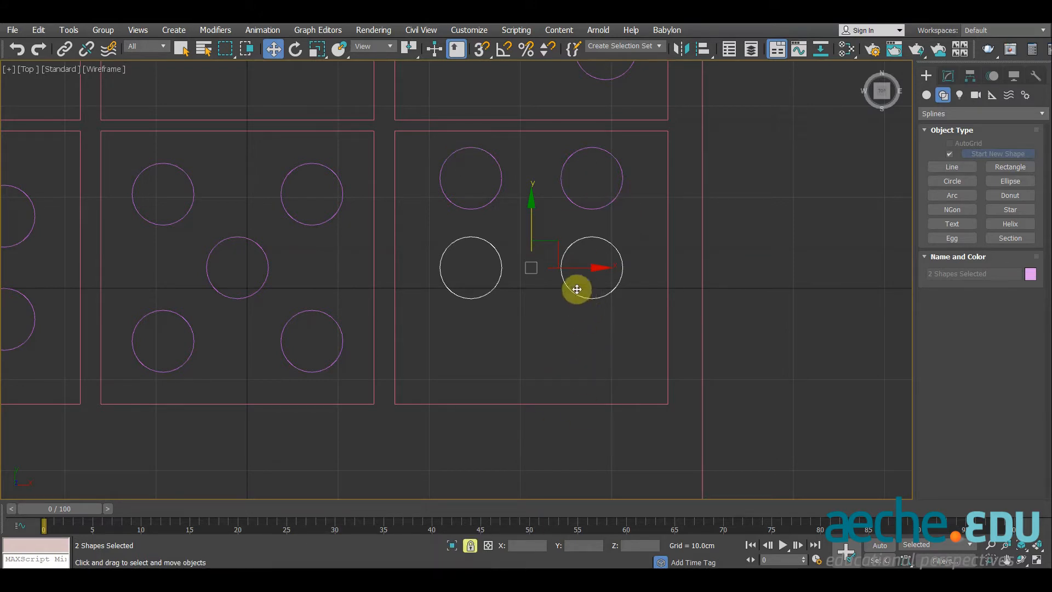
- Copy the selected pair downward with snapping to form an evenly spaced third row in the lower-right square
click(482, 49)
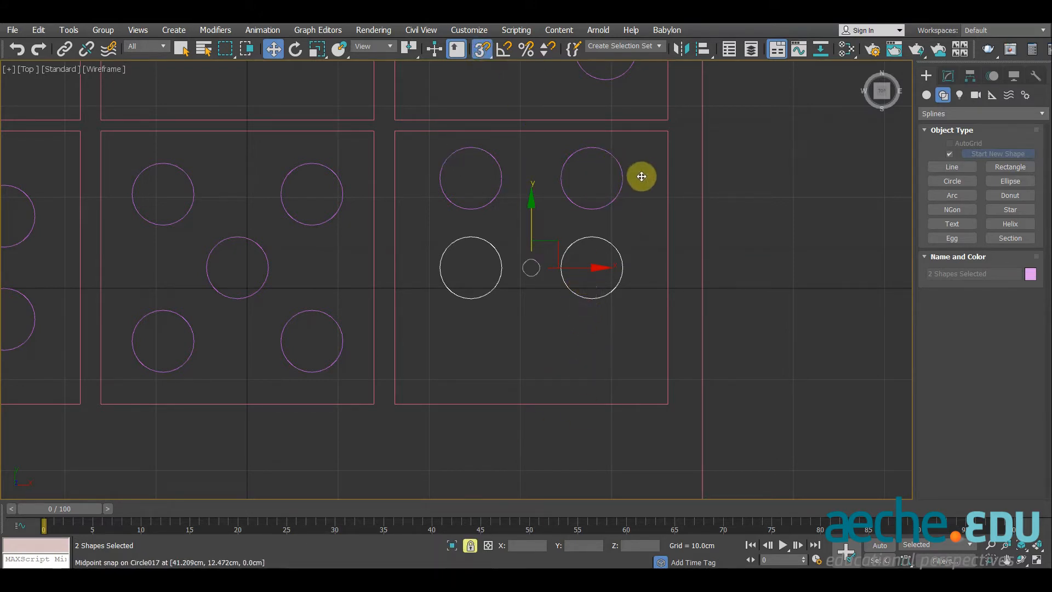
drag(627, 179, 632, 267)
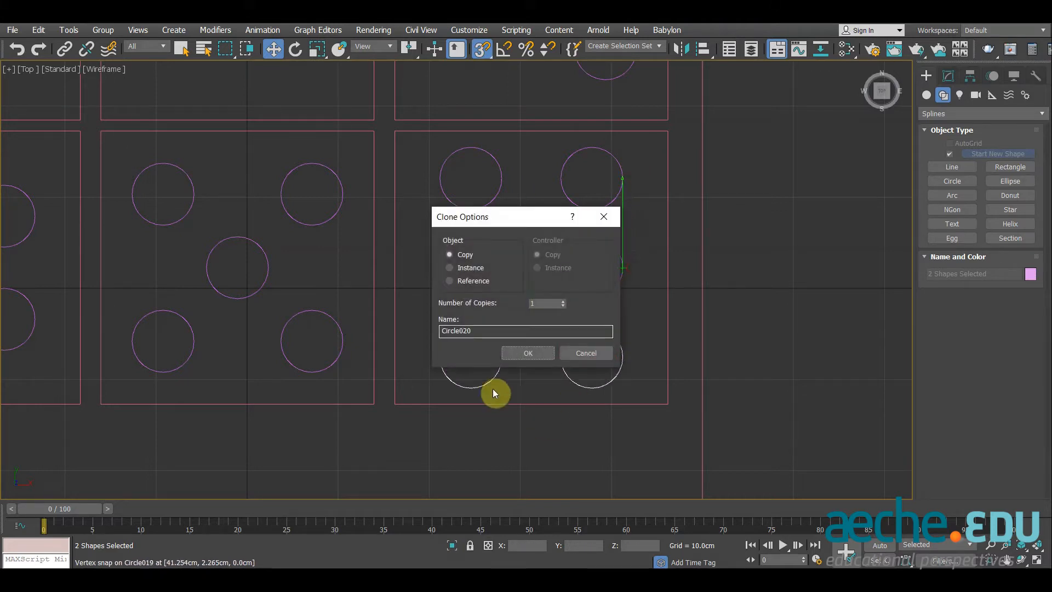
click(525, 354)
key(s)
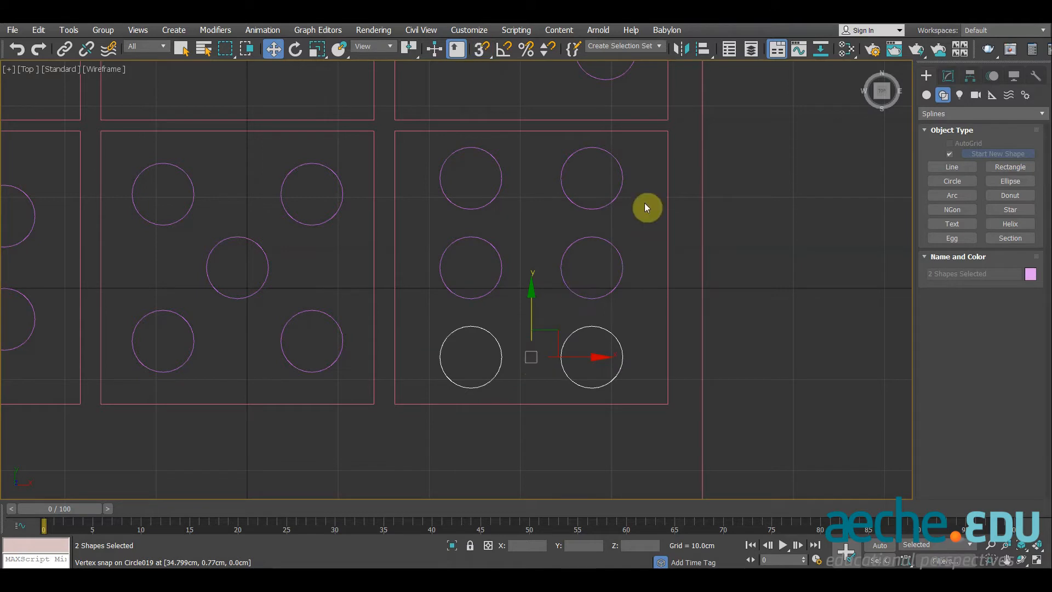
- Select all six circles in the lower-right square, centre the group there with snapping, and clear the selection
drag(485, 376, 469, 349)
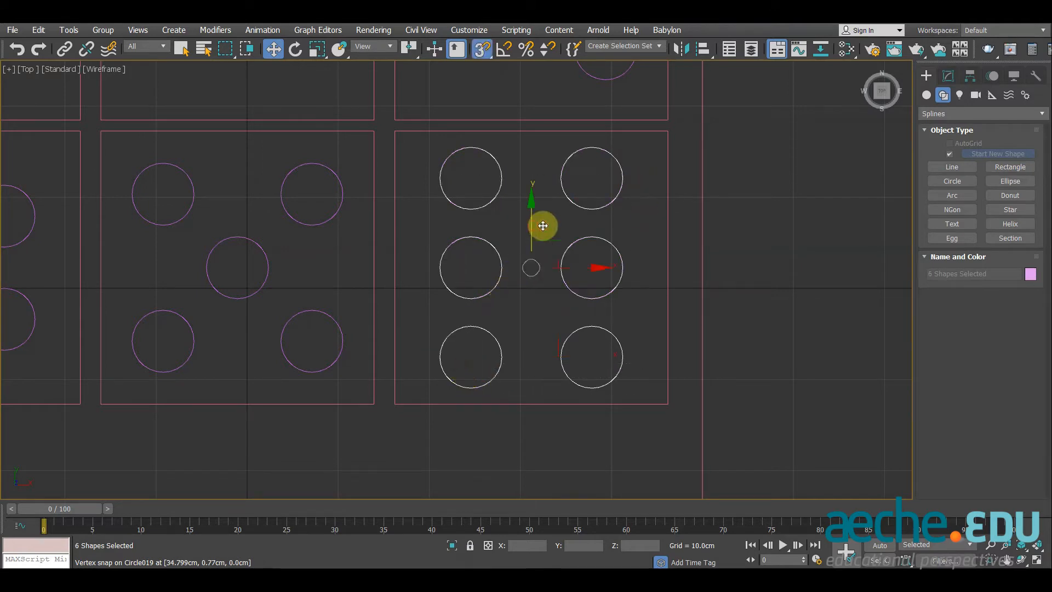
click(796, 263)
scroll(796, 263, down, 5)
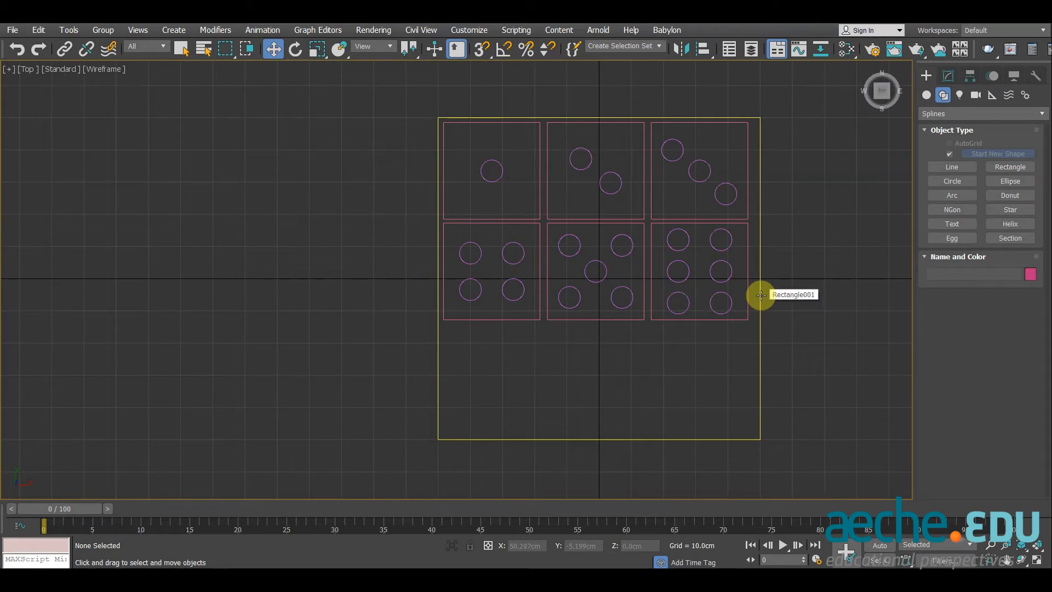
scroll(707, 237, up, 3)
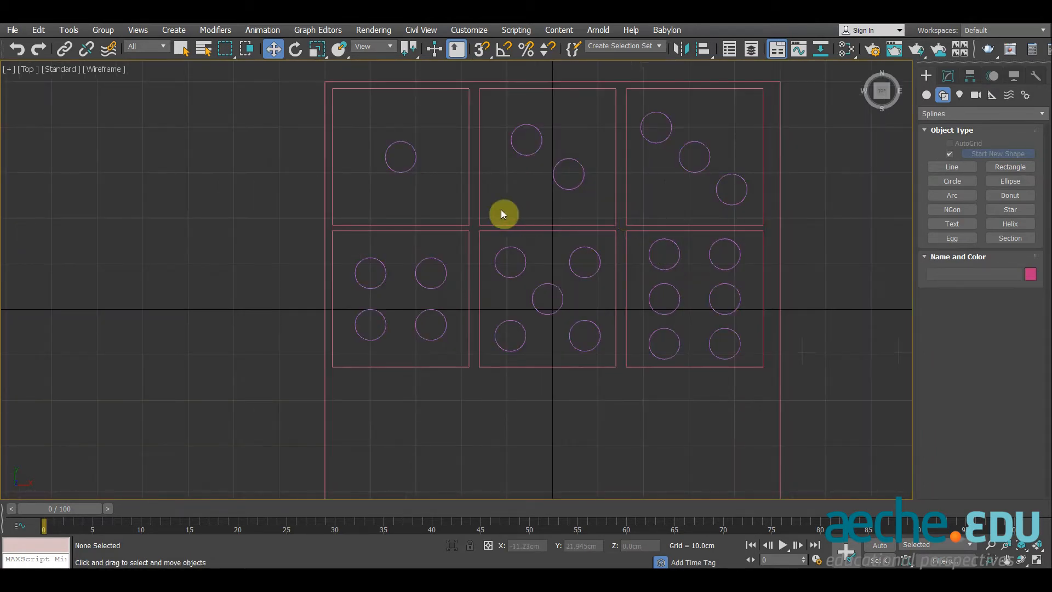
click(409, 143)
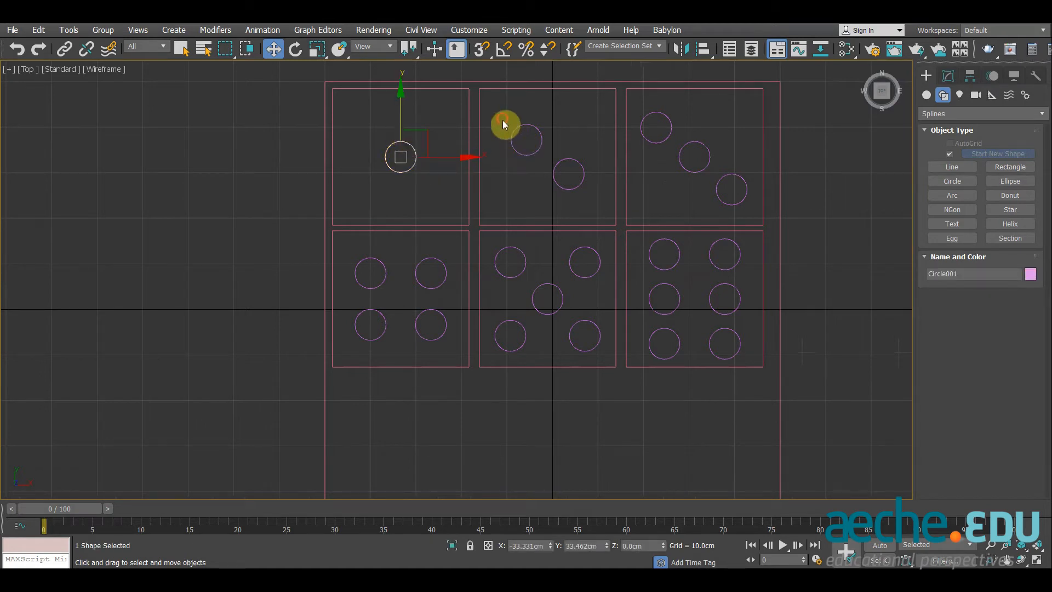
drag(502, 119, 571, 190)
middle_drag(594, 127, 524, 149)
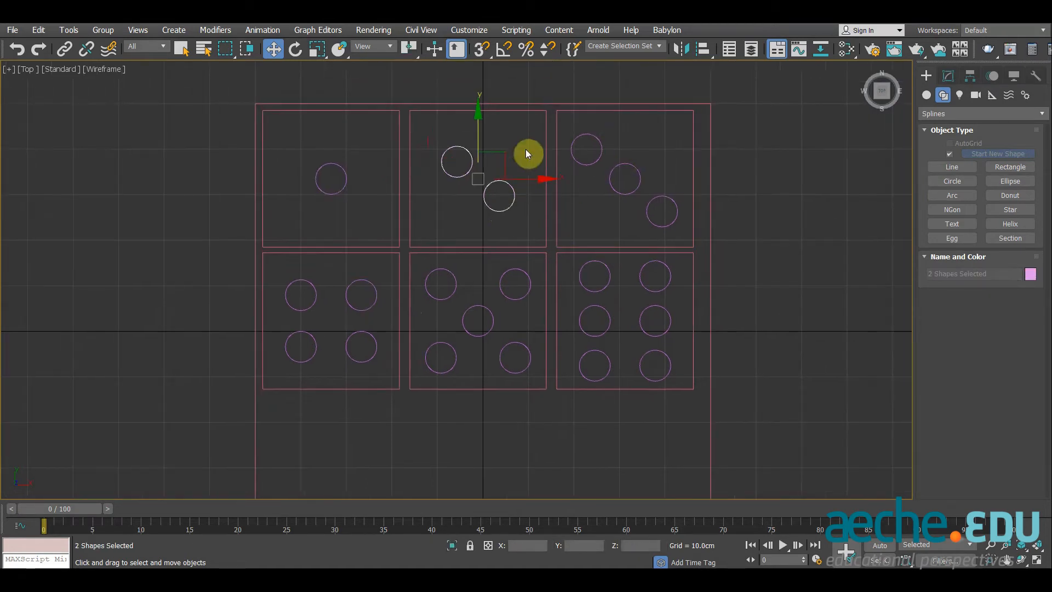
click(527, 154)
- Select all shapes in the layout, convert them to Editable Spline, and clear the selection
key(ctrl+a)
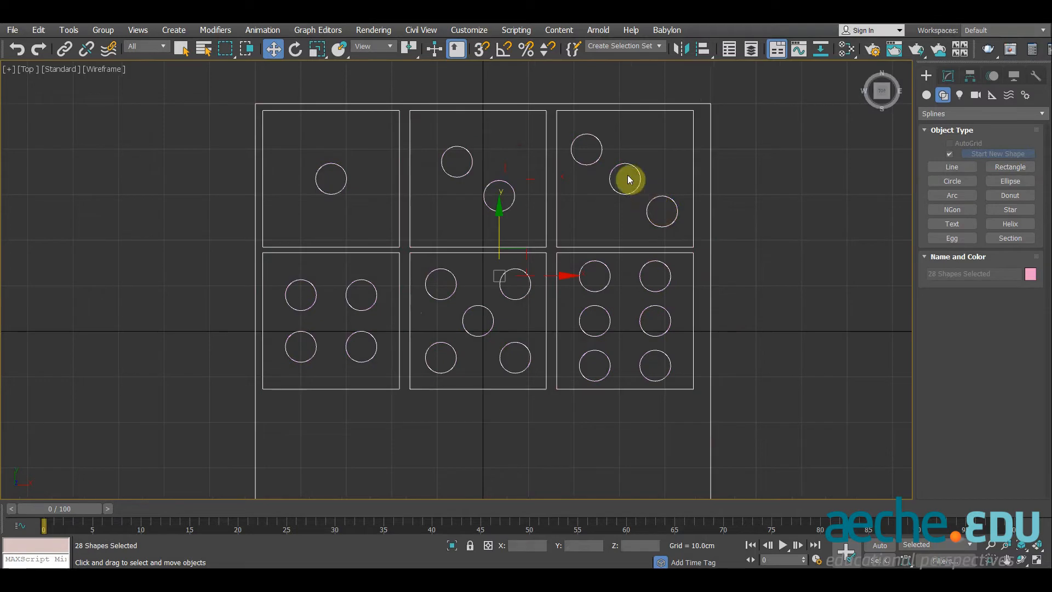
right_click(626, 174)
mouse_move(663, 319)
click(799, 316)
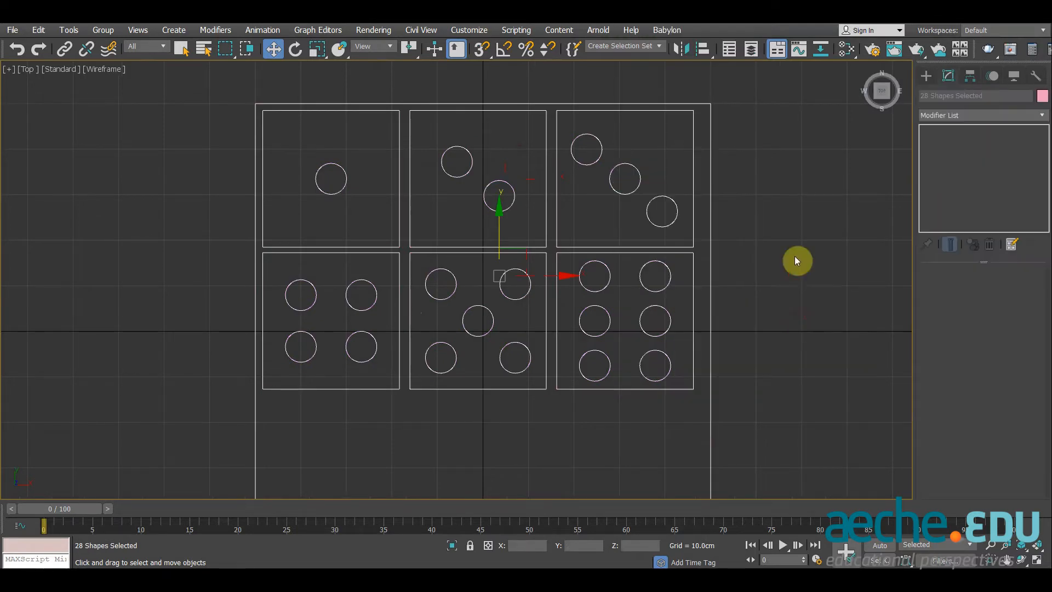
click(795, 255)
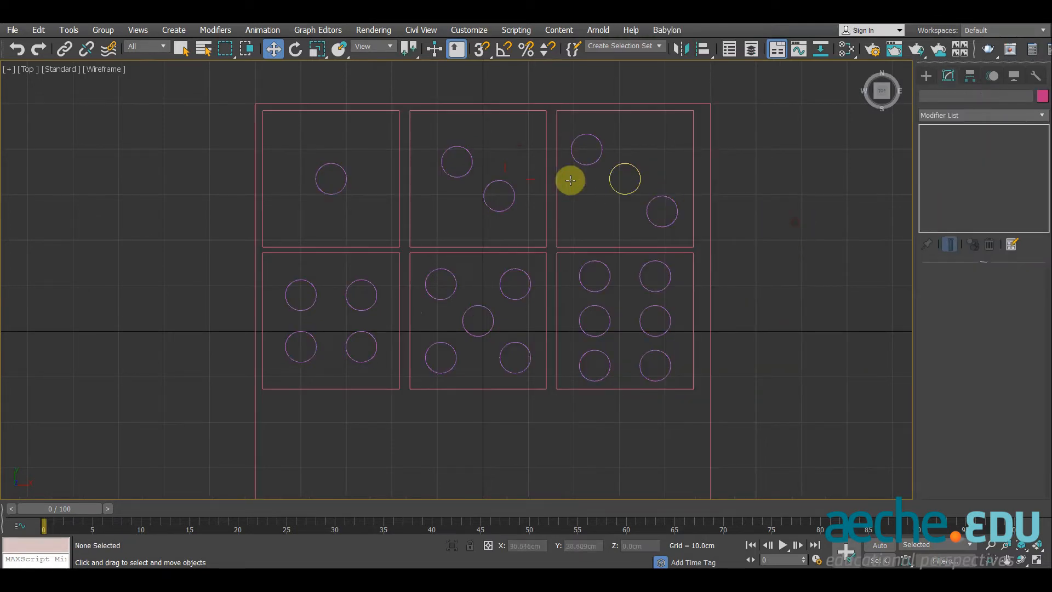
- Attach the two circles in the upper-middle square into one editable spline
click(471, 161)
scroll(960, 391, down, 5)
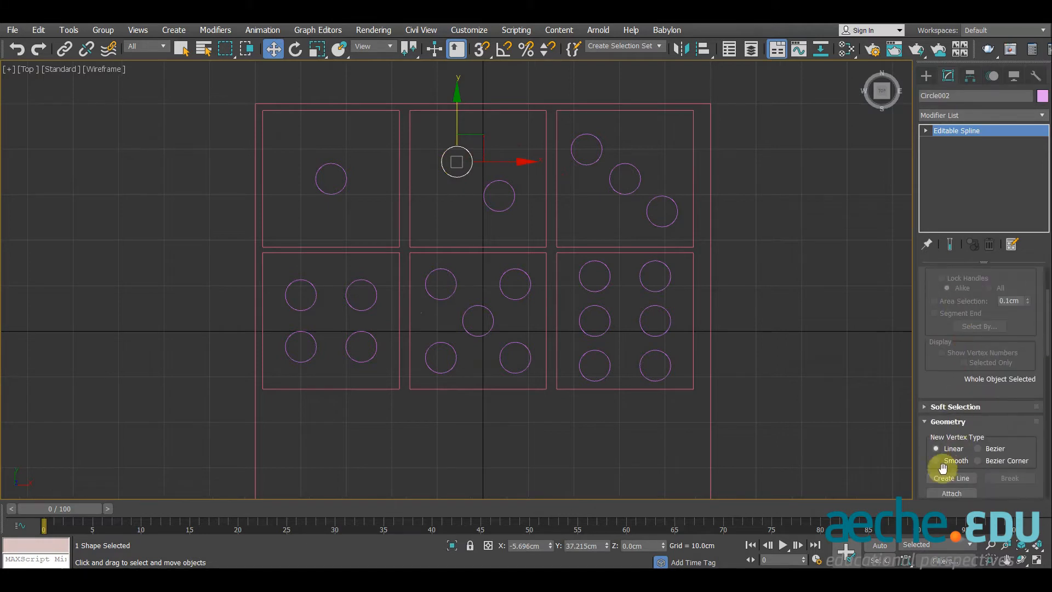
click(952, 444)
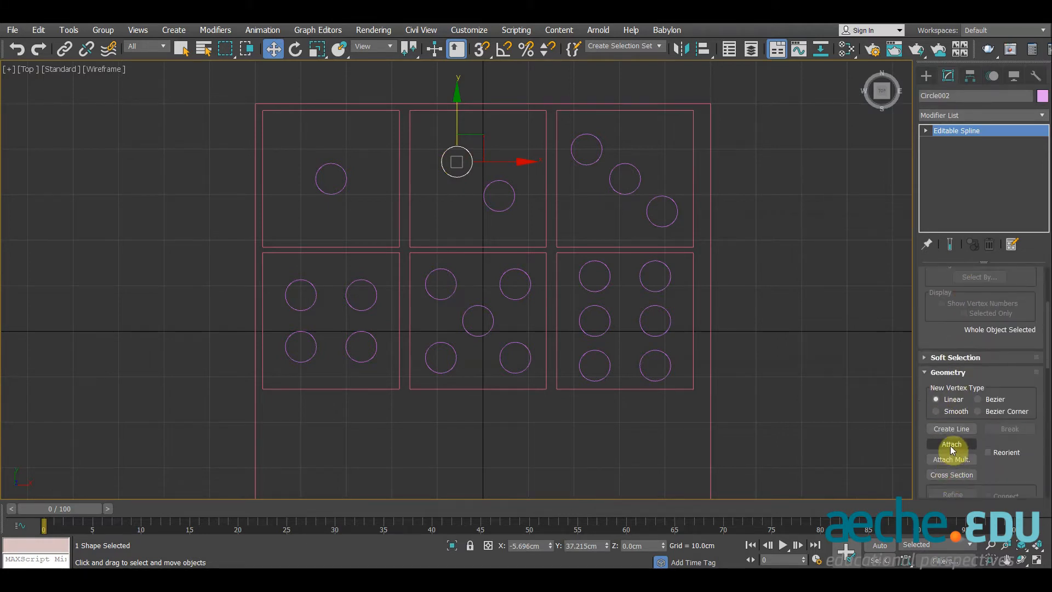
click(514, 201)
right_click(534, 240)
middle_drag(544, 222, 532, 233)
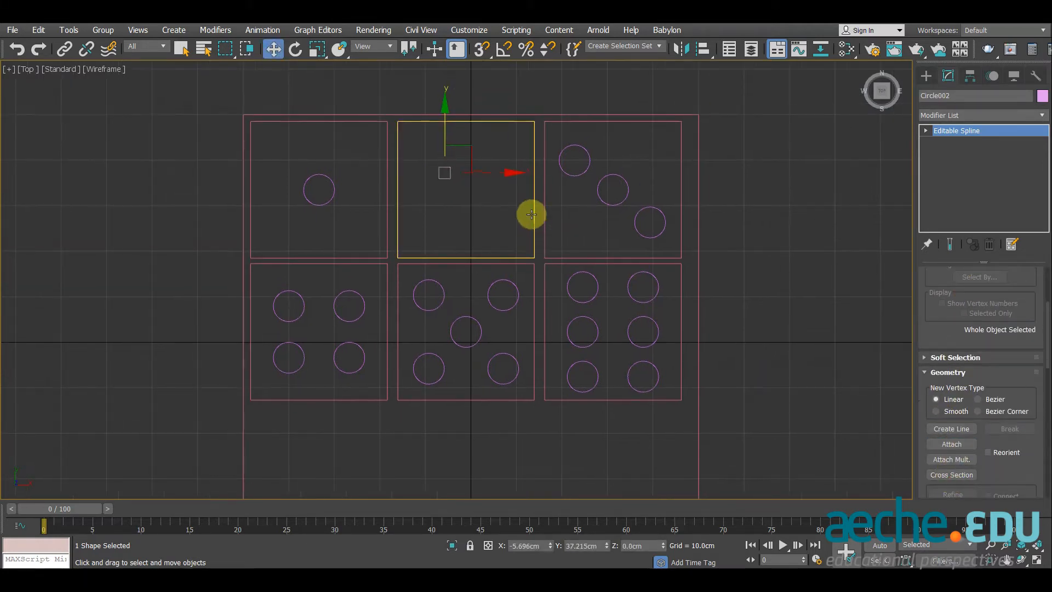
click(518, 223)
- Attach the three diagonal circles in the upper-right square into one editable spline
click(586, 170)
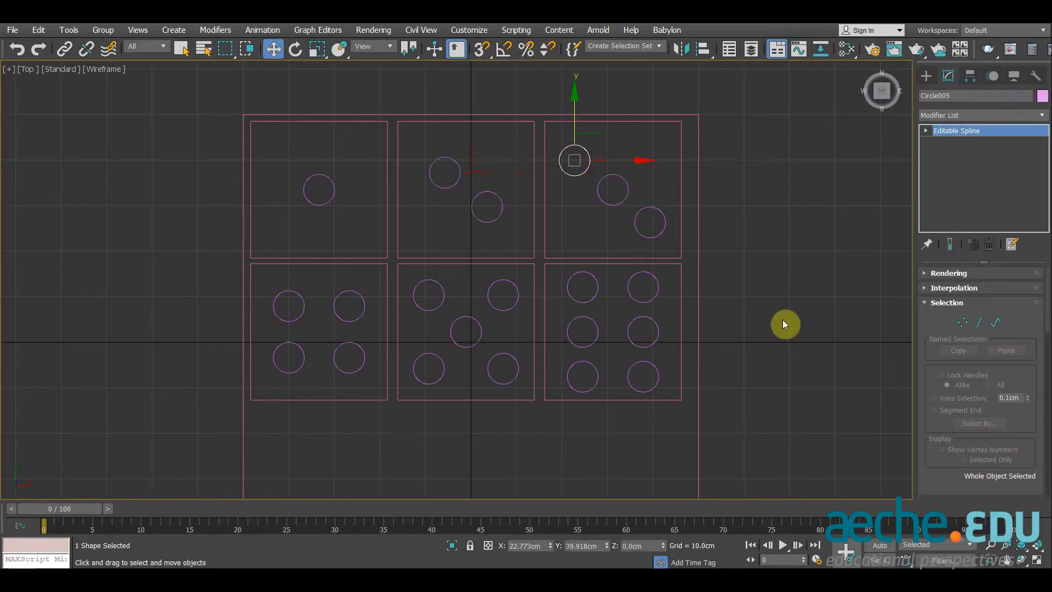
scroll(947, 460, down, 4)
click(944, 484)
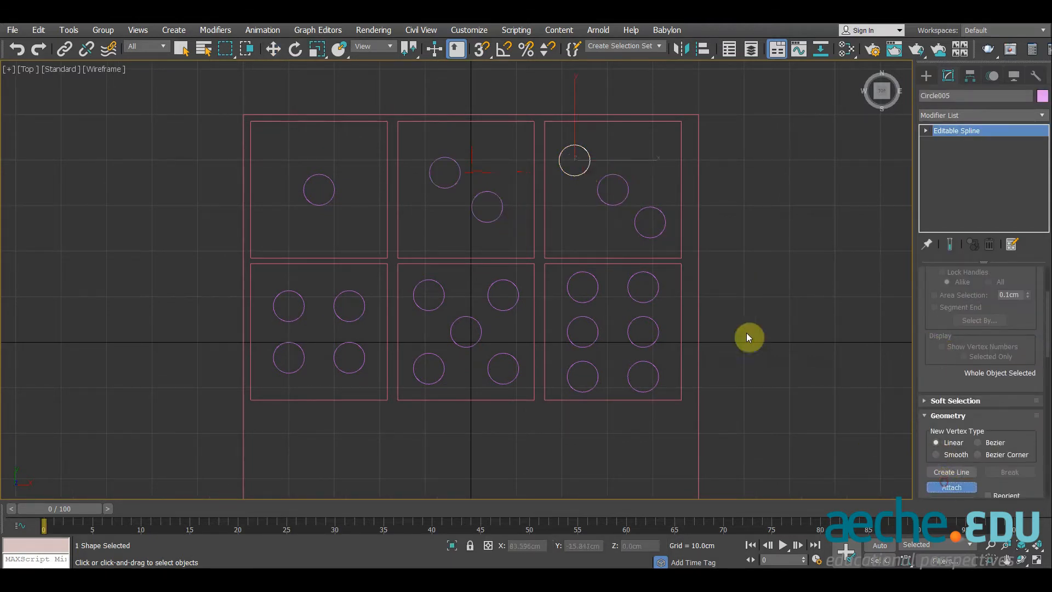
click(639, 237)
right_click(711, 309)
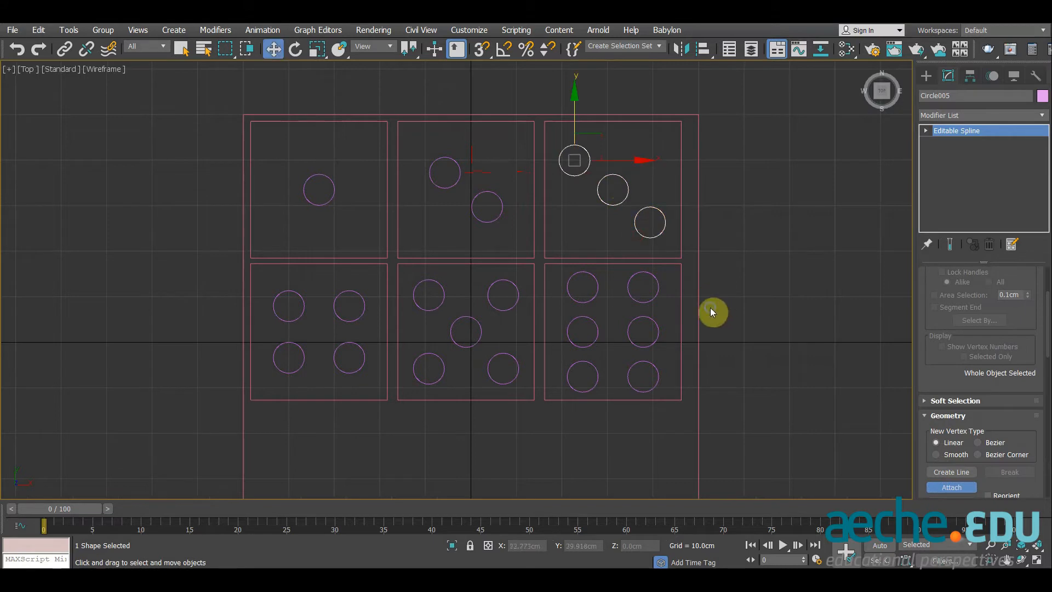
- Attach the four circles in the lower-left square into one editable spline
middle_drag(330, 270, 356, 249)
click(322, 284)
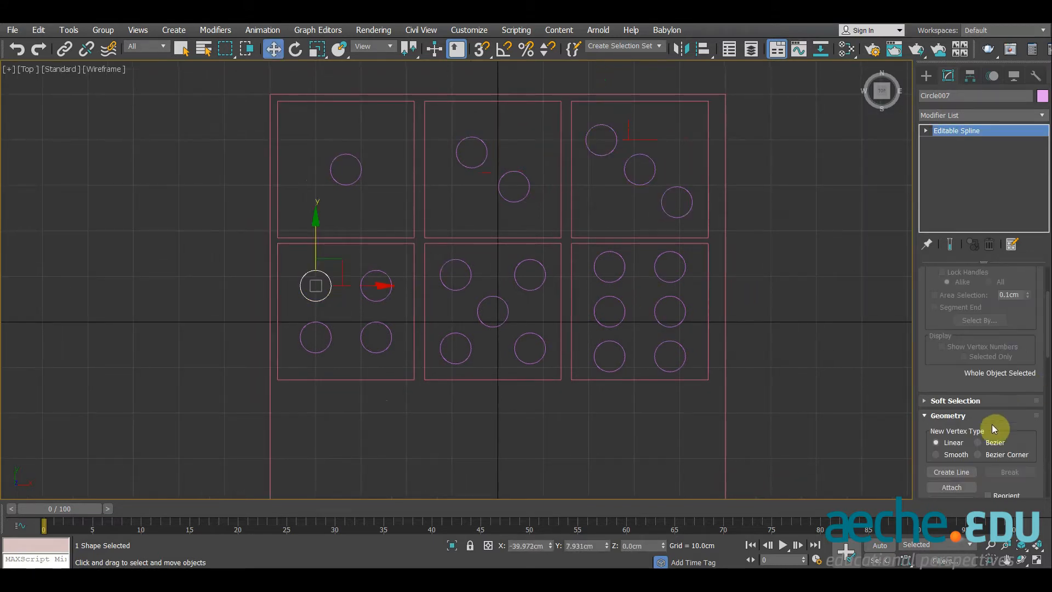
click(953, 489)
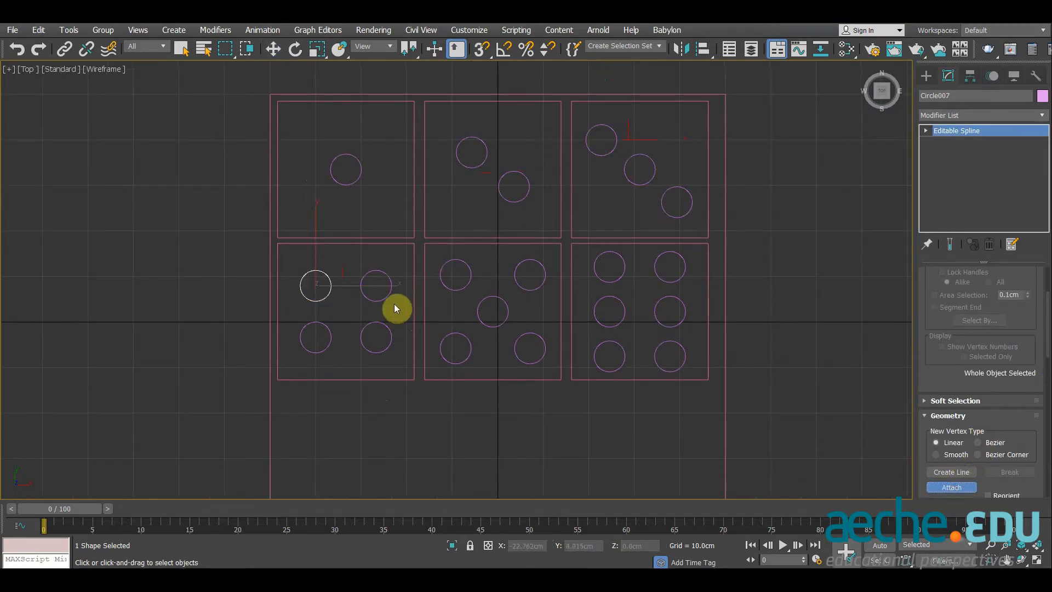
click(390, 327)
click(331, 342)
right_click(422, 345)
- Attach the five circles in the lower-middle square into one editable spline
click(460, 290)
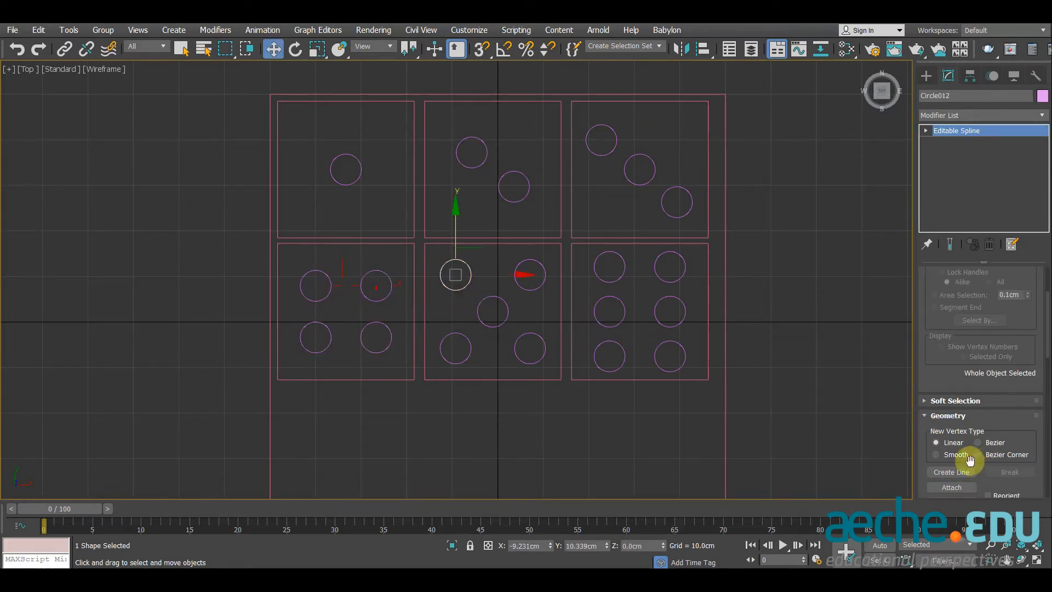
click(952, 487)
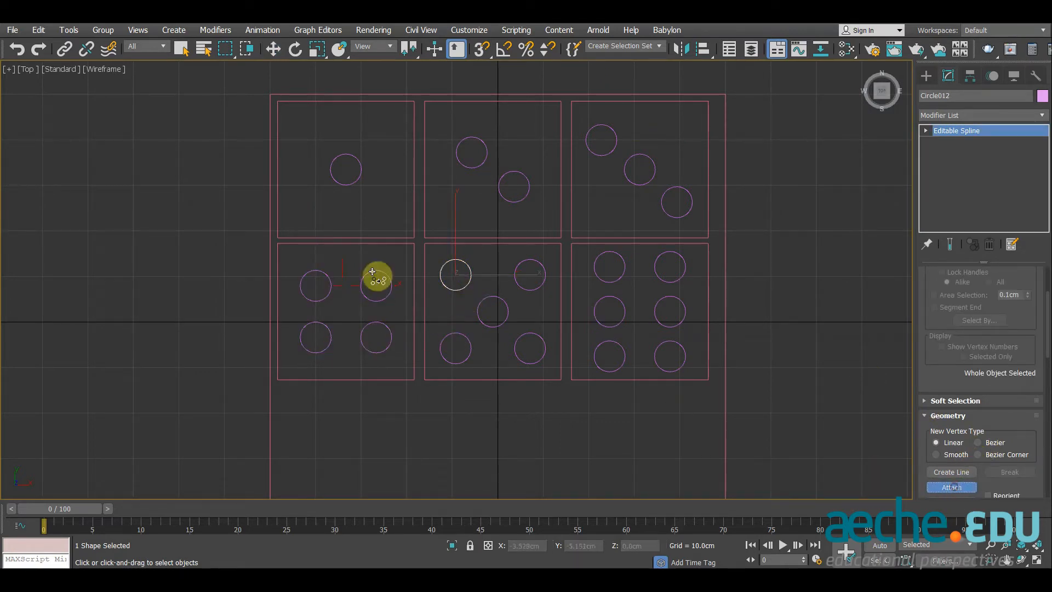
click(531, 290)
click(508, 307)
click(516, 344)
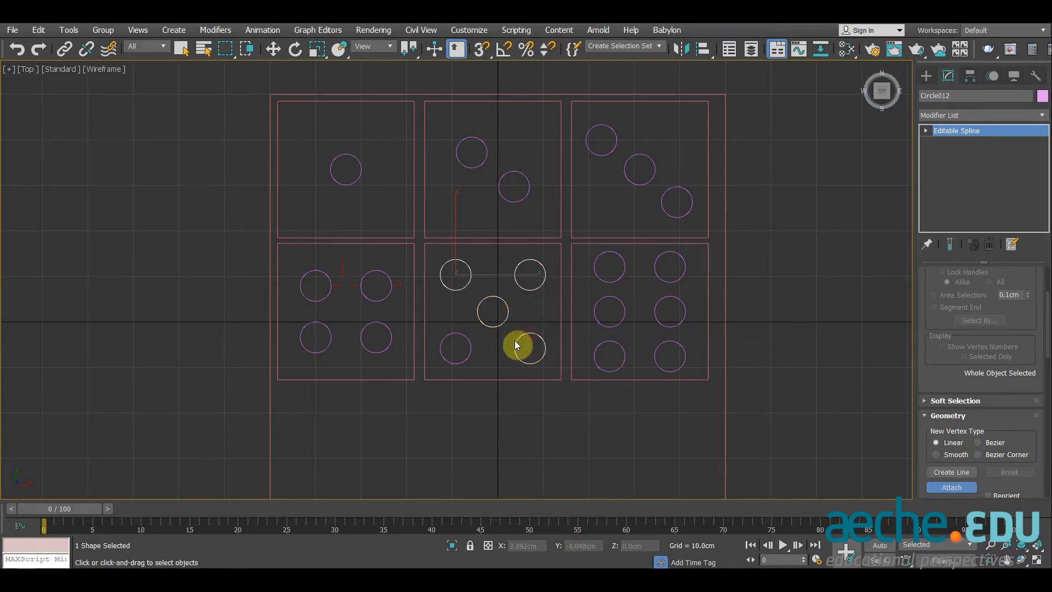
click(471, 350)
right_click(516, 382)
- Attach the six circles in the lower-right square into one editable spline and clear the selection
middle_drag(615, 349, 586, 326)
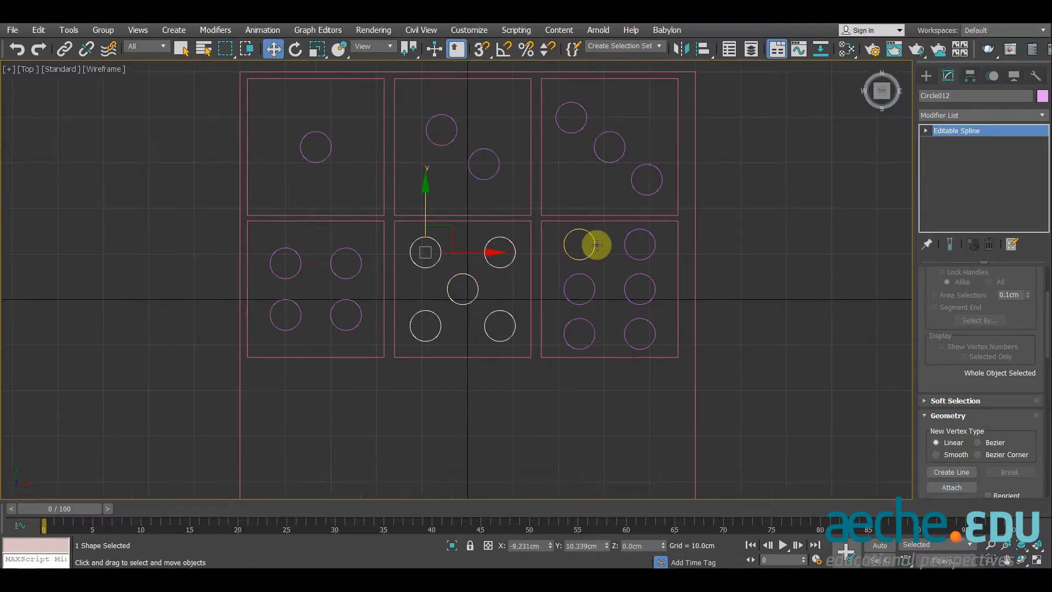
click(594, 244)
click(956, 486)
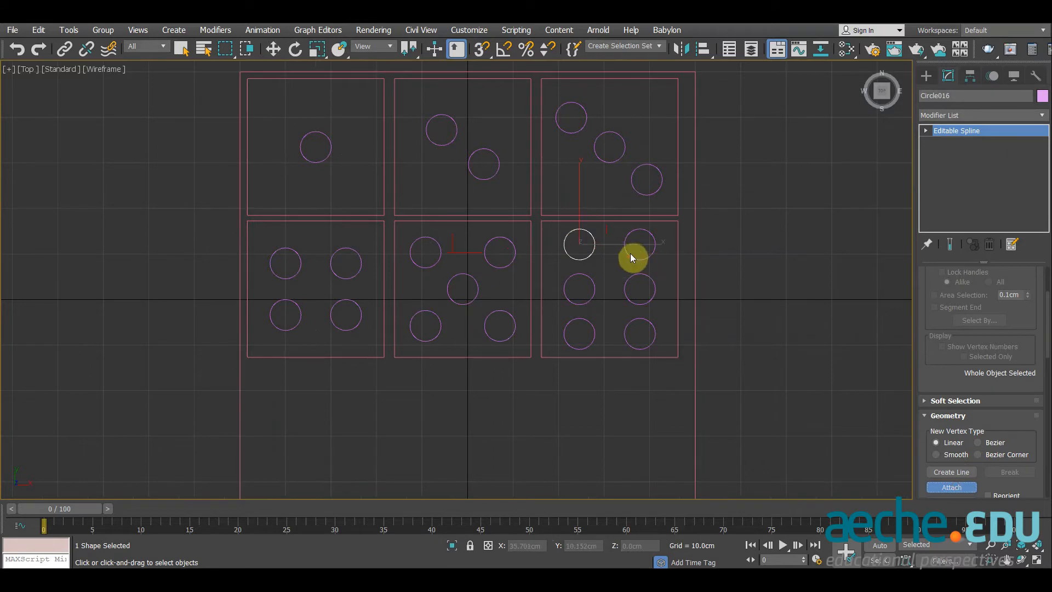
click(630, 278)
click(595, 334)
click(593, 290)
right_click(626, 338)
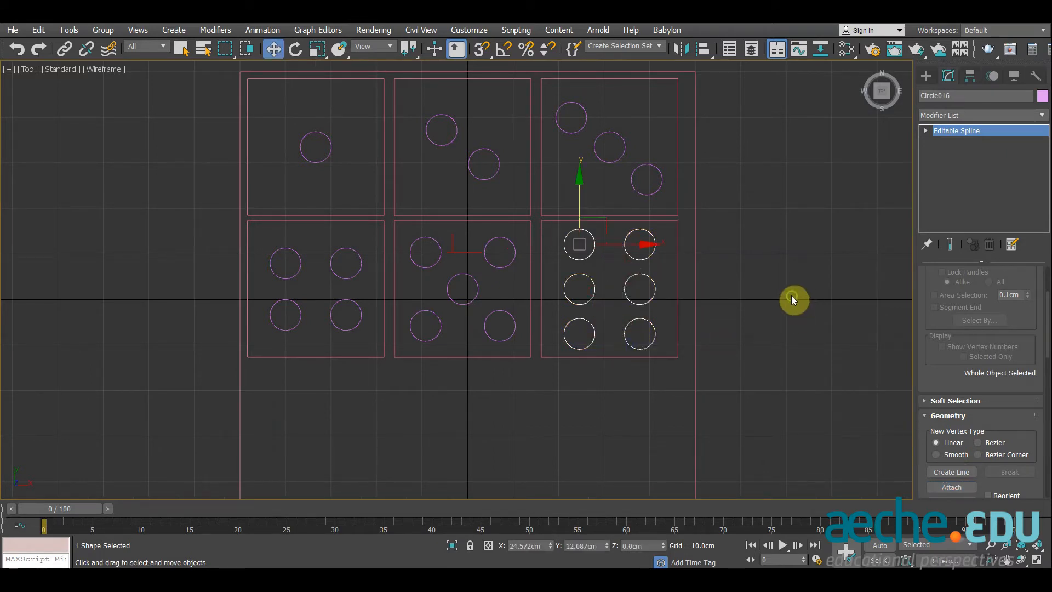
click(790, 311)
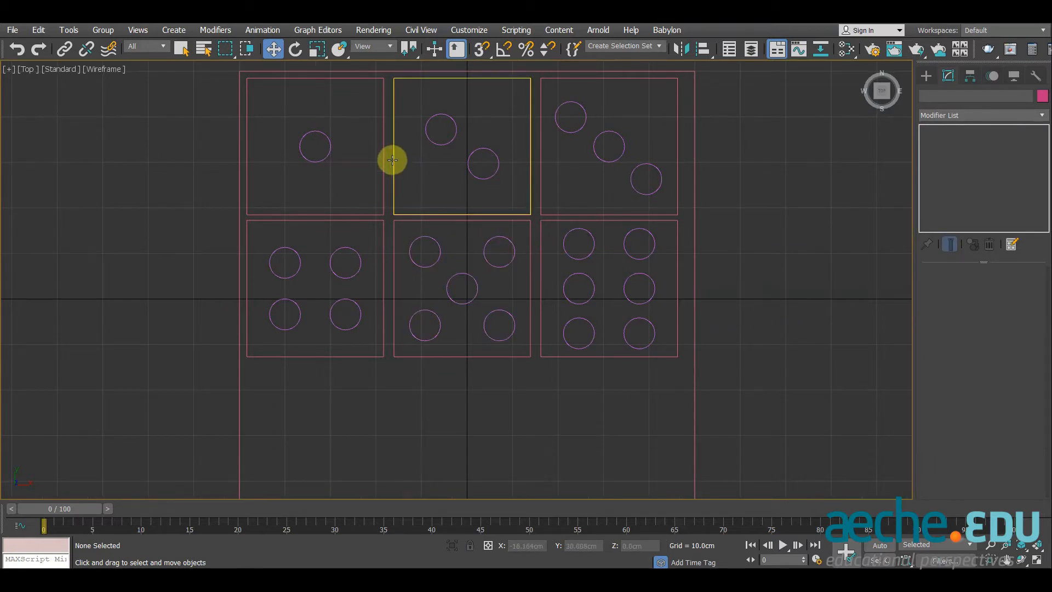
- Configure the viewport layout as two side-by-side views, both set to Top
scroll(390, 148, up, 3)
middle_drag(390, 148, 418, 258)
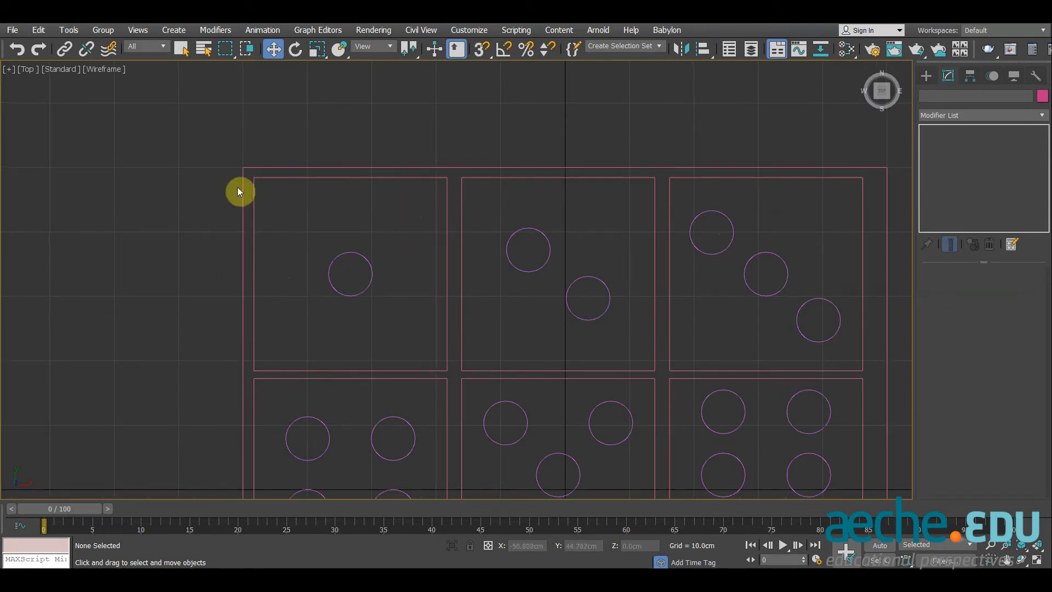
middle_drag(432, 212, 449, 198)
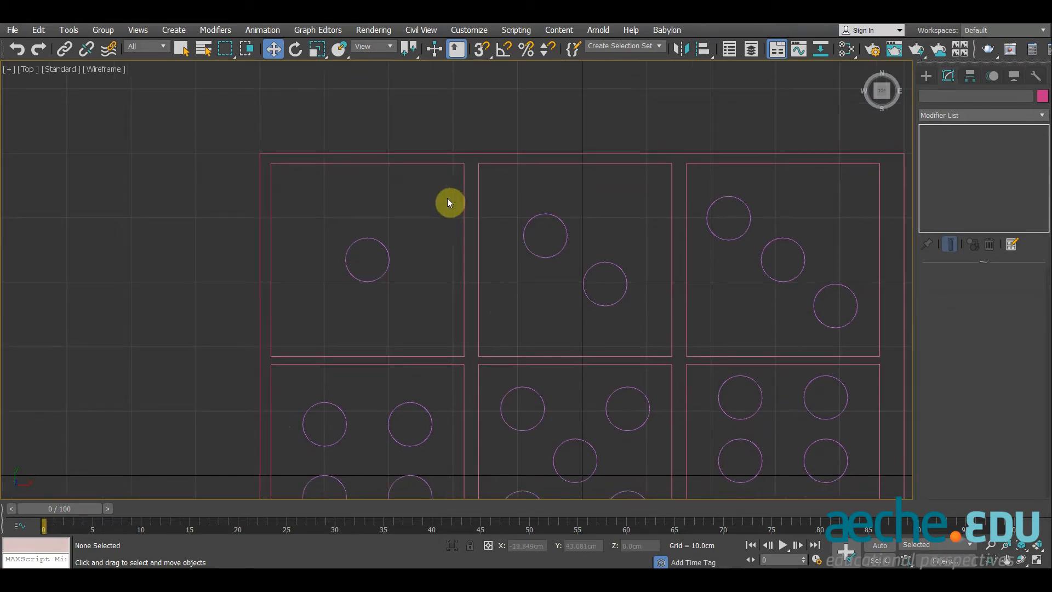
click(10, 70)
click(46, 213)
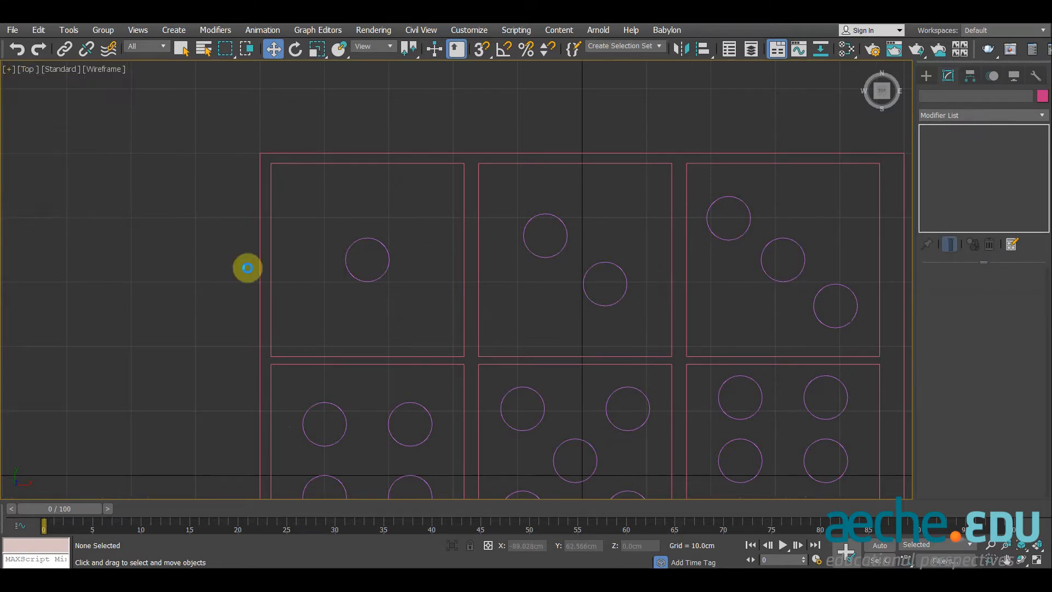
click(448, 133)
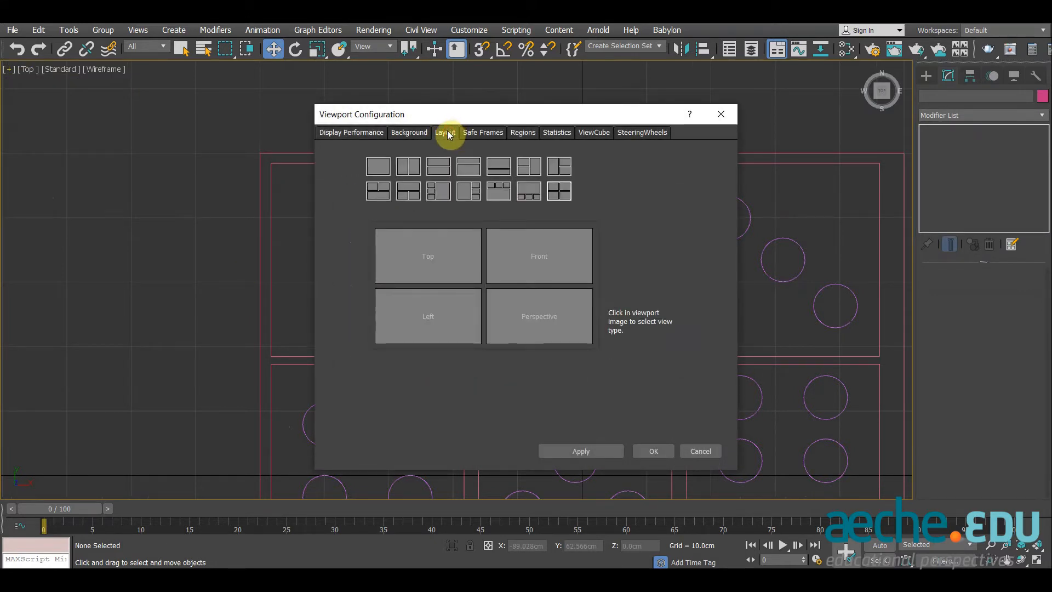
click(417, 173)
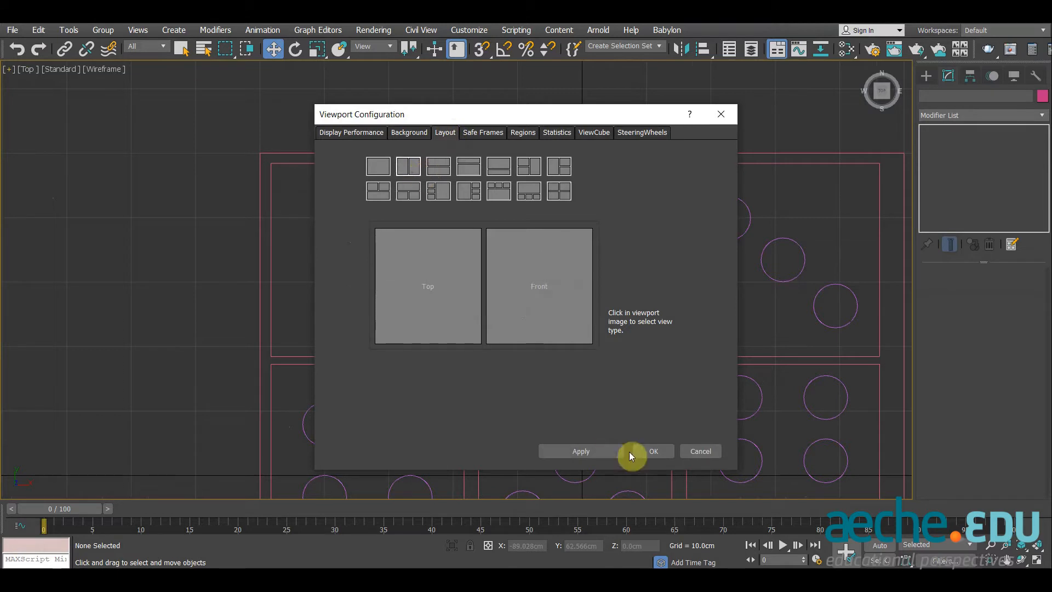
click(623, 451)
click(544, 294)
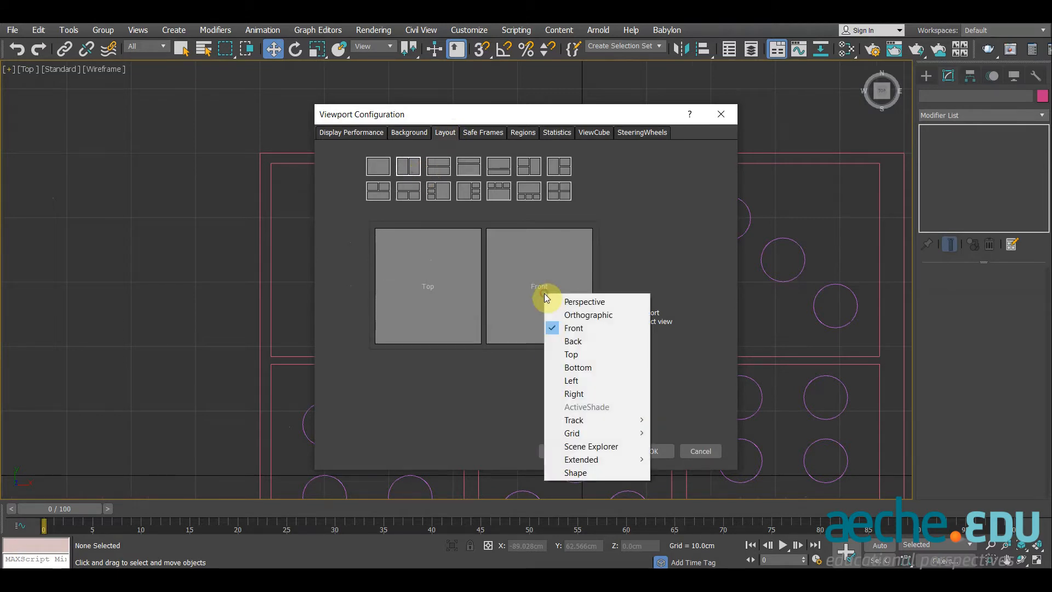
click(580, 355)
click(619, 453)
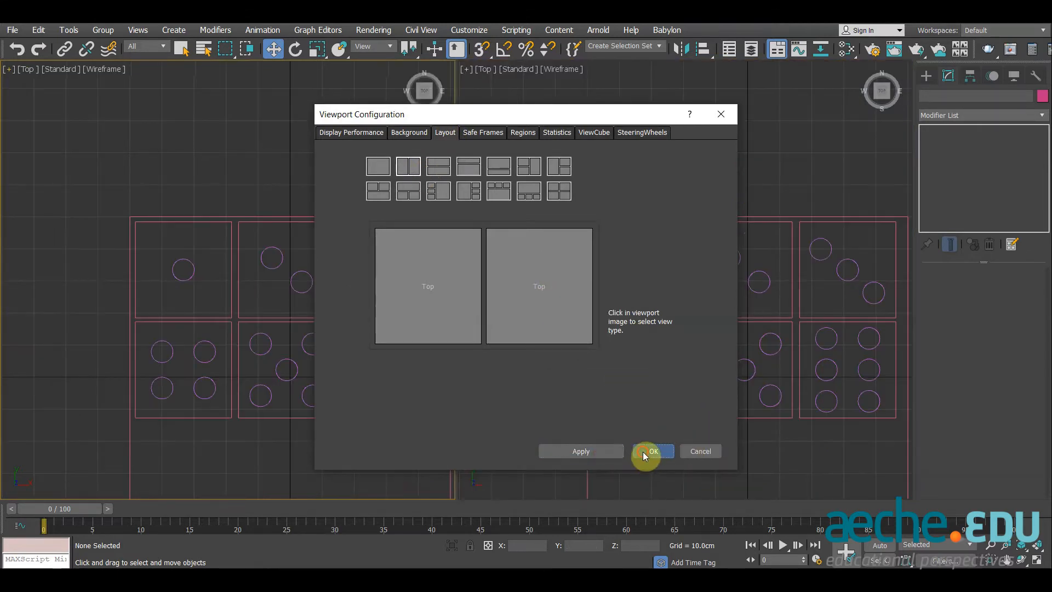
click(647, 452)
- Widen the left viewport, then open the Slate Material Editor and resize its window to cover that viewport
middle_drag(629, 355, 624, 348)
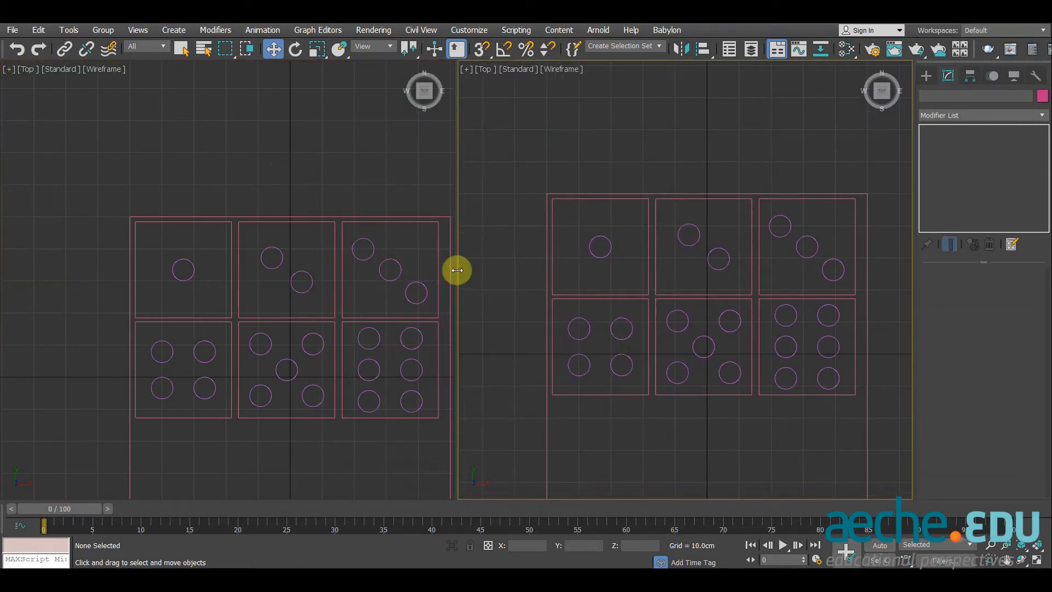
drag(457, 270, 575, 267)
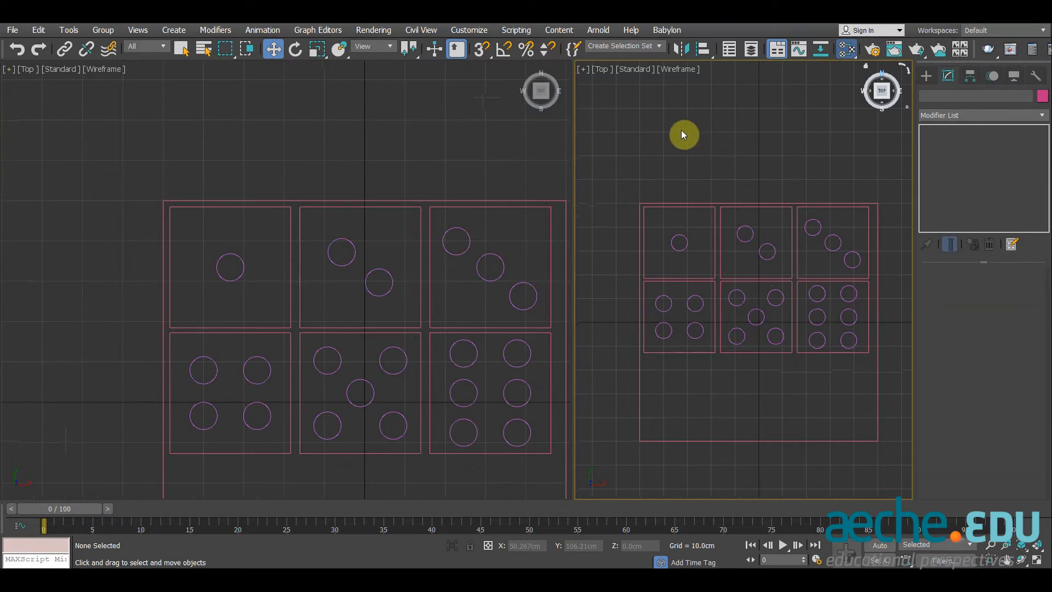
key(m)
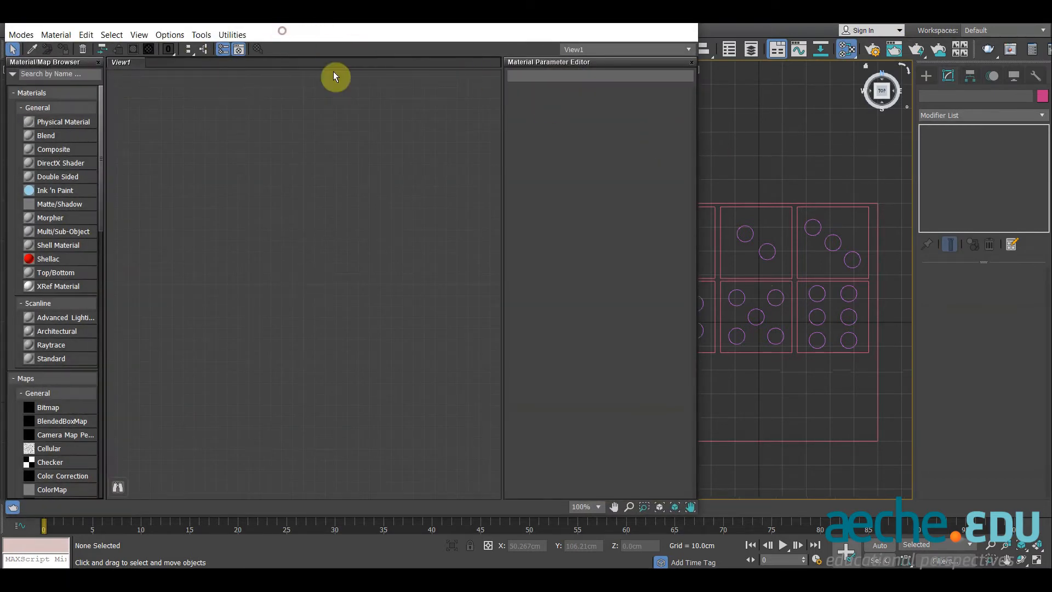
drag(295, 23, 291, 70)
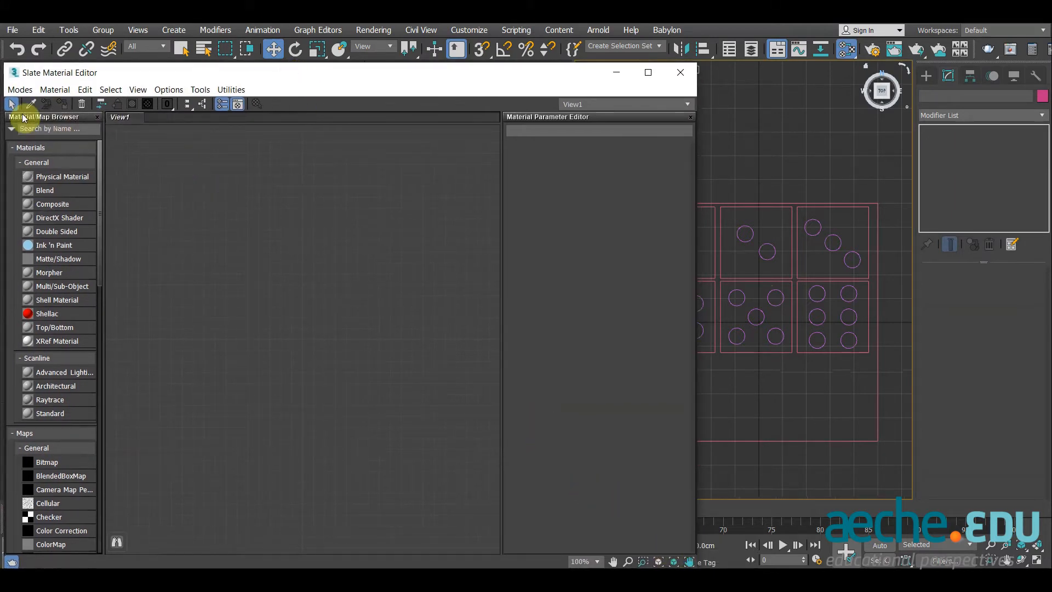
drag(5, 64, 69, 70)
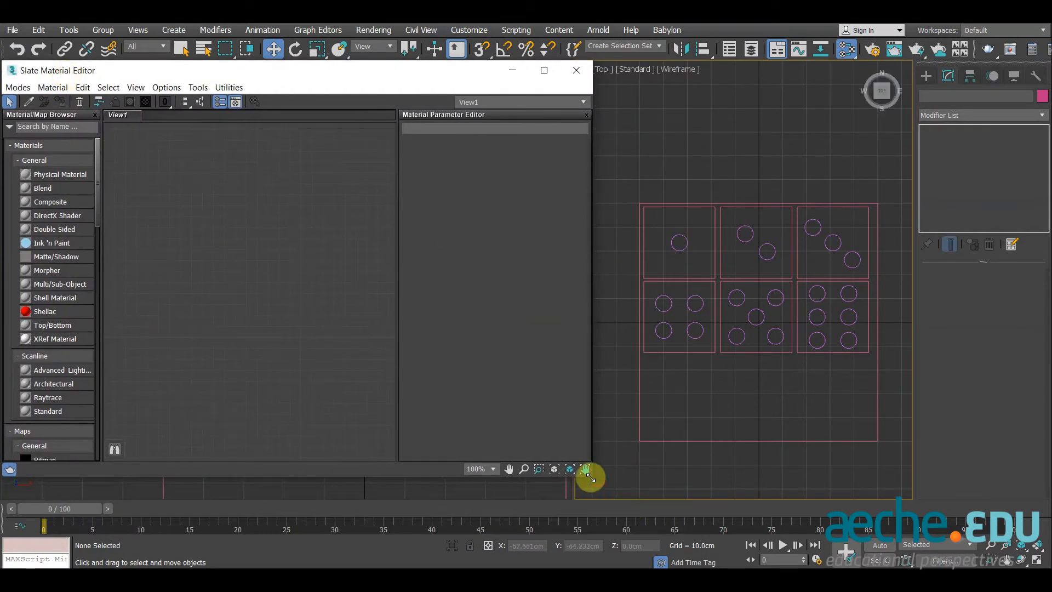
drag(591, 476, 571, 497)
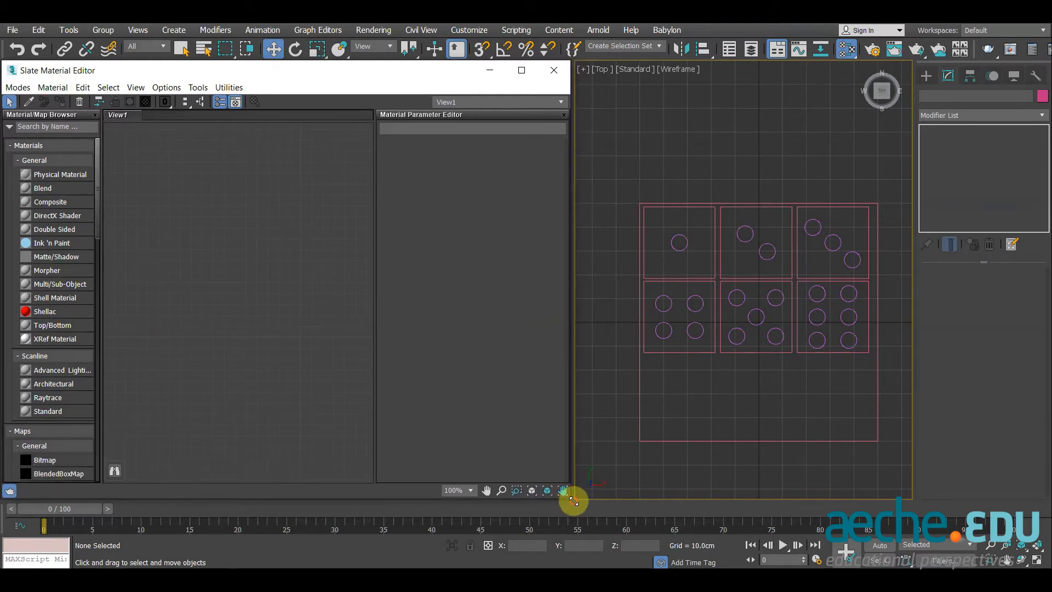
scroll(729, 312, up, 3)
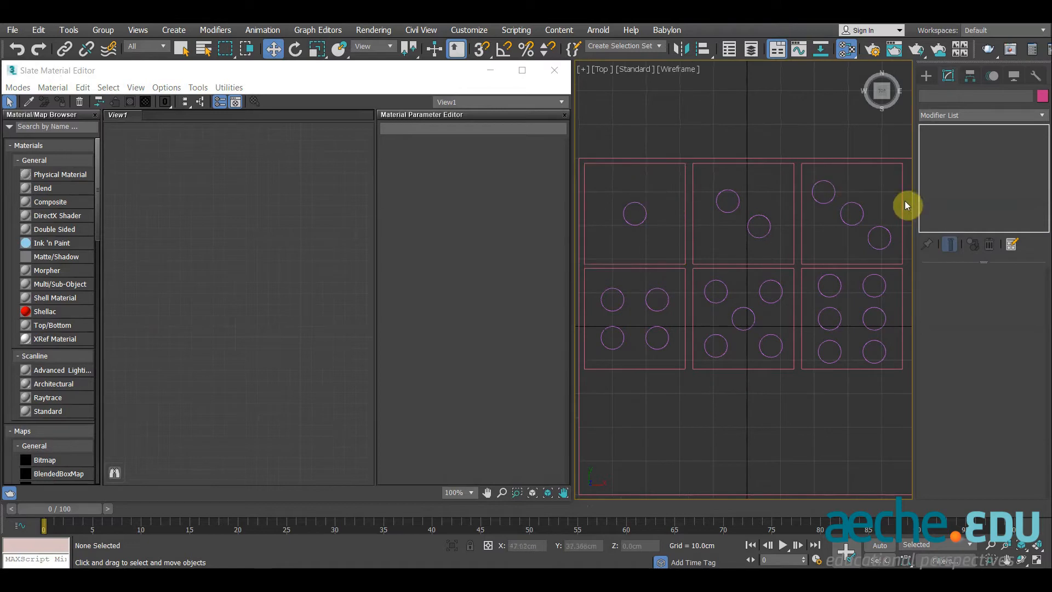
- Add a ShapeMap node to the material view, enlarge its preview and open its parameters
right_click(247, 202)
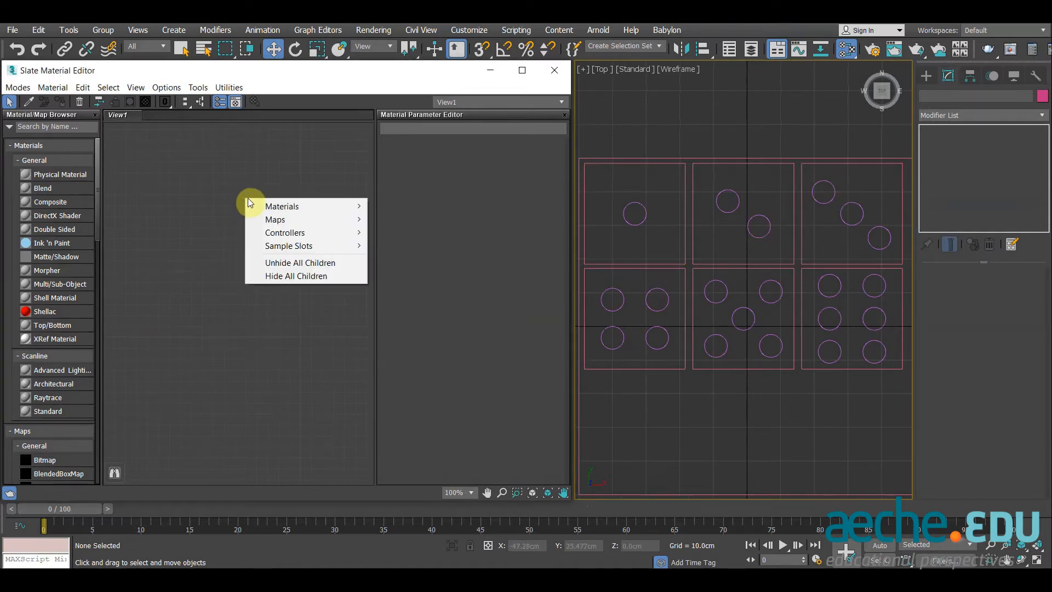
mouse_move(277, 220)
mouse_move(456, 224)
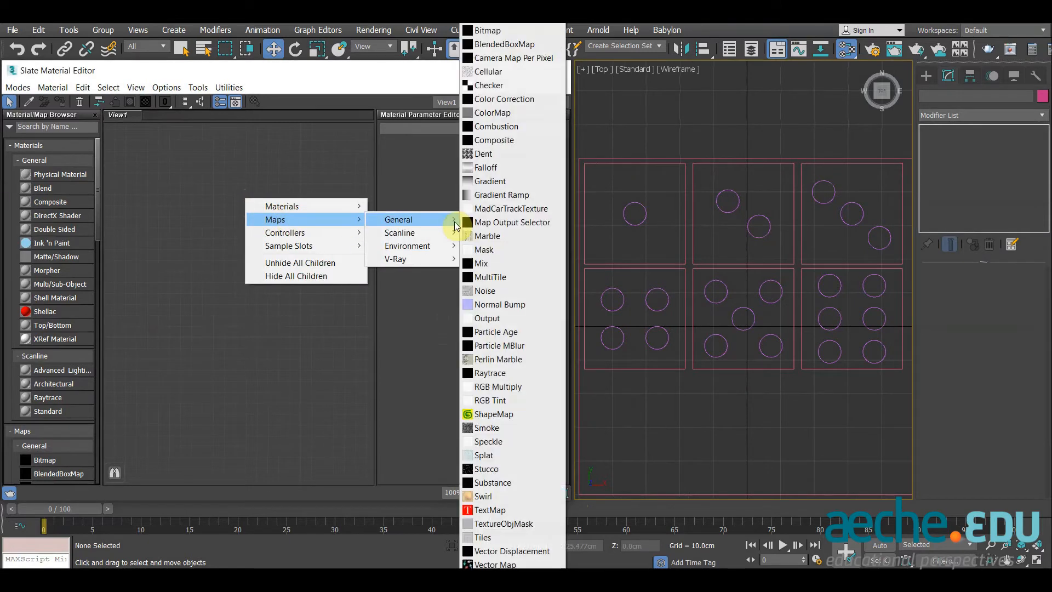
click(525, 417)
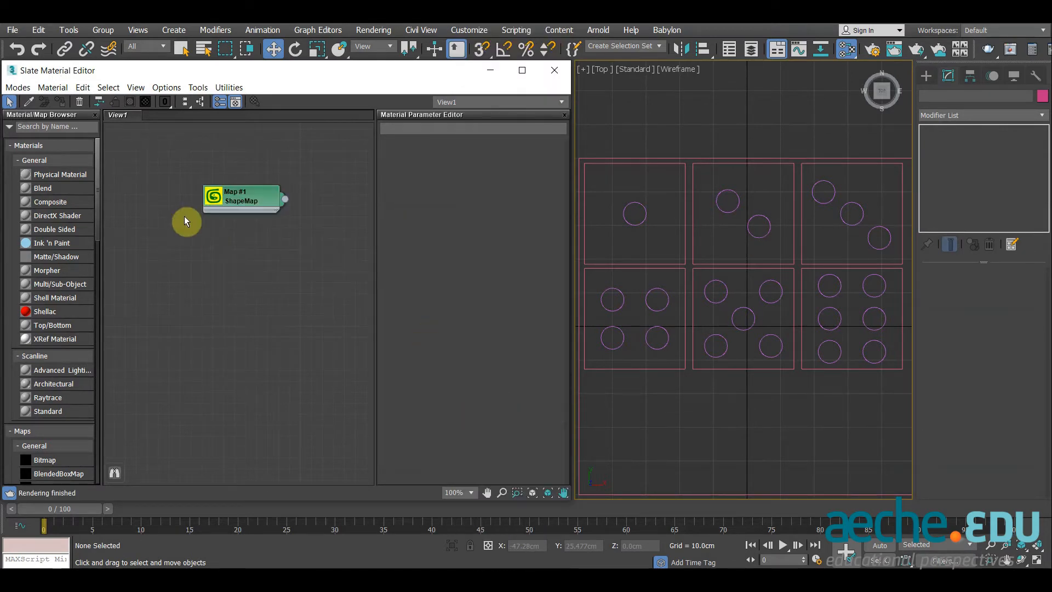
double_click(217, 198)
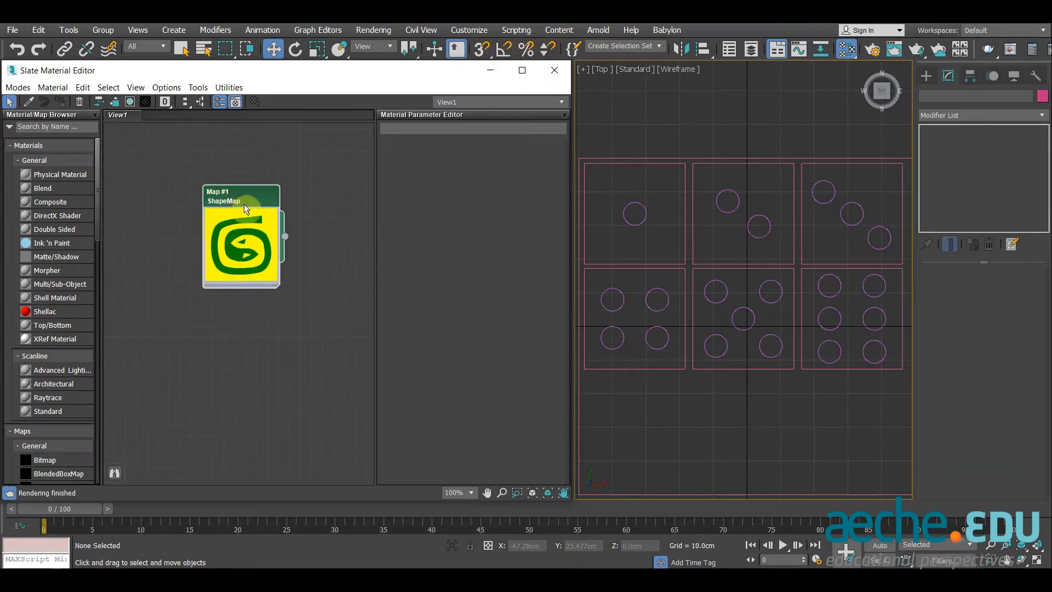
double_click(244, 186)
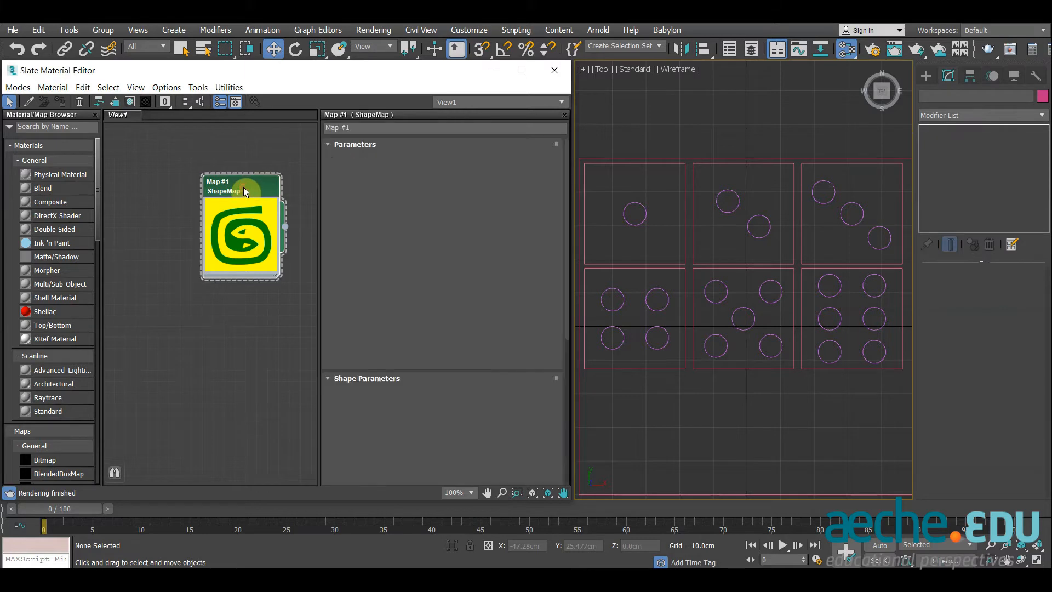
- Assign the single circle as the ShapeMap's shape object and pick its surrounding square as the map boundary
drag(437, 425, 438, 328)
click(439, 294)
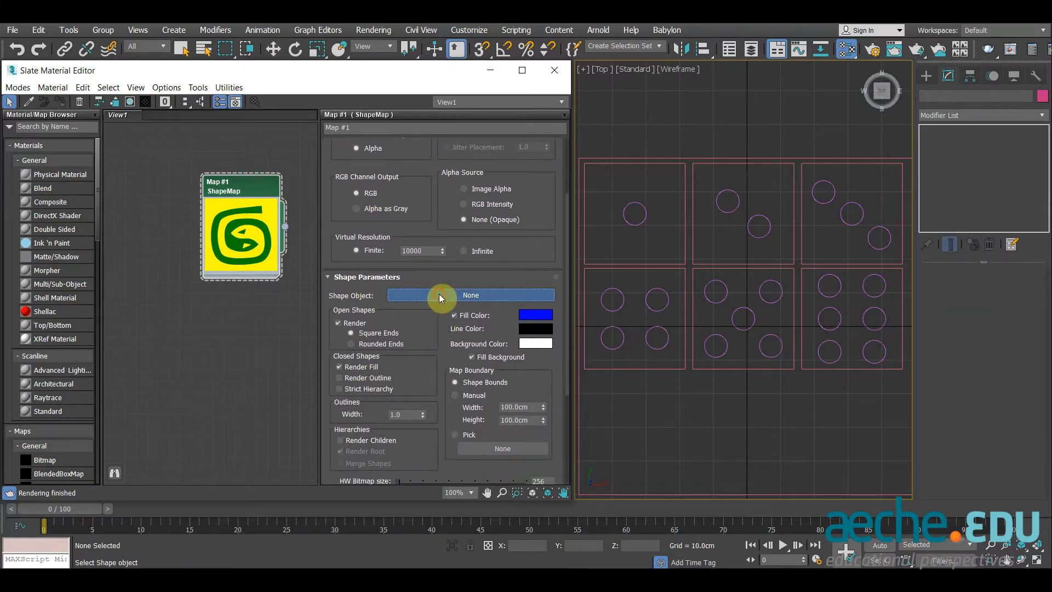
click(636, 222)
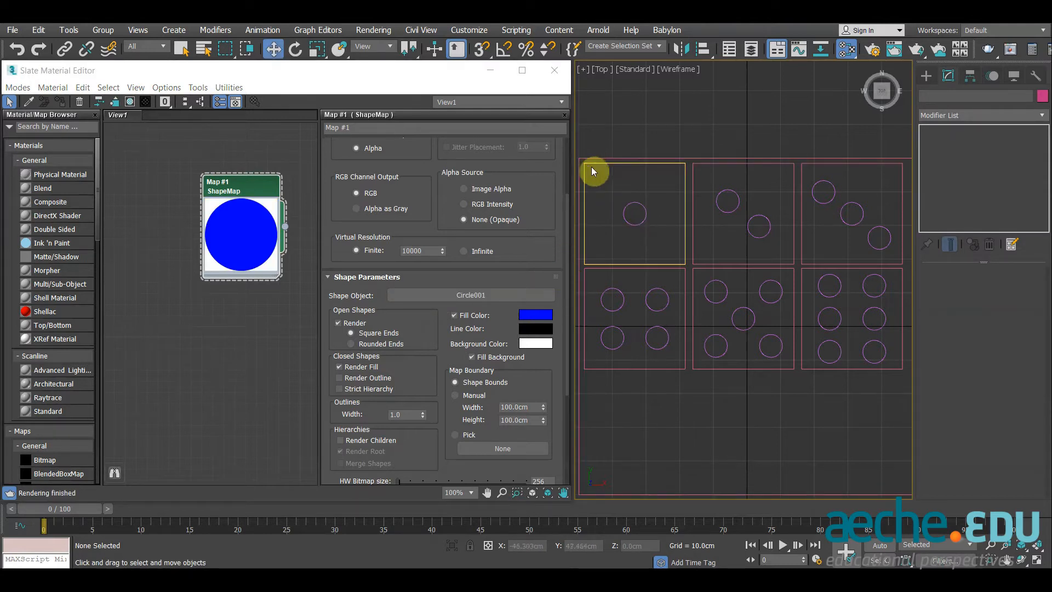
click(462, 435)
click(484, 450)
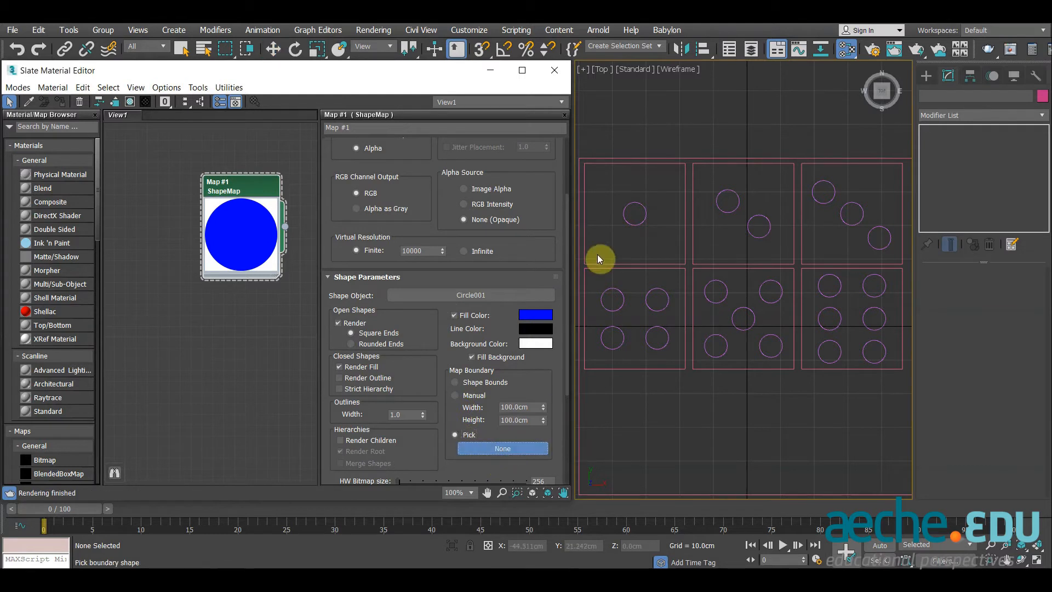
click(625, 264)
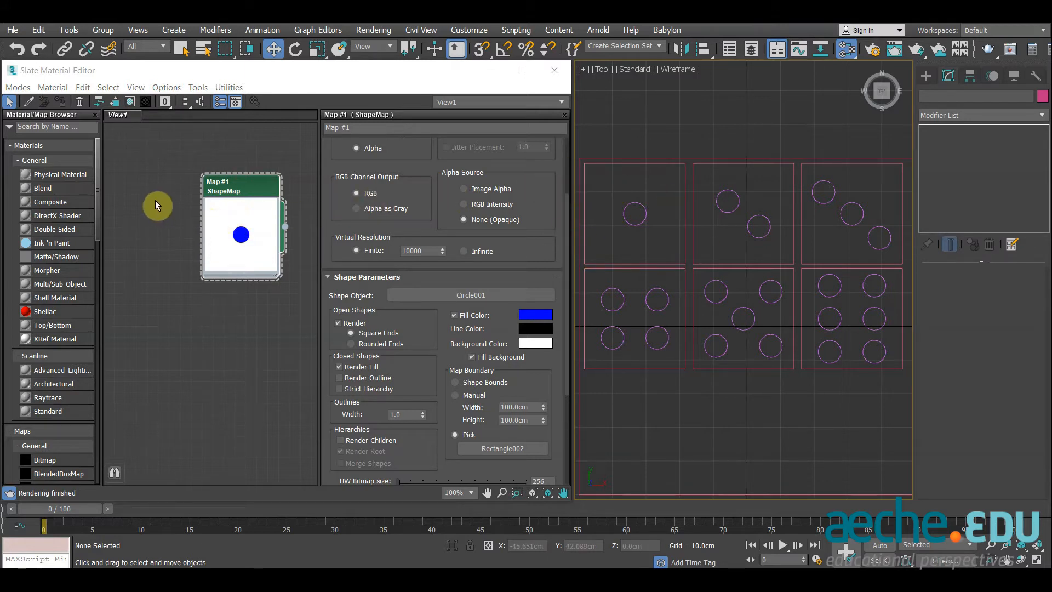
- Add a Bezier Color controller from the Point3 controllers to the material view and place it left of the ShapeMap node
middle_drag(157, 204, 191, 203)
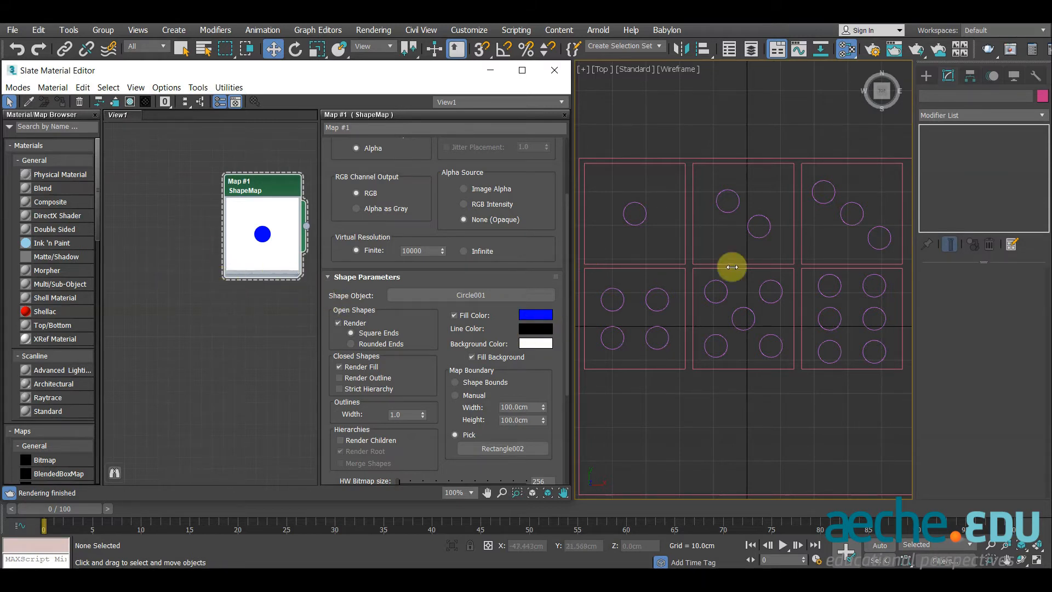
right_click(154, 251)
mouse_move(219, 287)
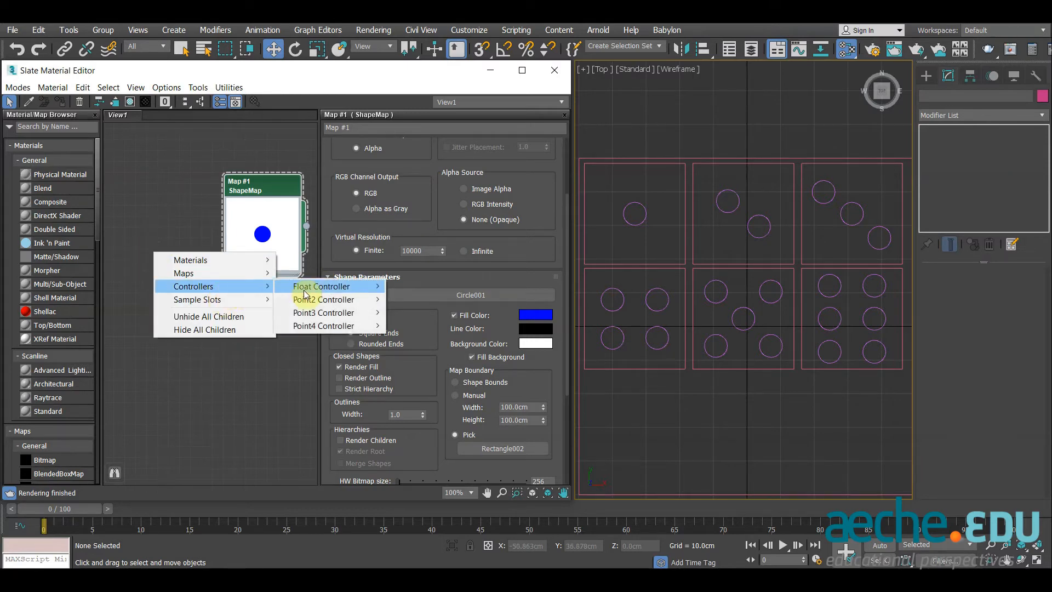
mouse_move(312, 287)
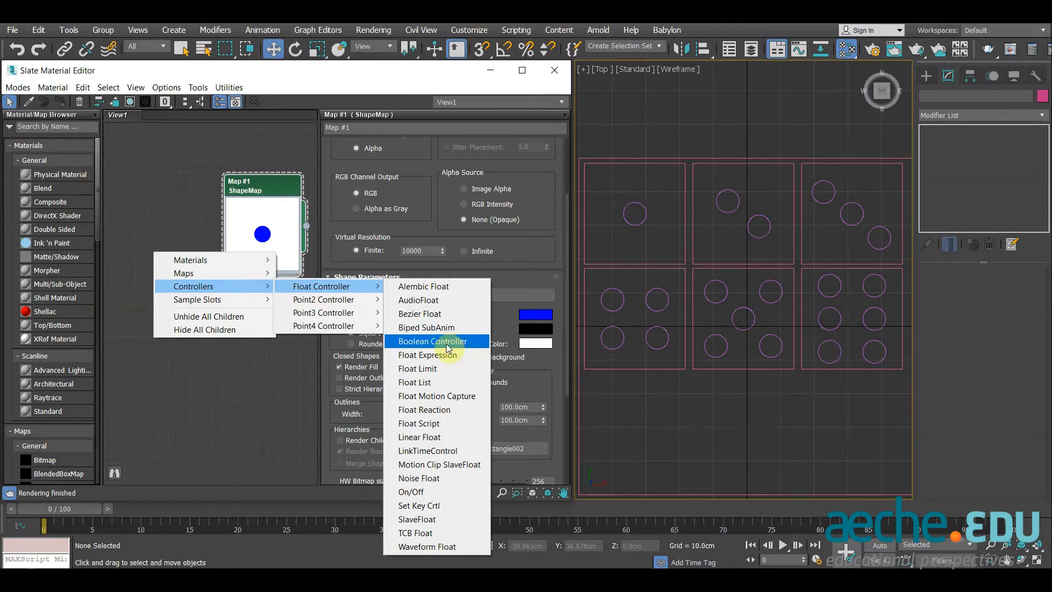
mouse_move(361, 318)
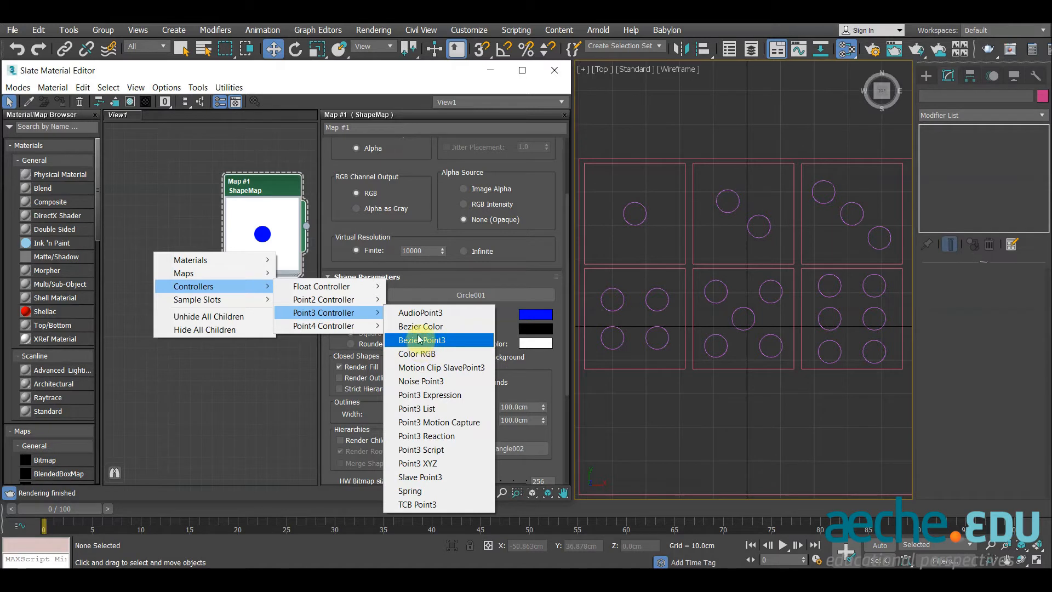
click(420, 326)
click(154, 251)
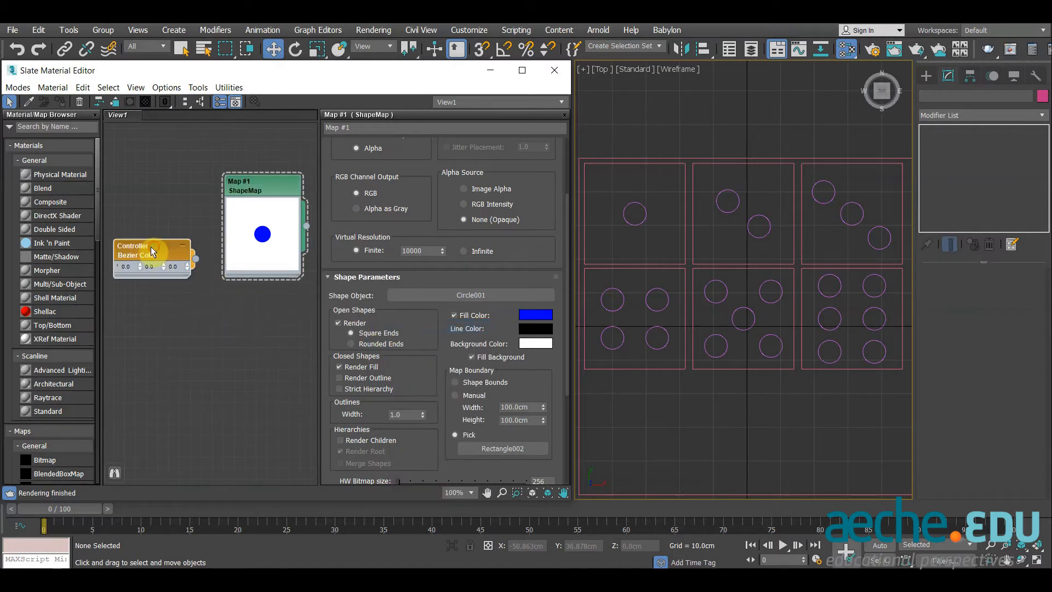
drag(152, 253, 131, 252)
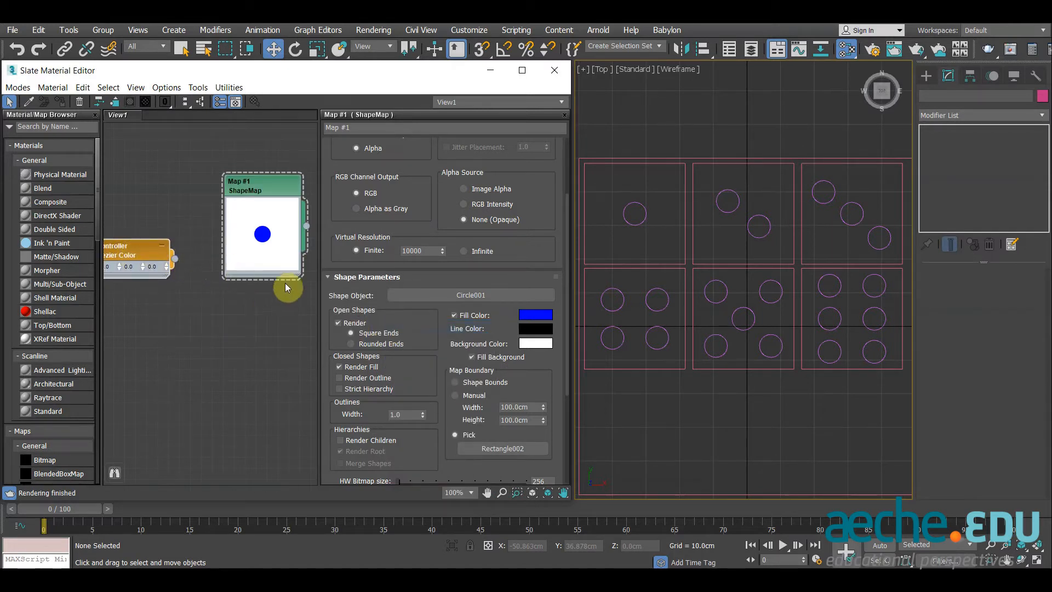
- Show all additional parameters of the ShapeMap node and connect the Bezier Color controller to its FillColor input
right_click(265, 236)
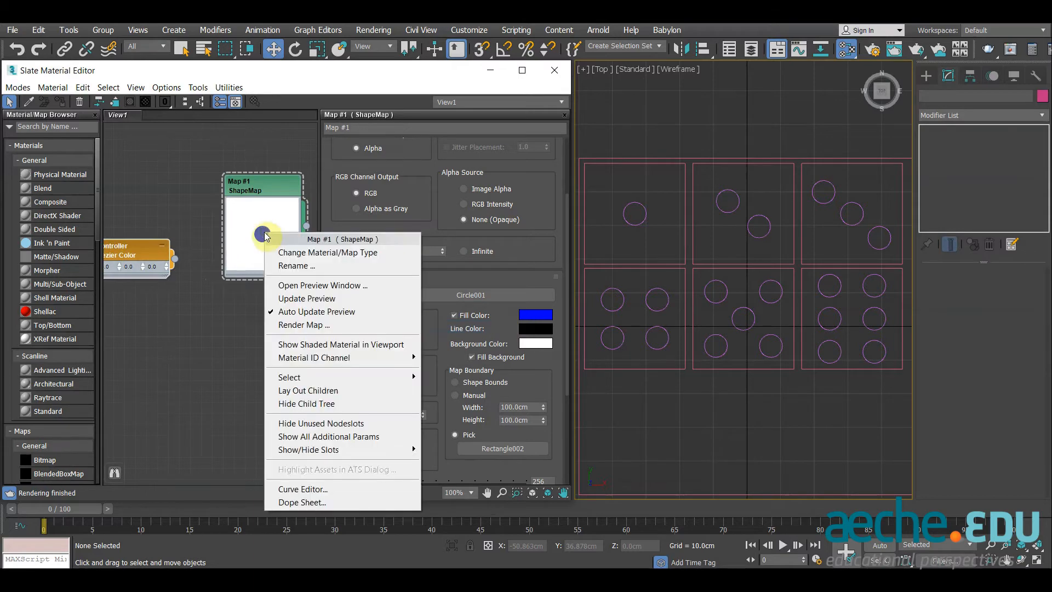
click(323, 436)
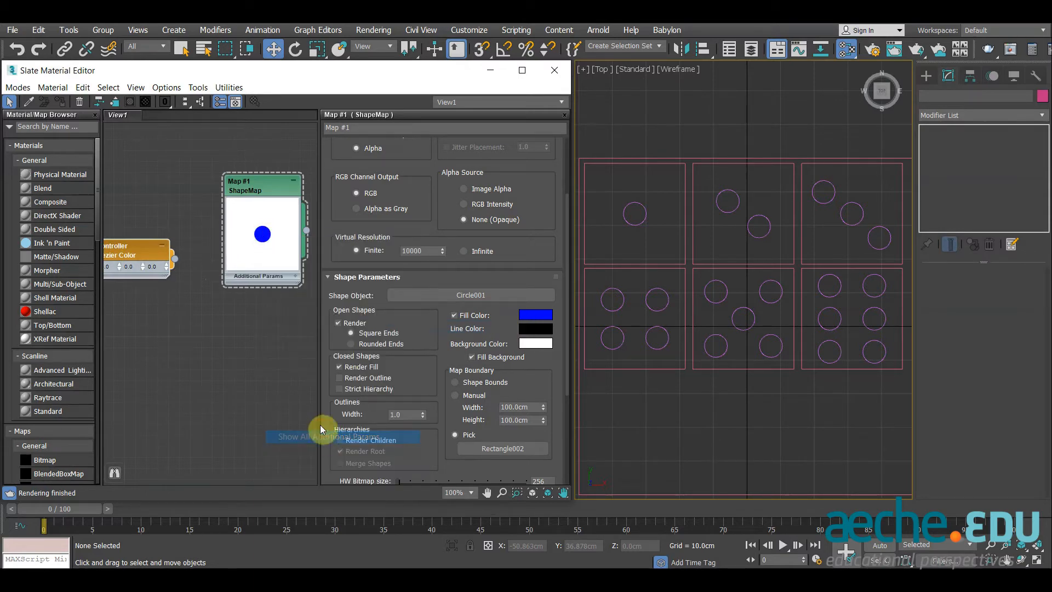
click(296, 276)
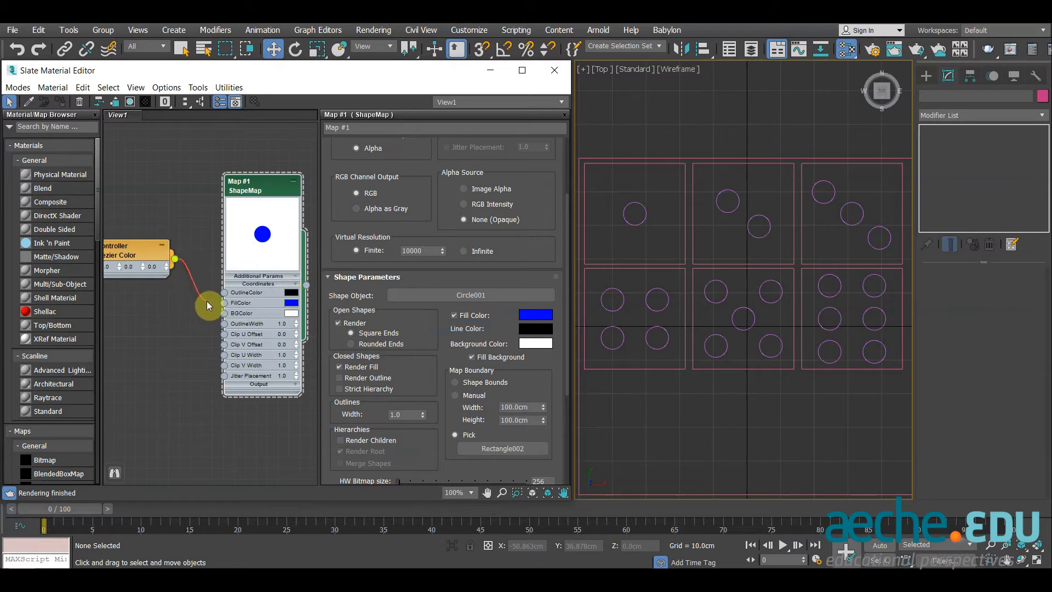
mouse_move(207, 305)
mouse_down()
mouse_move(225, 296)
mouse_move(222, 314)
mouse_move(224, 302)
mouse_up()
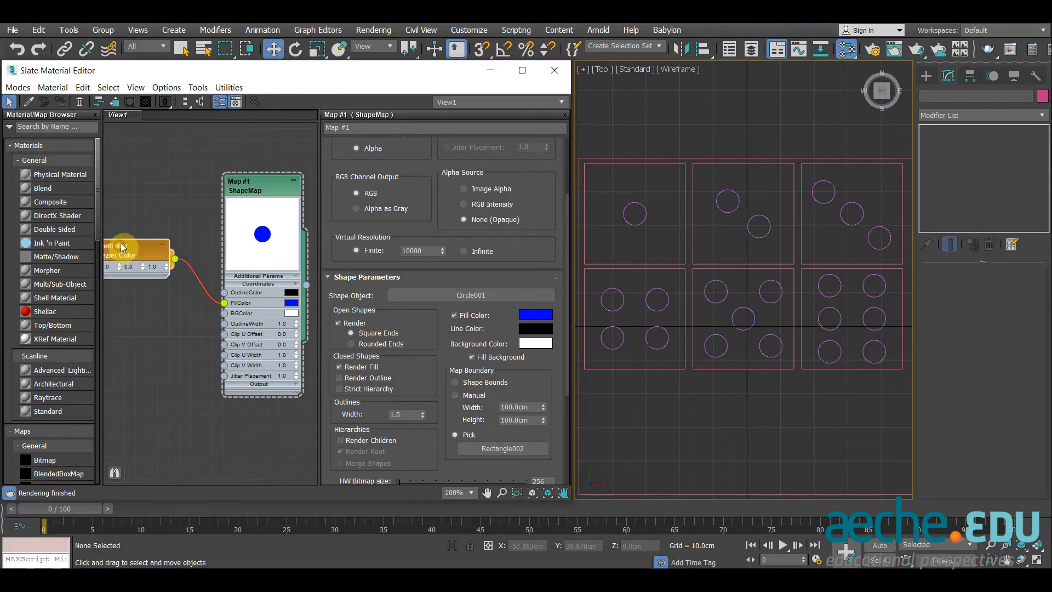
- Rename the Bezier Color controller as Fill Color
middle_drag(122, 247, 144, 245)
right_click(160, 246)
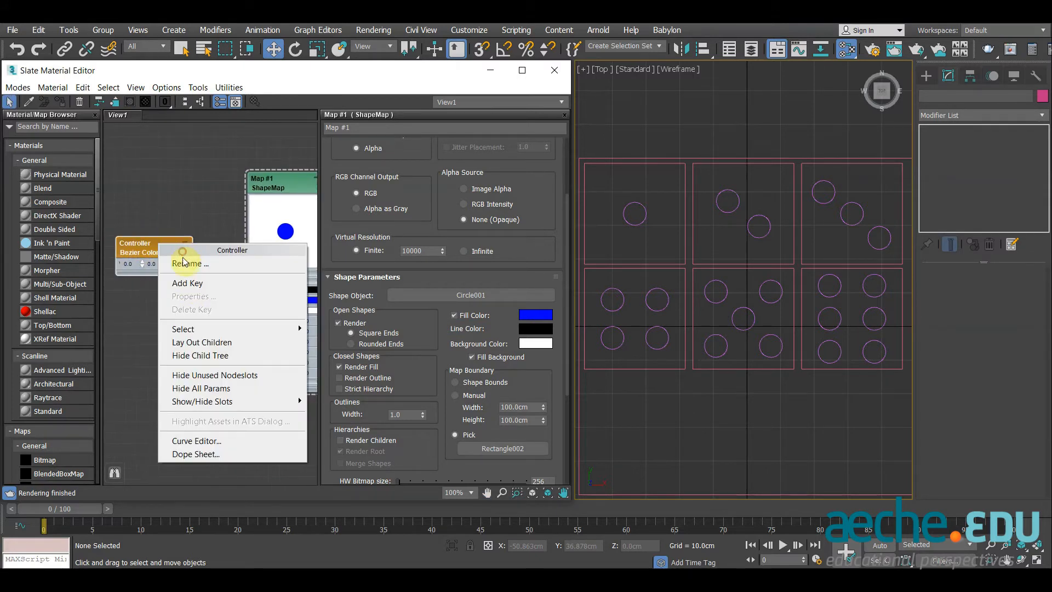
click(186, 264)
text(Fill)
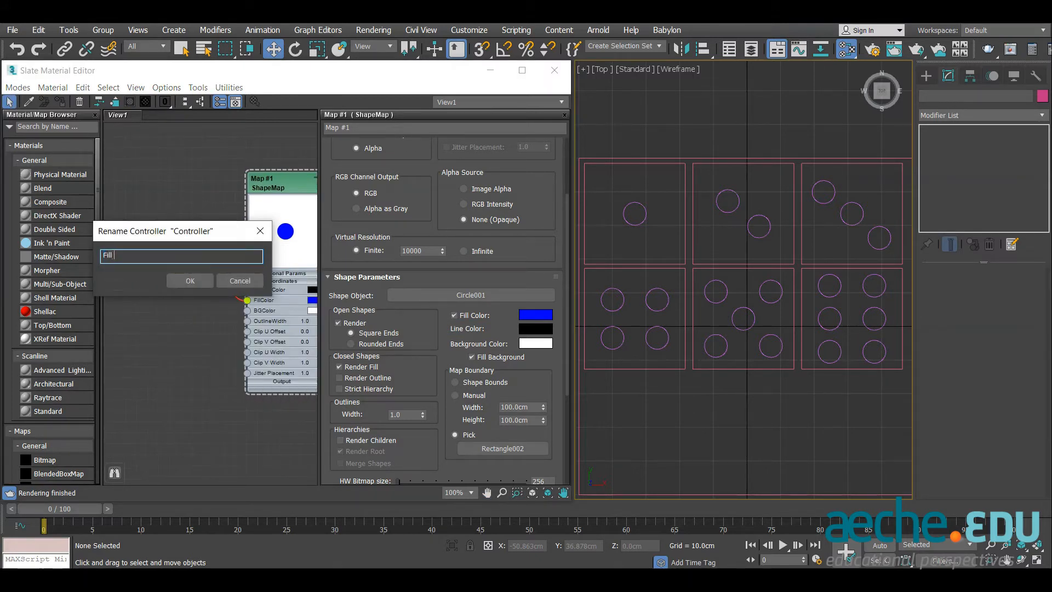
text( Color)
key(Return)
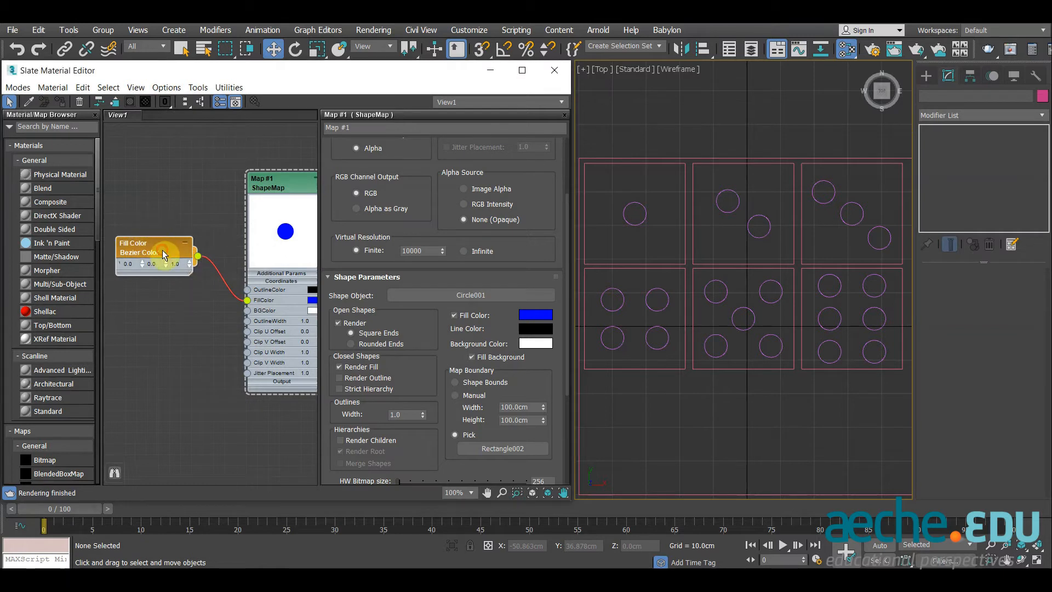
- Duplicate the Fill Color controller below itself as BG Color, with the copy connected to the ShapeMap's BGColor input
shift+drag(138, 243, 140, 304)
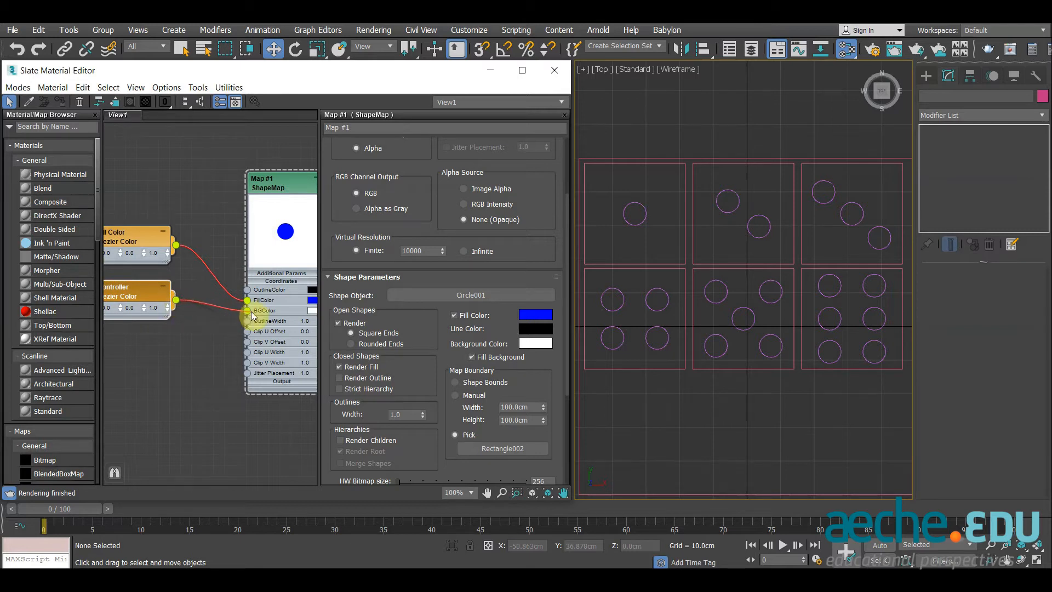
drag(246, 314, 247, 311)
middle_drag(125, 296, 193, 288)
right_click(192, 287)
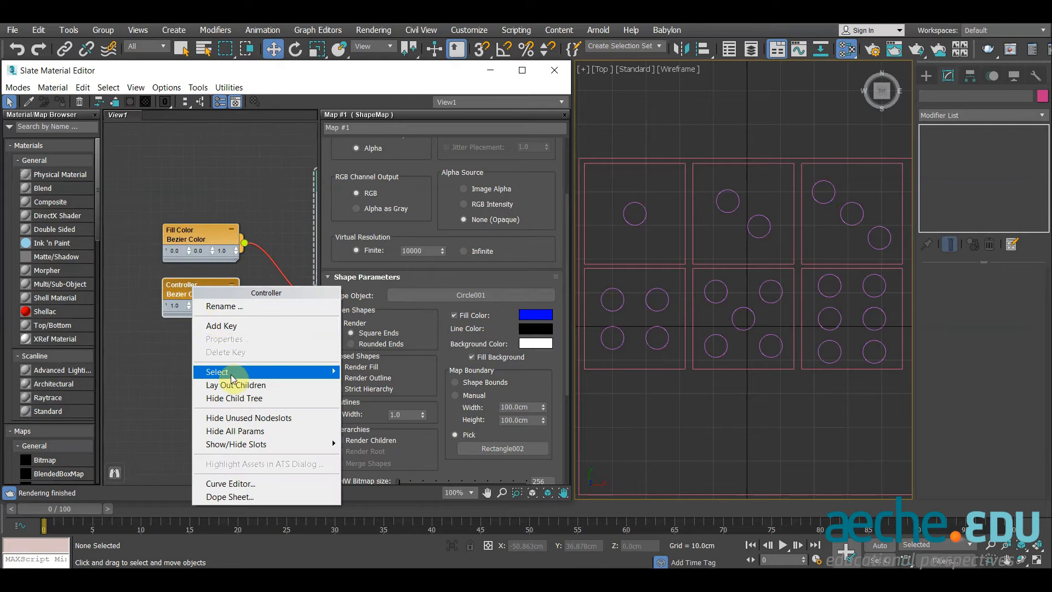
click(224, 307)
text(BG)
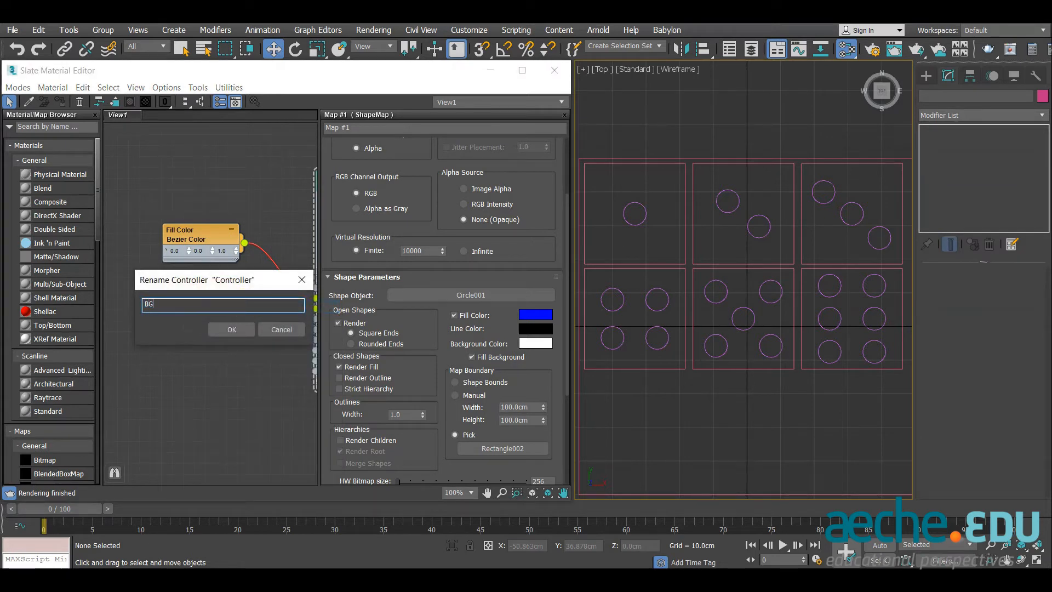
text( Color)
key(Return)
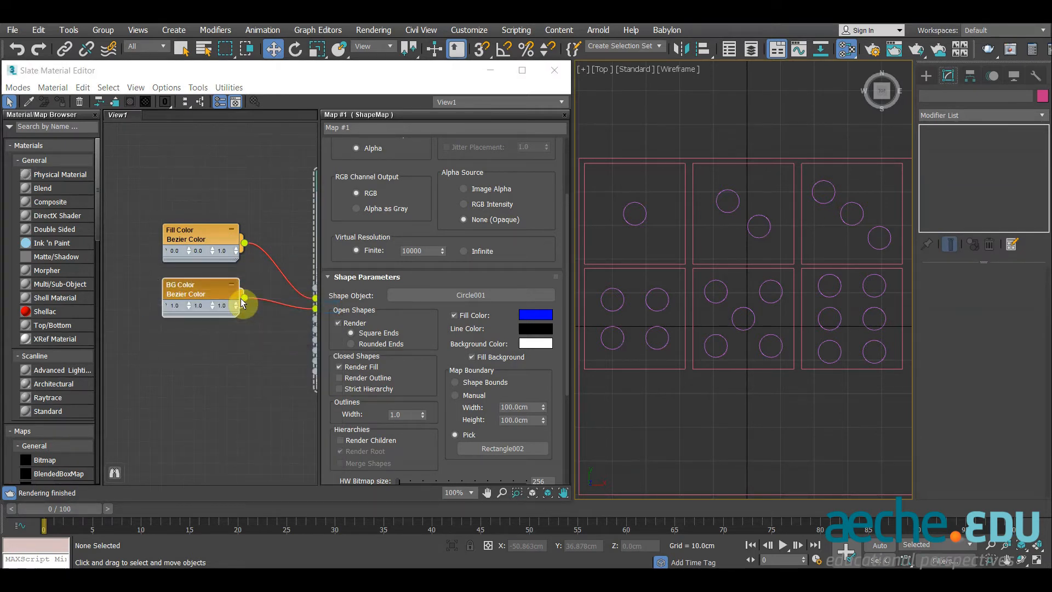
- Collapse the ShapeMap node and its additional parameters, and move the two color controllers up beside it
middle_drag(233, 365, 156, 343)
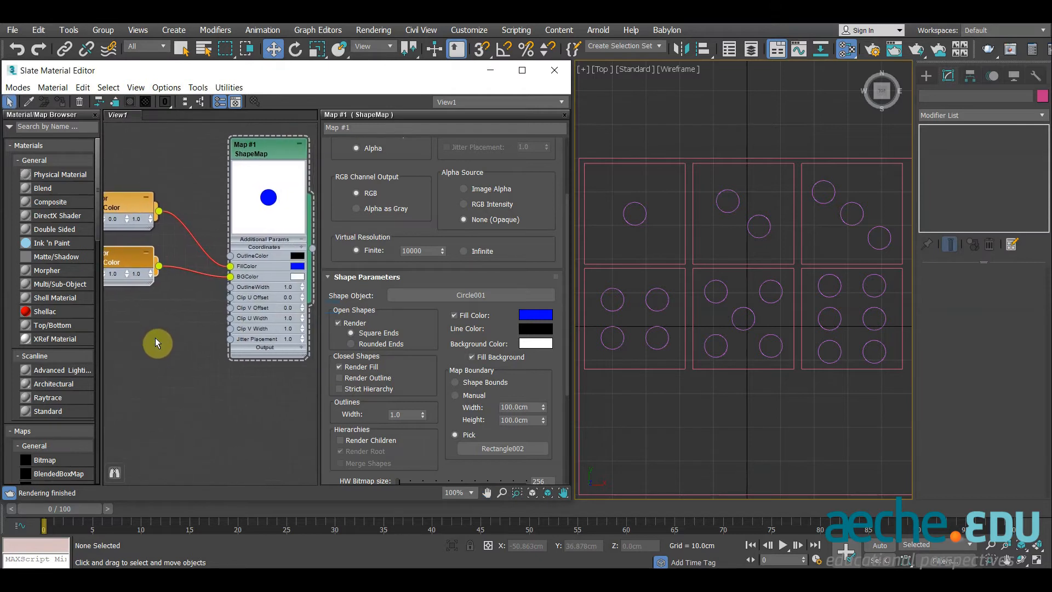
scroll(190, 283, down, 1)
scroll(190, 281, down, 2)
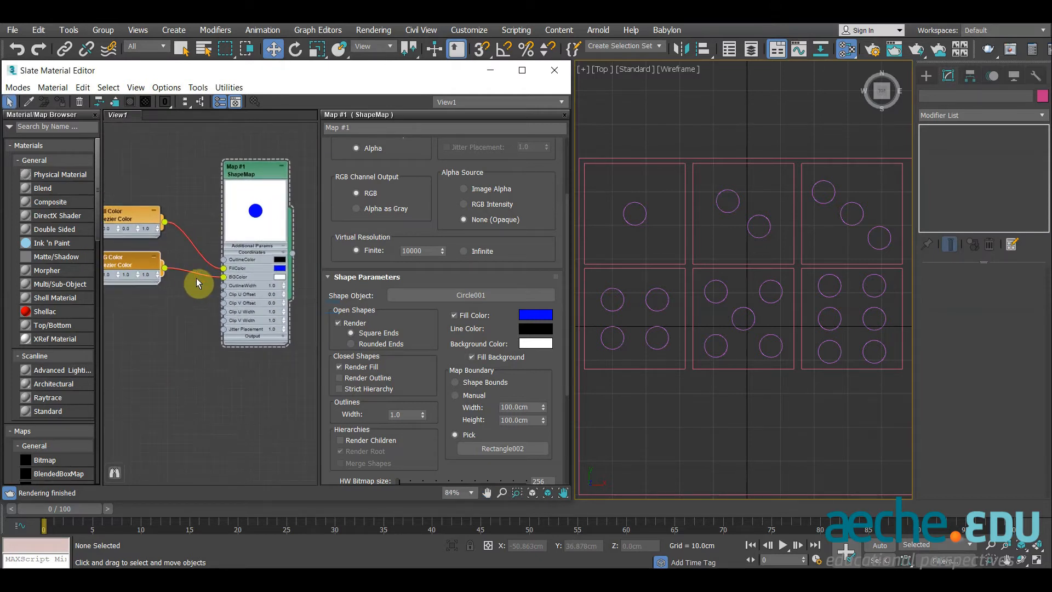
click(284, 248)
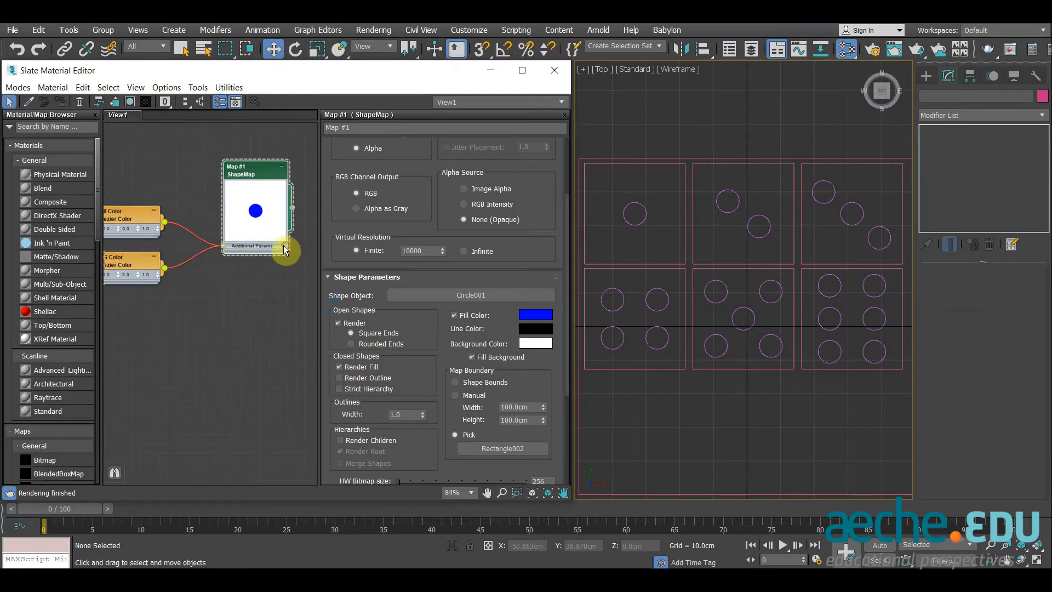
click(282, 171)
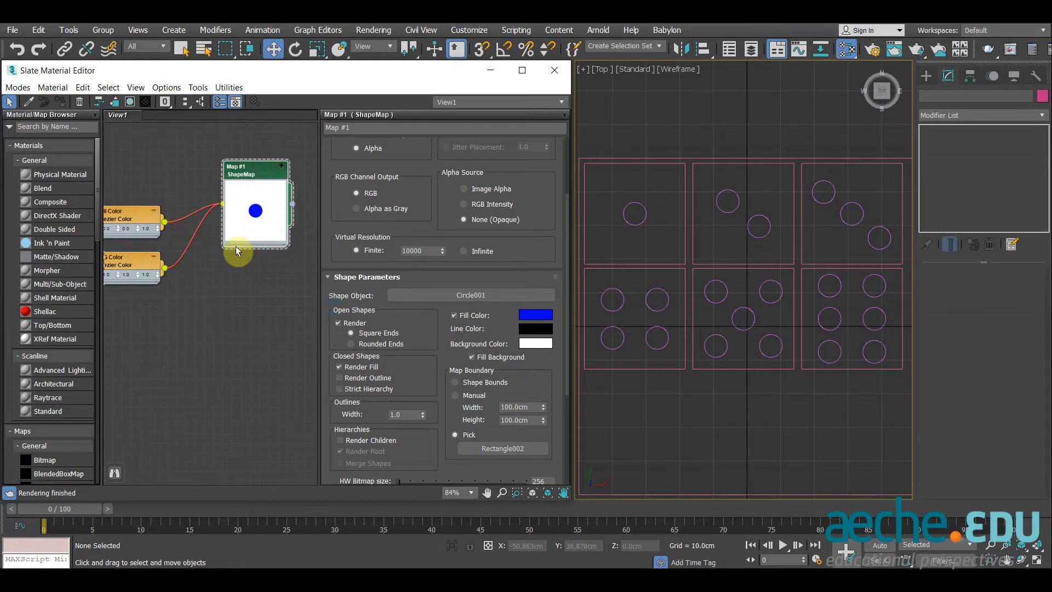
scroll(237, 271, down, 1)
drag(123, 213, 117, 189)
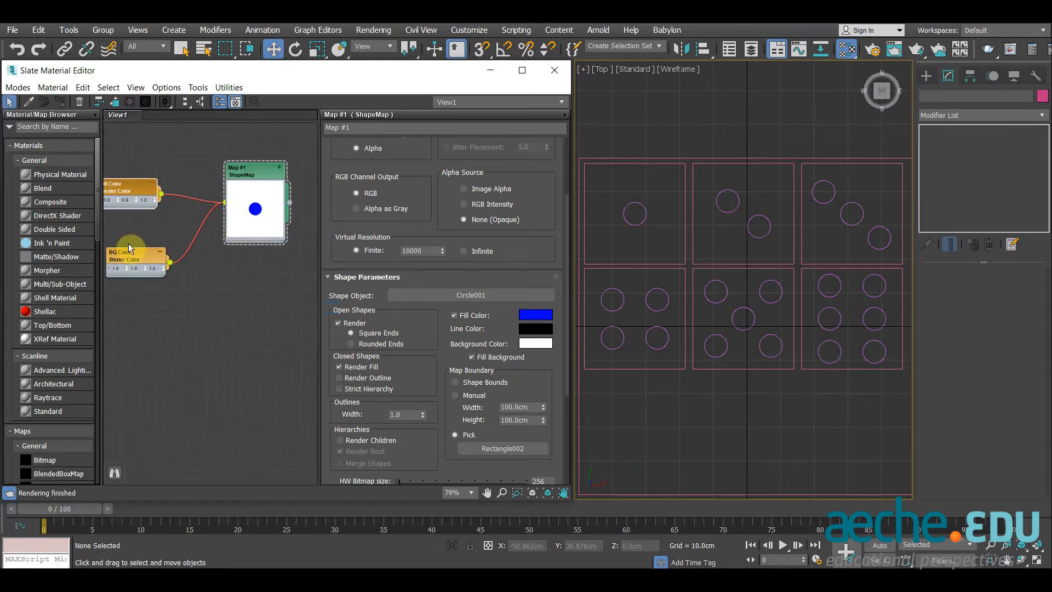
drag(128, 244, 127, 227)
- Duplicate the ShapeMap node below the original and assign the copy the two-circle spline, with its surrounding square as map boundary
click(264, 179)
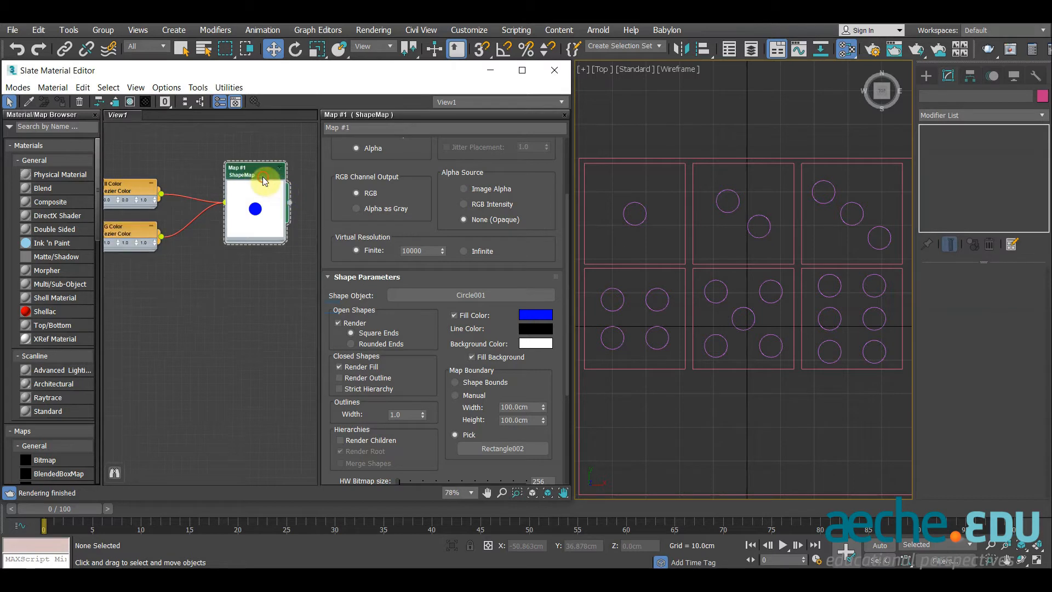
shift+drag(257, 169, 255, 277)
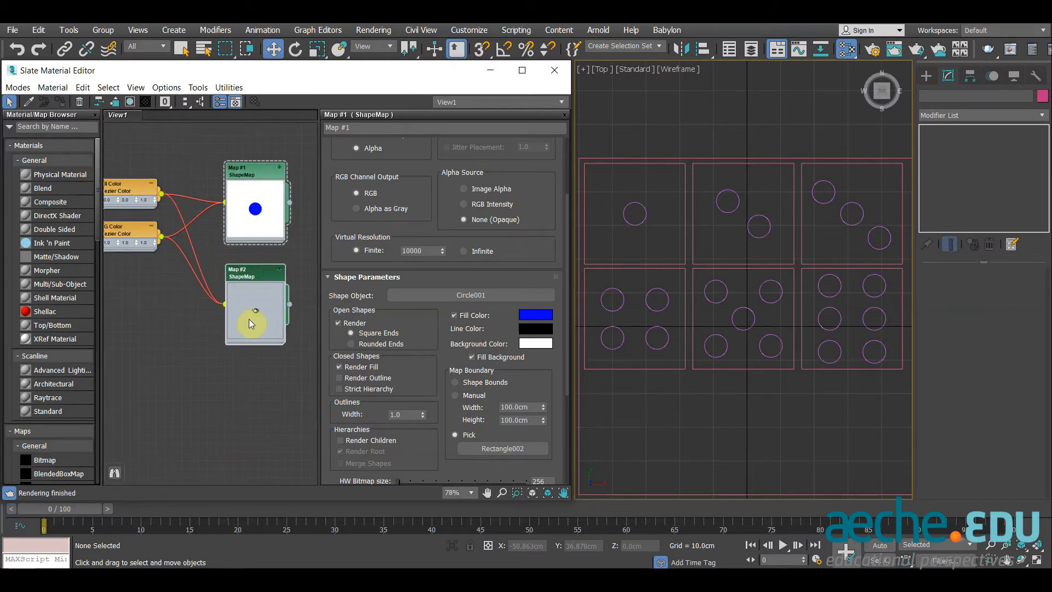
double_click(251, 278)
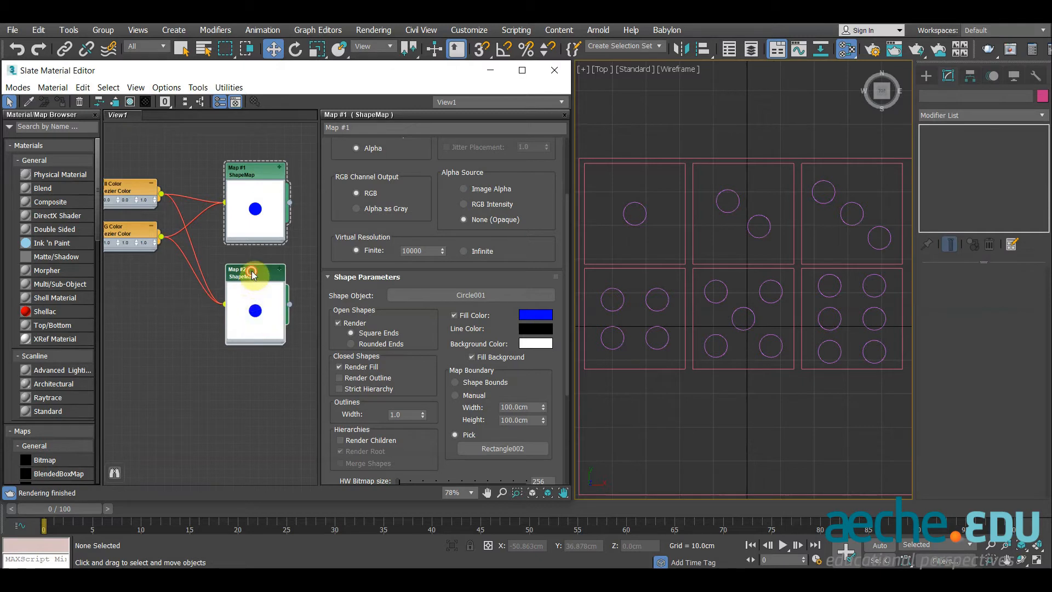
click(432, 294)
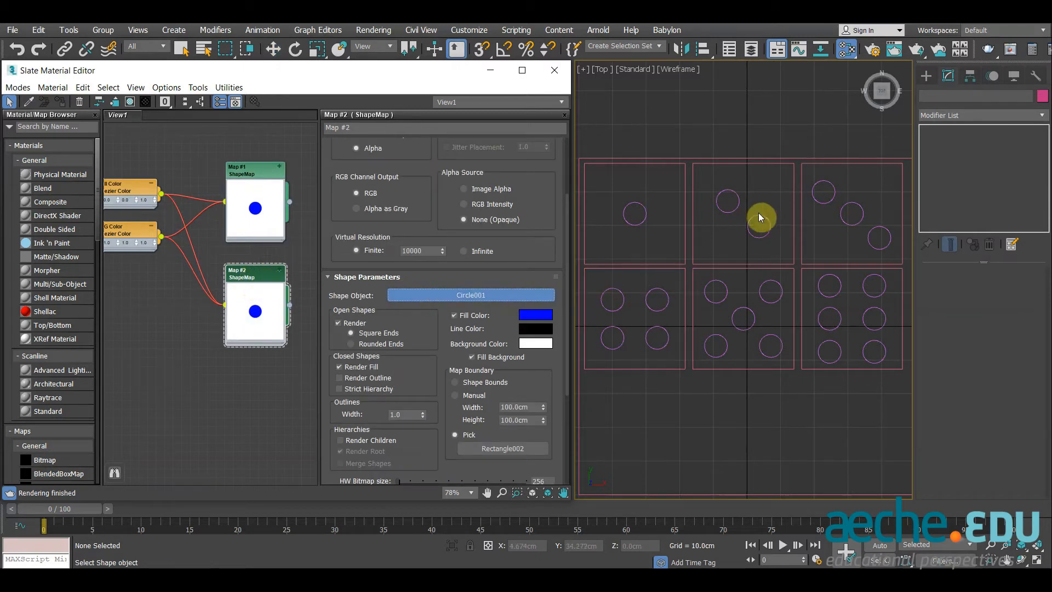
click(755, 226)
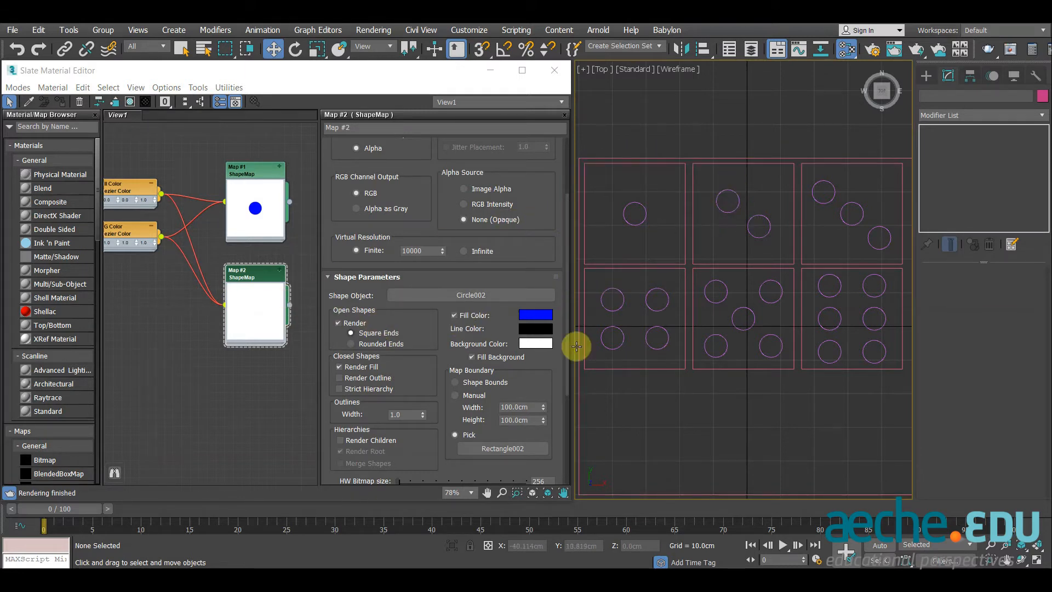
click(510, 448)
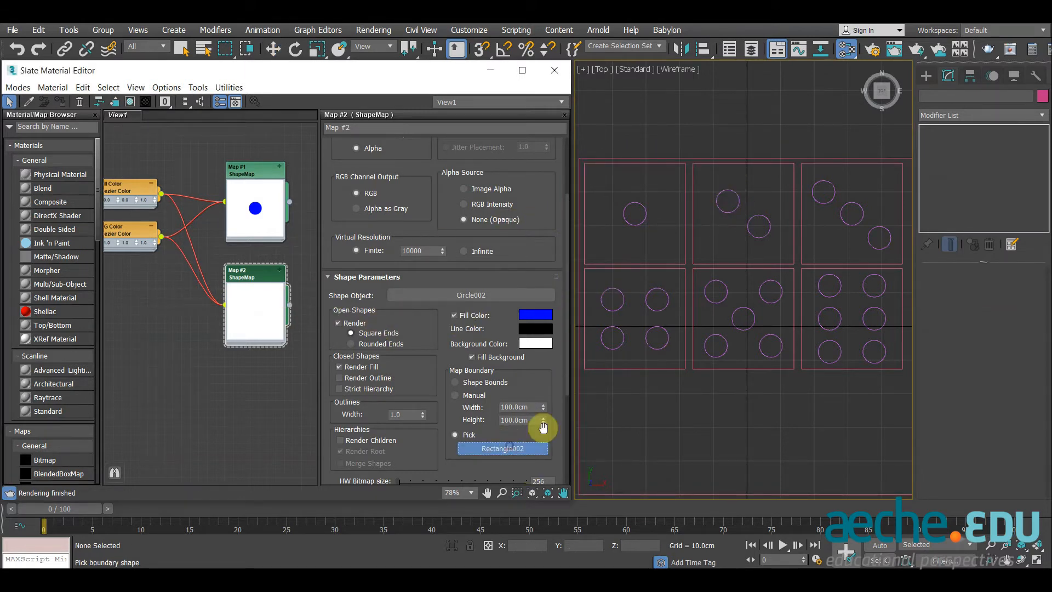
click(789, 170)
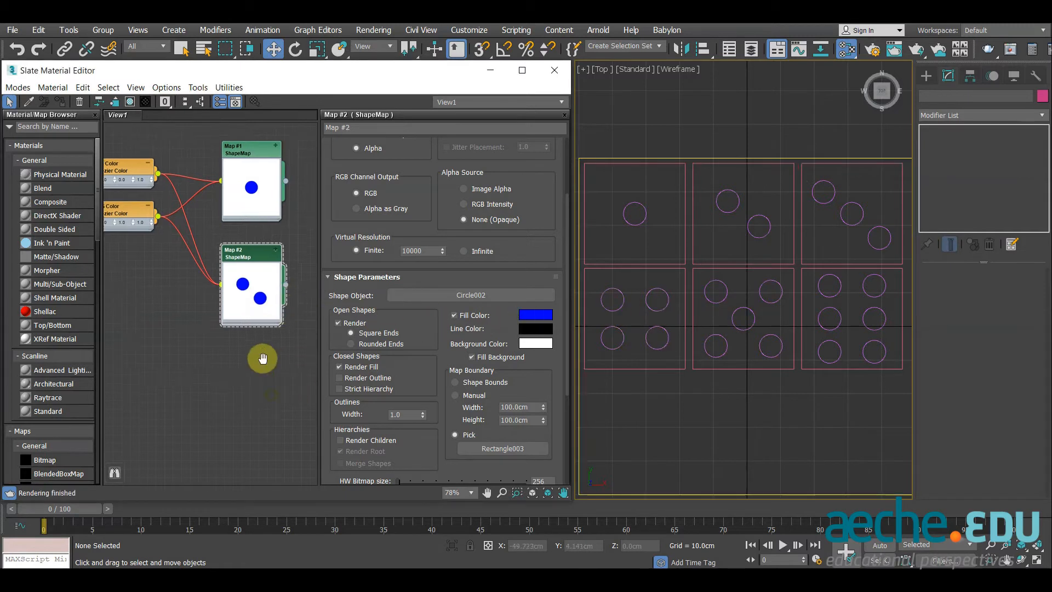
- Shrink the previews of both ShapeMap nodes and duplicate the two-pip node directly below in a compact stack
middle_drag(263, 359, 254, 346)
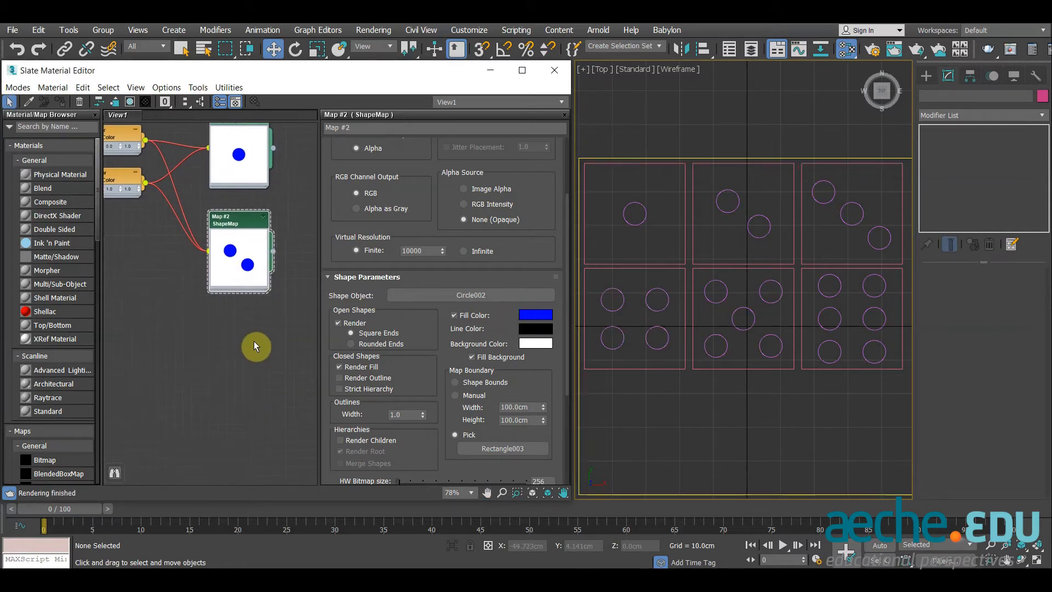
click(263, 217)
click(263, 217)
double_click(250, 252)
middle_drag(263, 192, 279, 270)
double_click(253, 240)
mouse_move(267, 278)
mouse_down()
mouse_move(270, 208)
mouse_move(265, 245)
mouse_up()
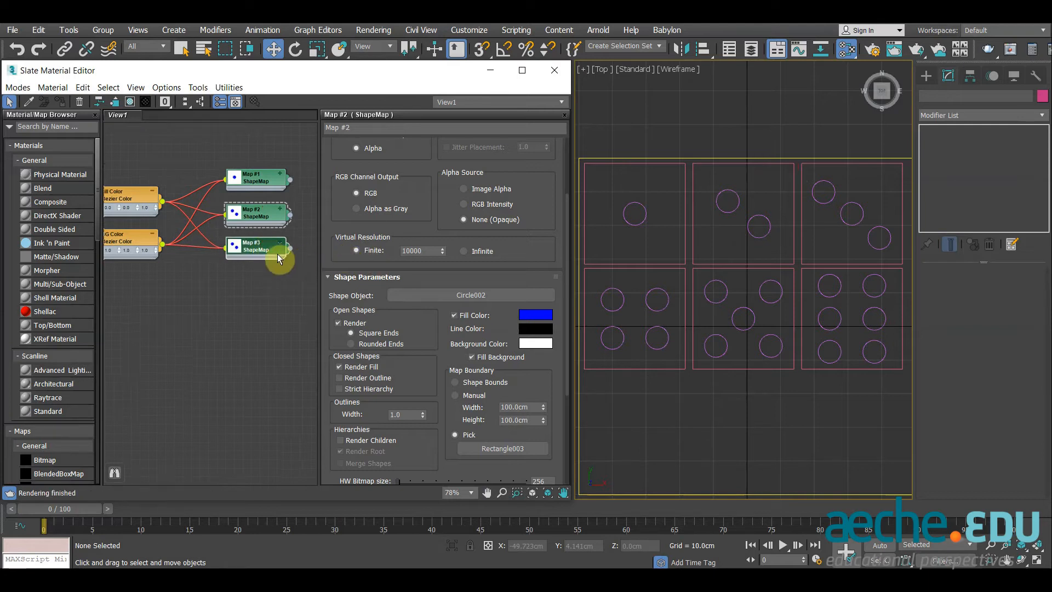
- Assign the third ShapeMap node the three-circle spline, with its surrounding square as map boundary
click(266, 245)
click(441, 294)
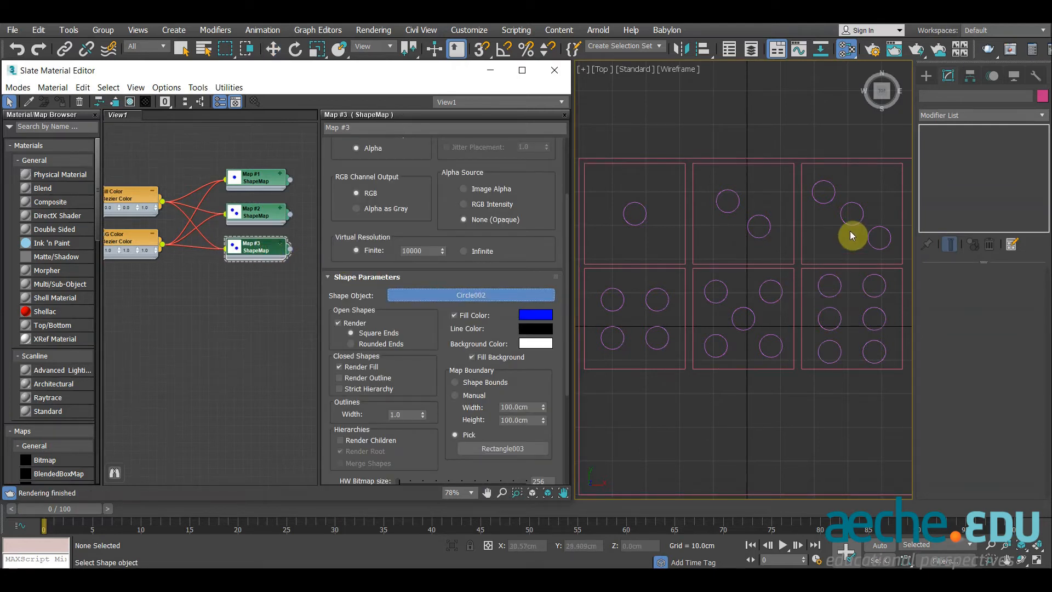
click(601, 300)
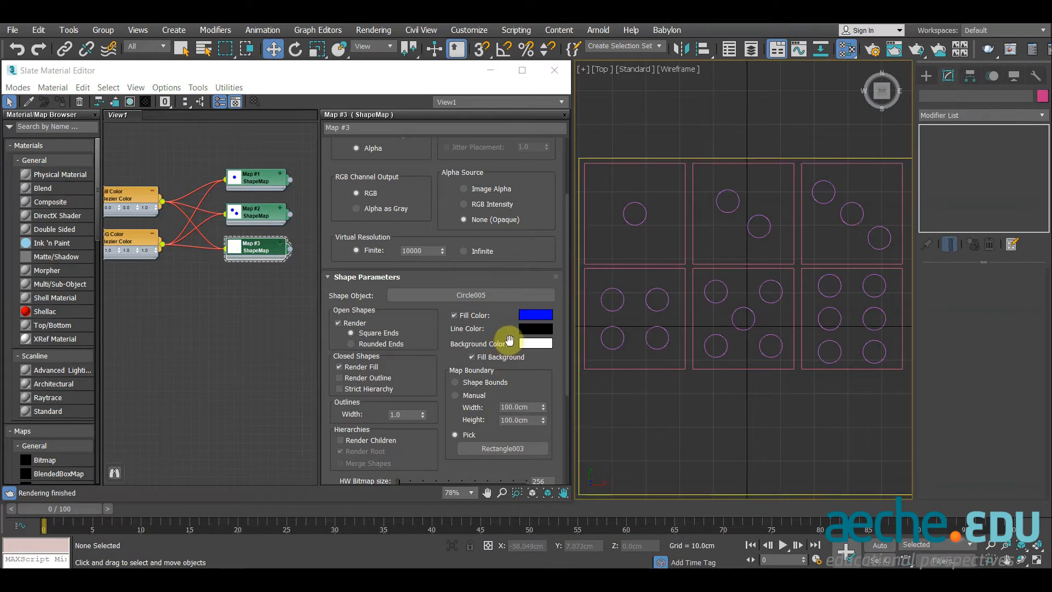
click(817, 164)
- Duplicate the three-pip ShapeMap node directly below and assign the copy the four-circle spline, with its surrounding square as map boundary
middle_drag(286, 268, 282, 231)
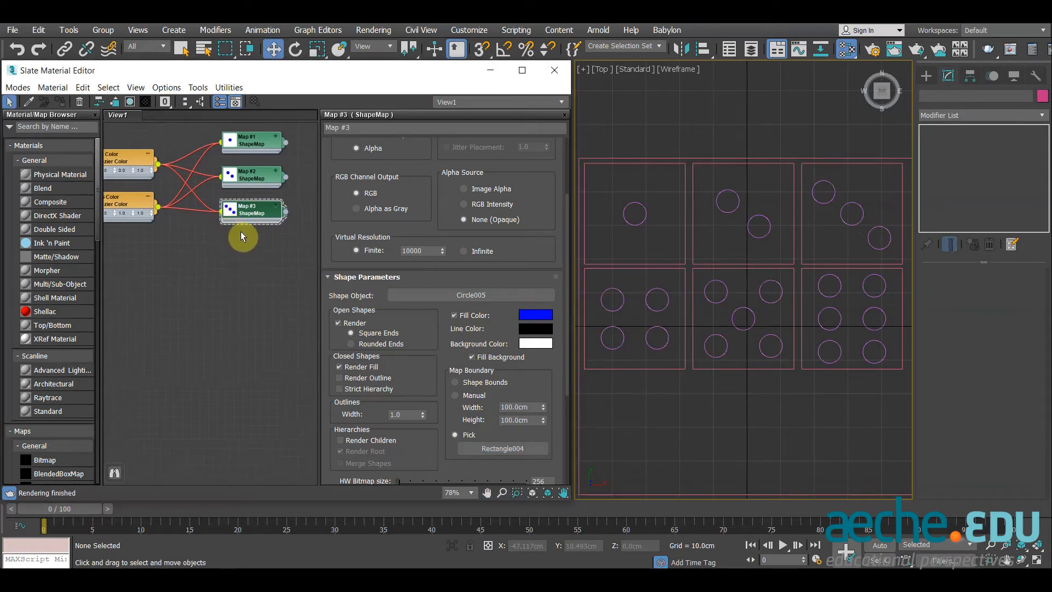
shift+drag(253, 218, 253, 251)
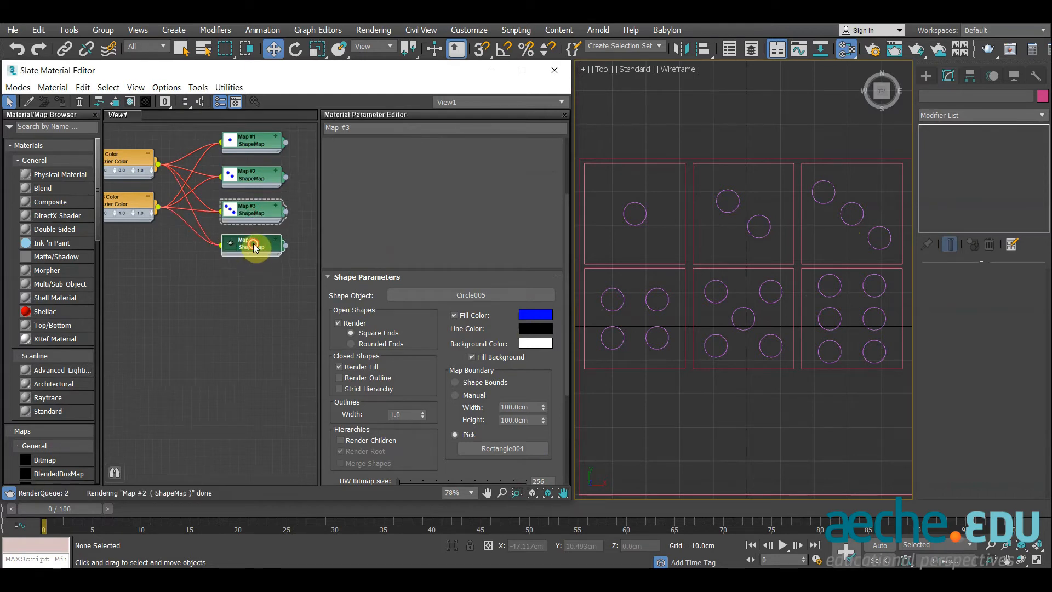
click(470, 296)
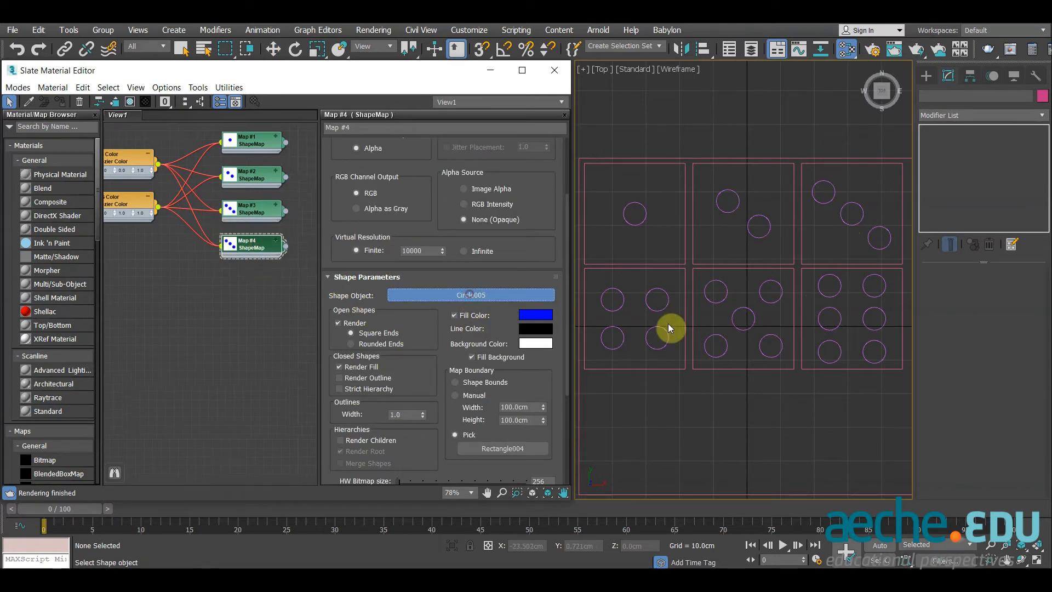
click(623, 301)
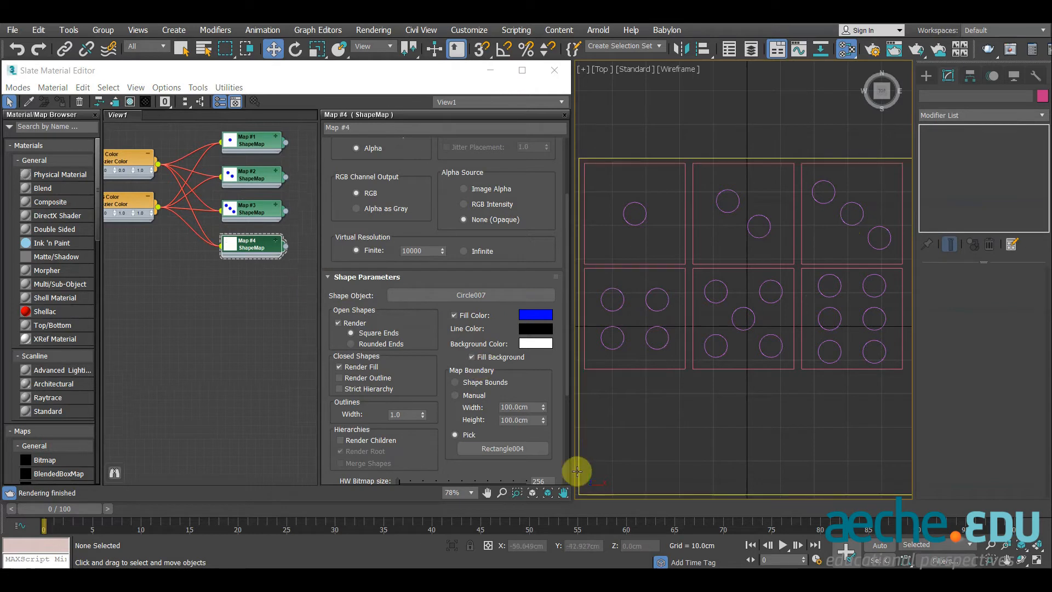
click(503, 448)
click(633, 367)
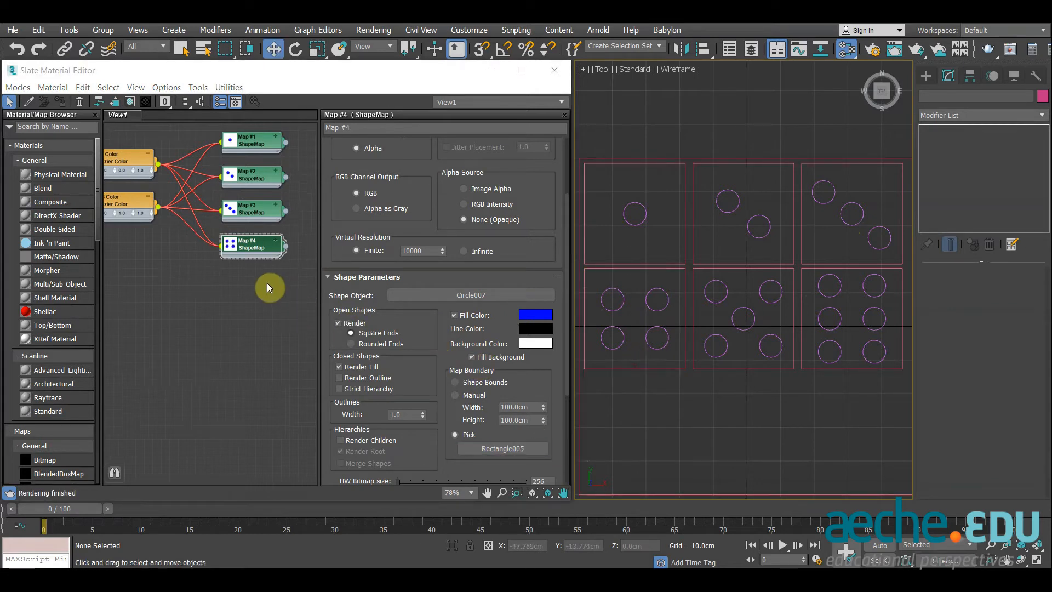
- Duplicate the four-pip ShapeMap node directly below and assign the copy the five-circle spline, with its surrounding square as map boundary
shift+drag(258, 248, 258, 282)
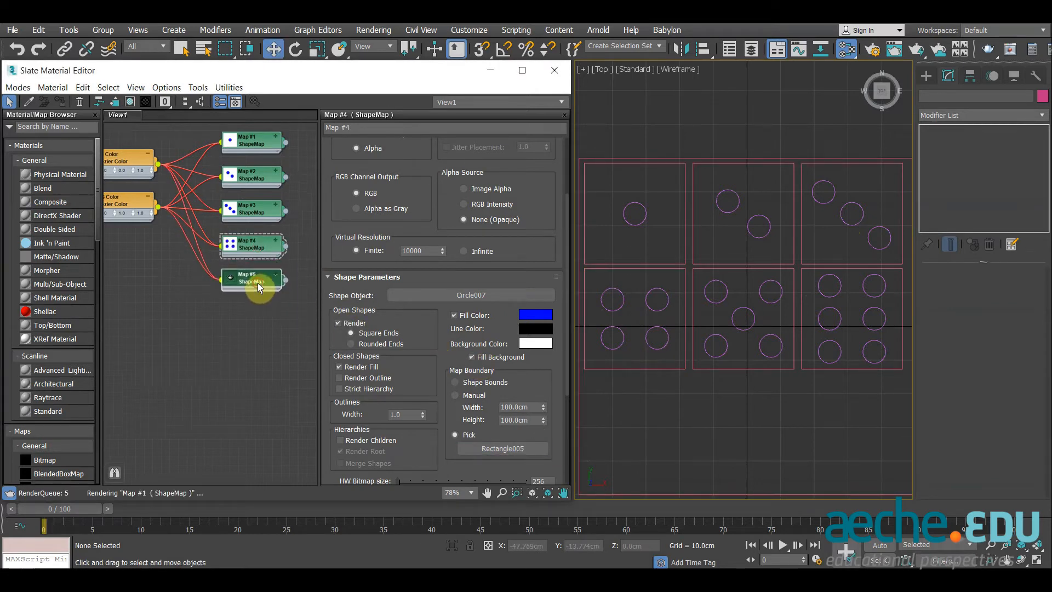
double_click(257, 280)
click(471, 295)
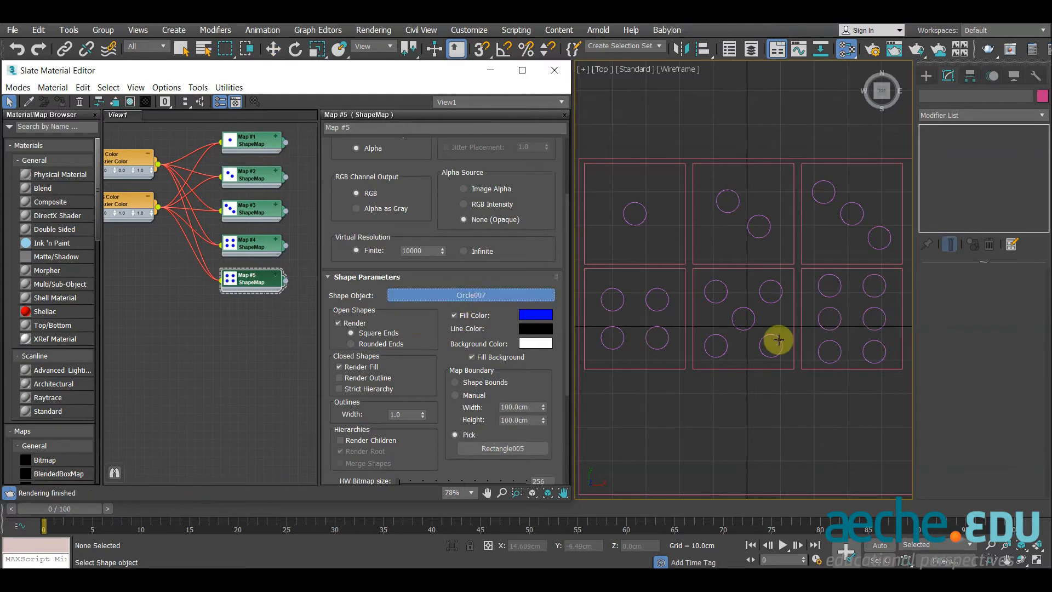
click(748, 326)
click(503, 448)
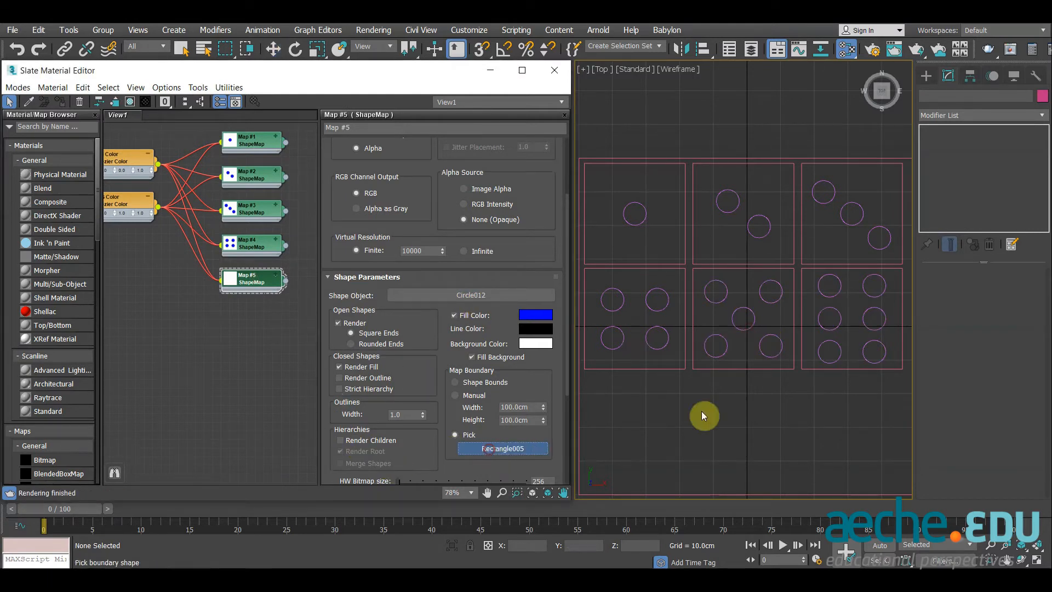
click(773, 353)
middle_drag(240, 334, 234, 326)
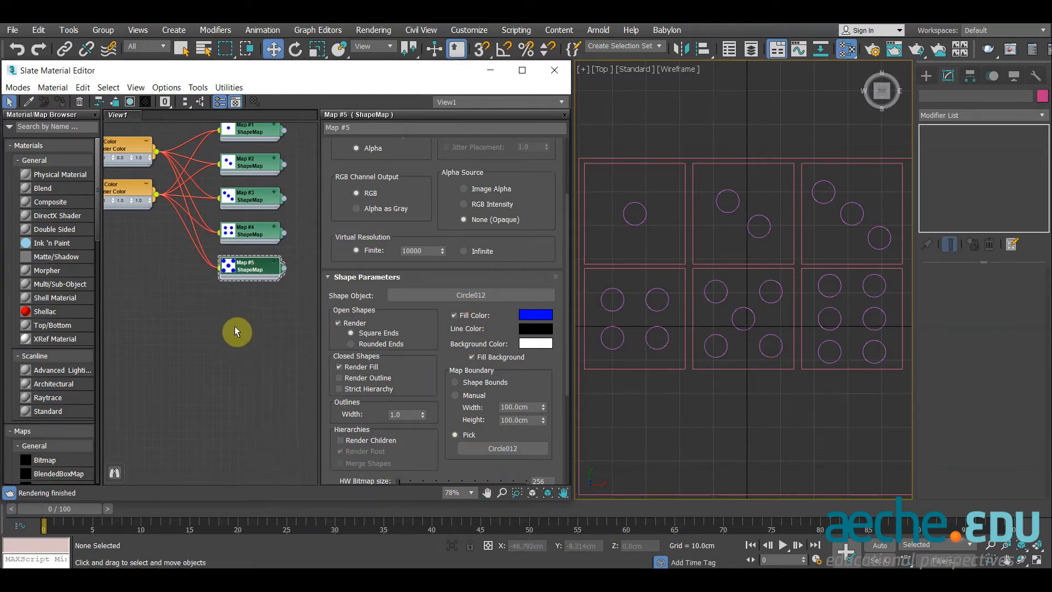
click(502, 448)
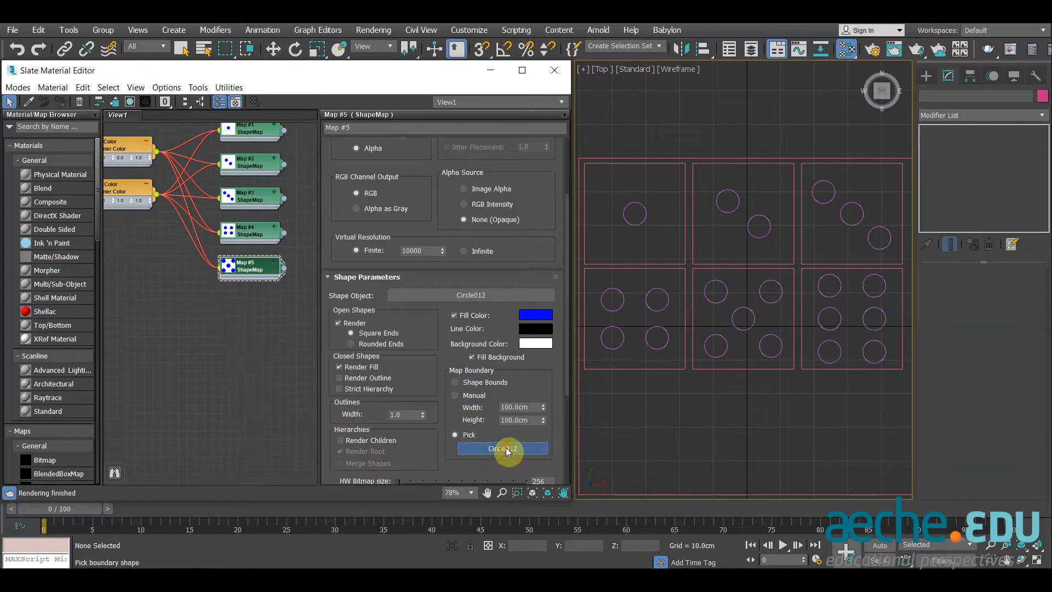
click(732, 368)
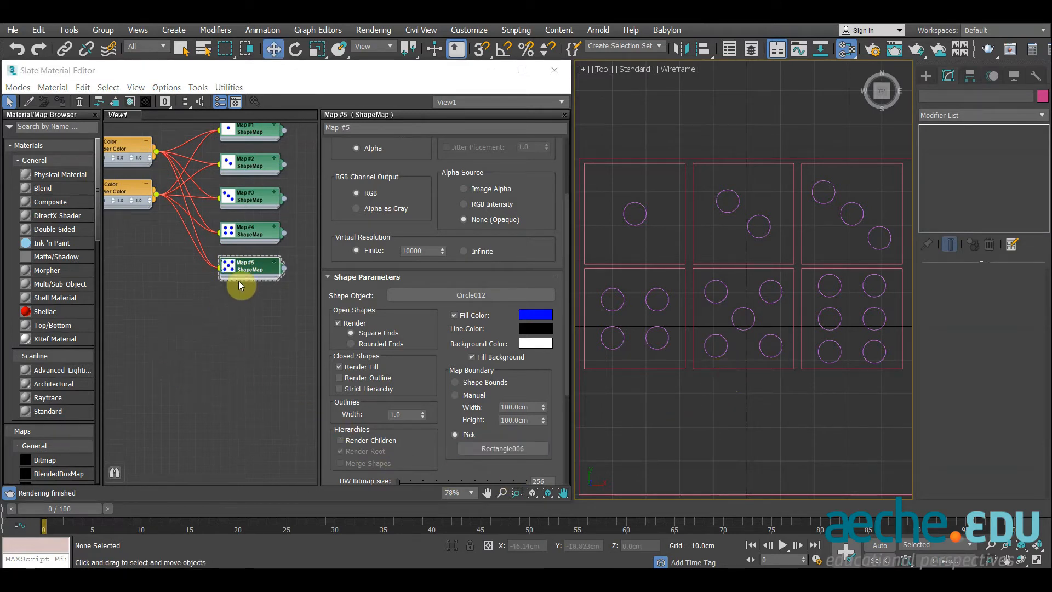
- Duplicate the five-pip ShapeMap node below and assign the copy the six-circle spline, with its surrounding square as map boundary
shift+drag(261, 261, 254, 309)
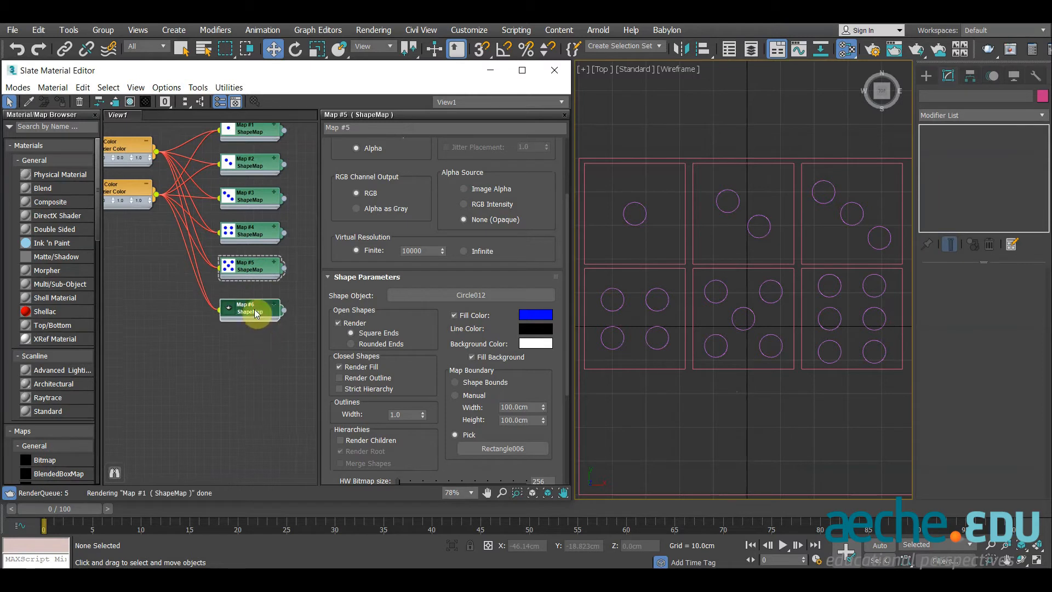
double_click(255, 308)
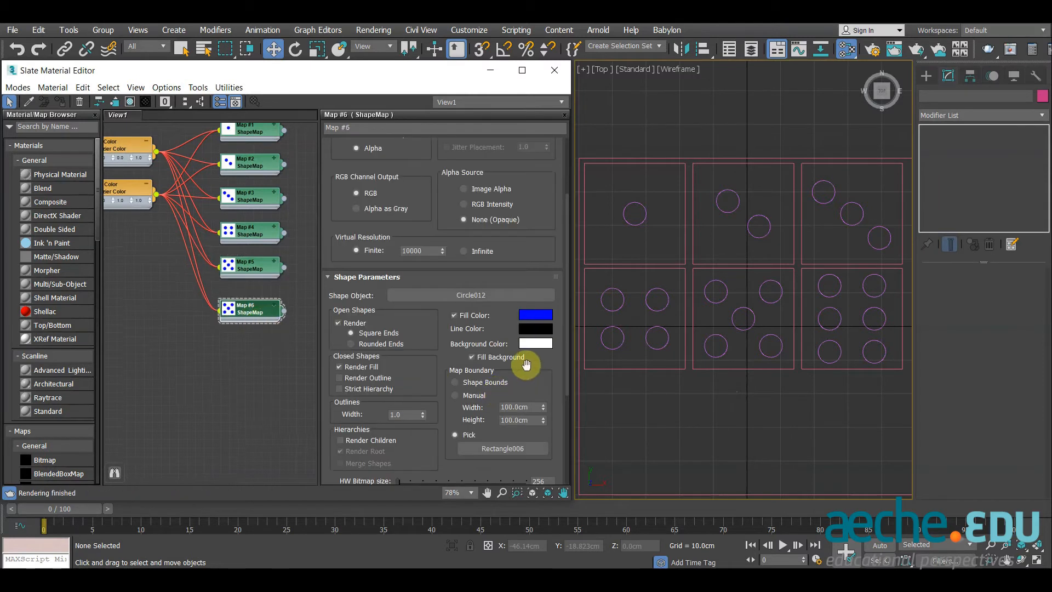
click(488, 296)
click(840, 327)
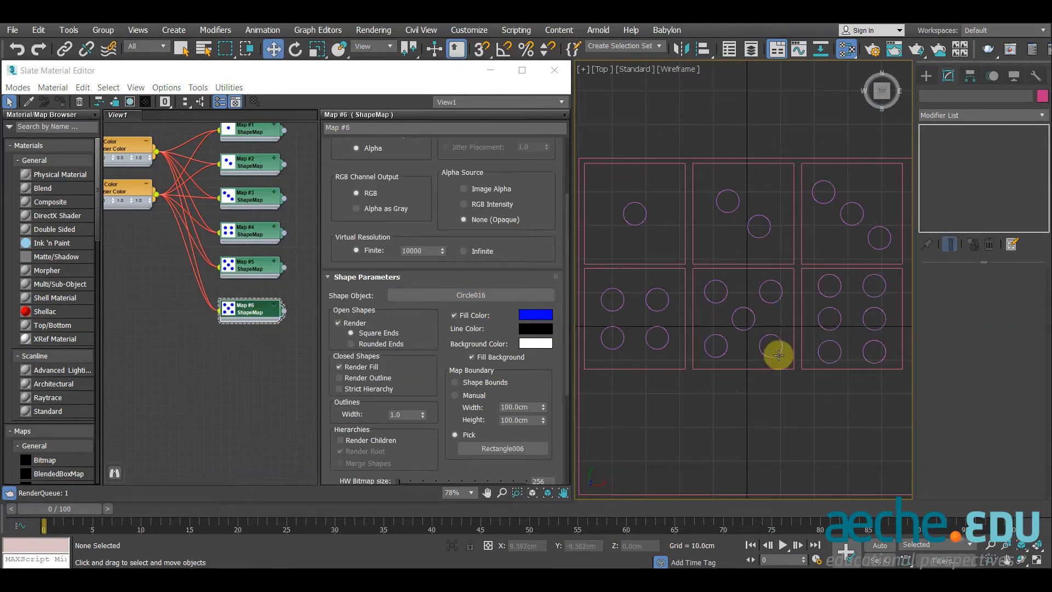
click(532, 448)
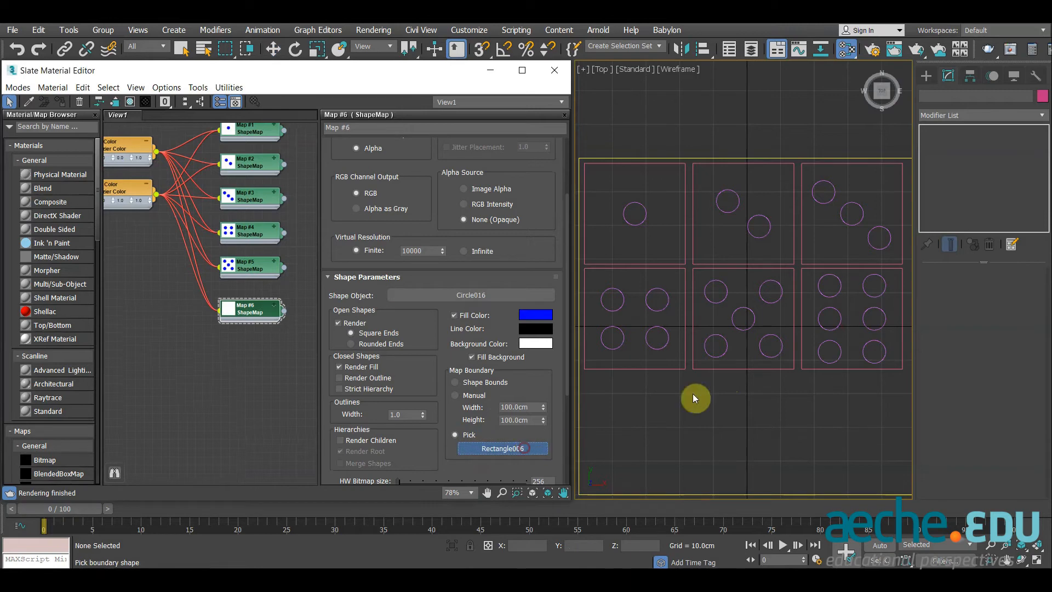
click(805, 367)
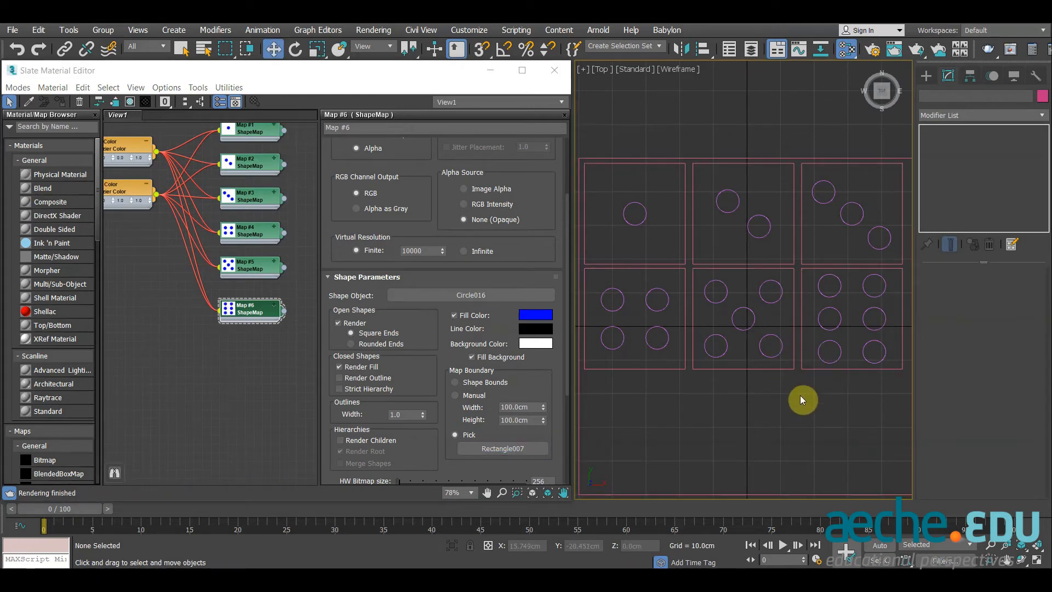
right_click(800, 395)
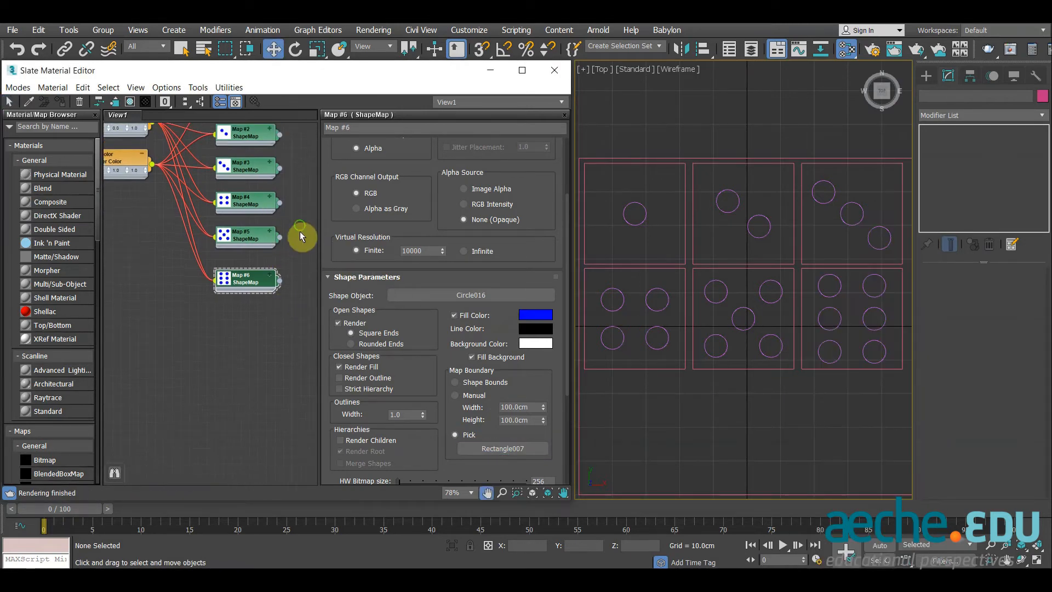
- Switch to Photos to examine the arrangement of die faces in Zar_Diffuse.jpg, and return to the Slate Material Editor
scroll(300, 231, up, 3)
middle_drag(274, 295, 198, 292)
scroll(198, 291, down, 2)
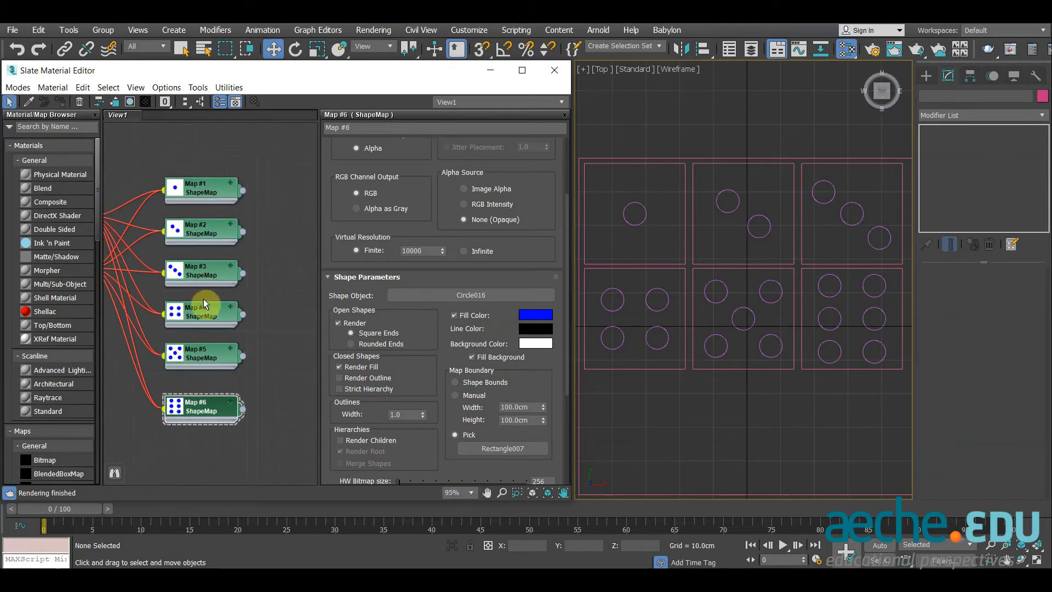
click(423, 579)
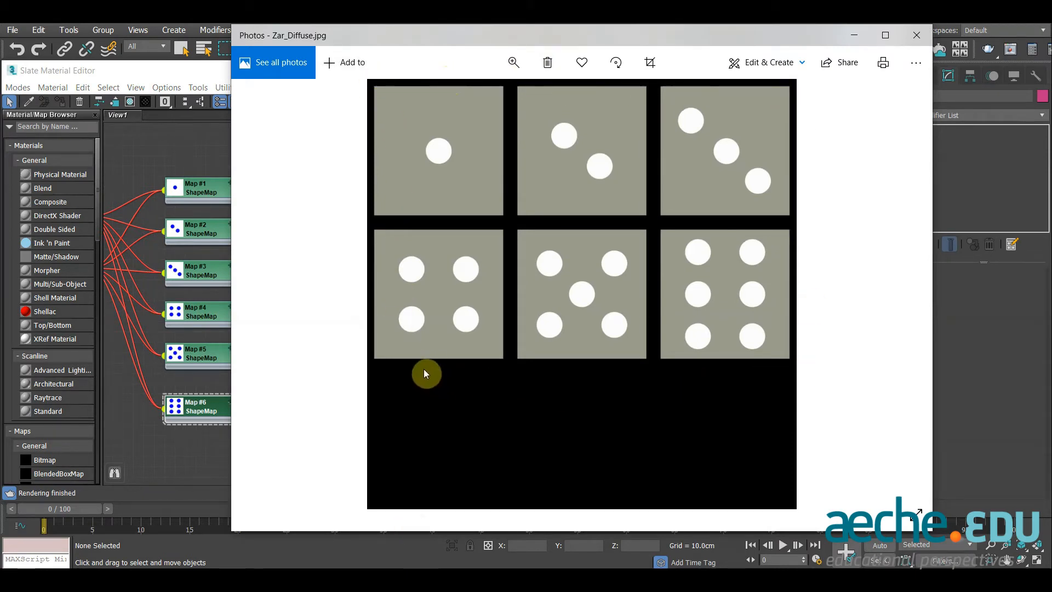
click(168, 76)
middle_drag(301, 226, 284, 226)
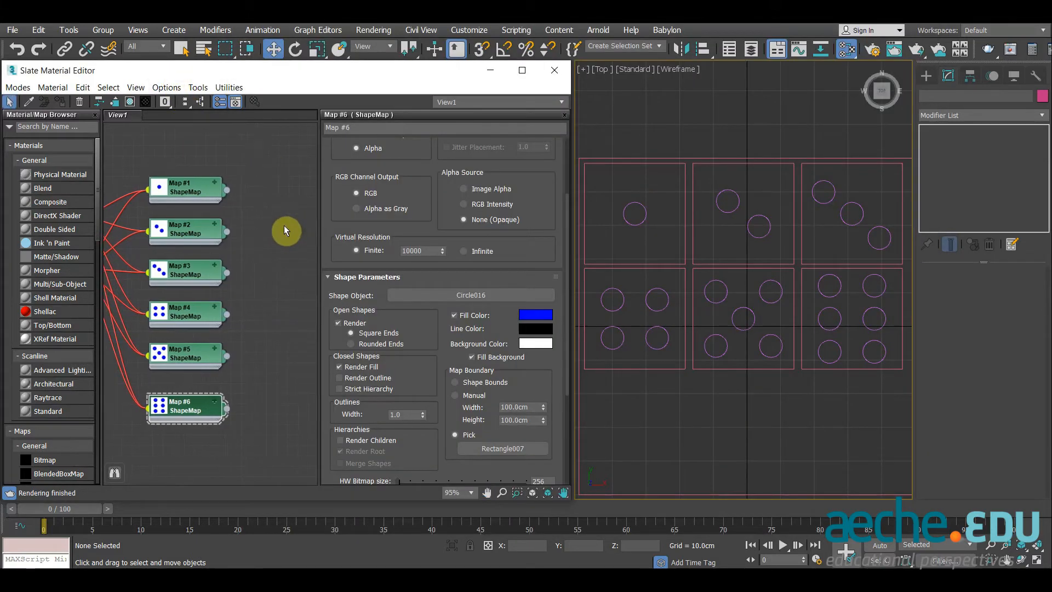
- Enlarge the preview of the one-pip ShapeMap node and move the node up, clear of the nodes below
double_click(158, 191)
drag(190, 181, 189, 134)
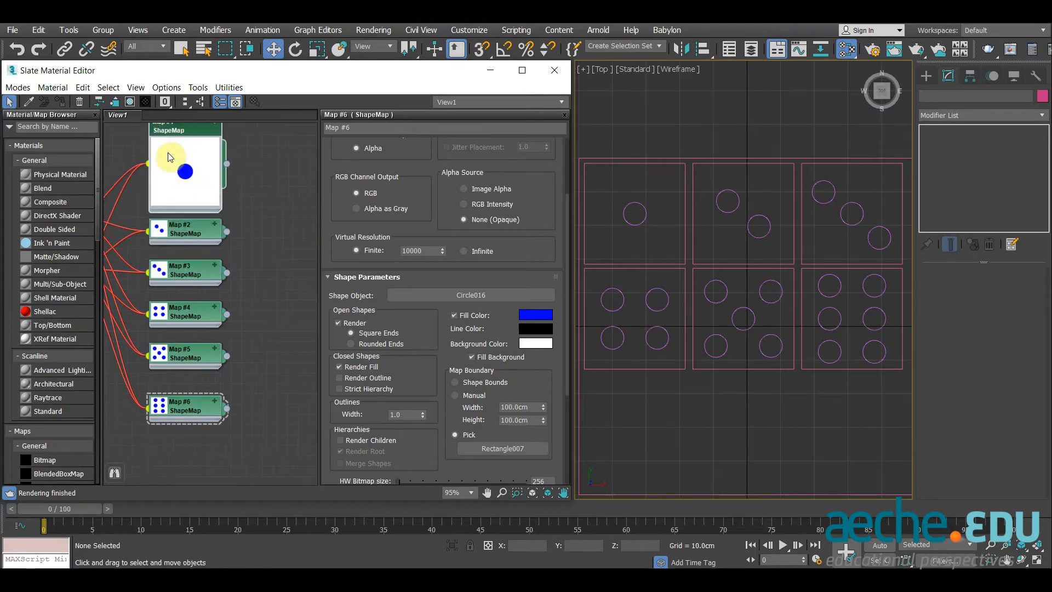
middle_drag(265, 200, 281, 228)
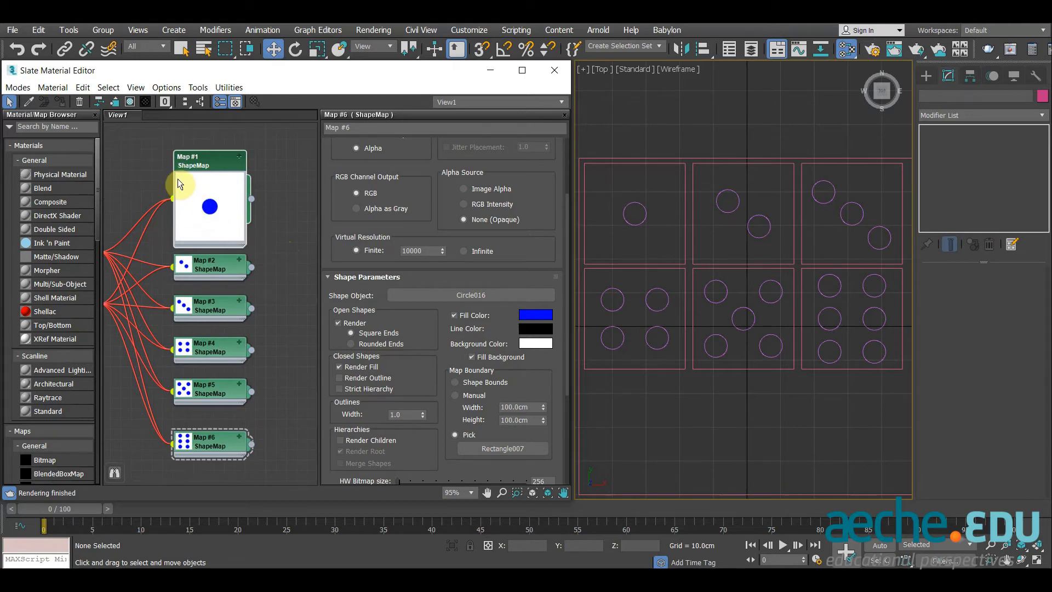
double_click(199, 274)
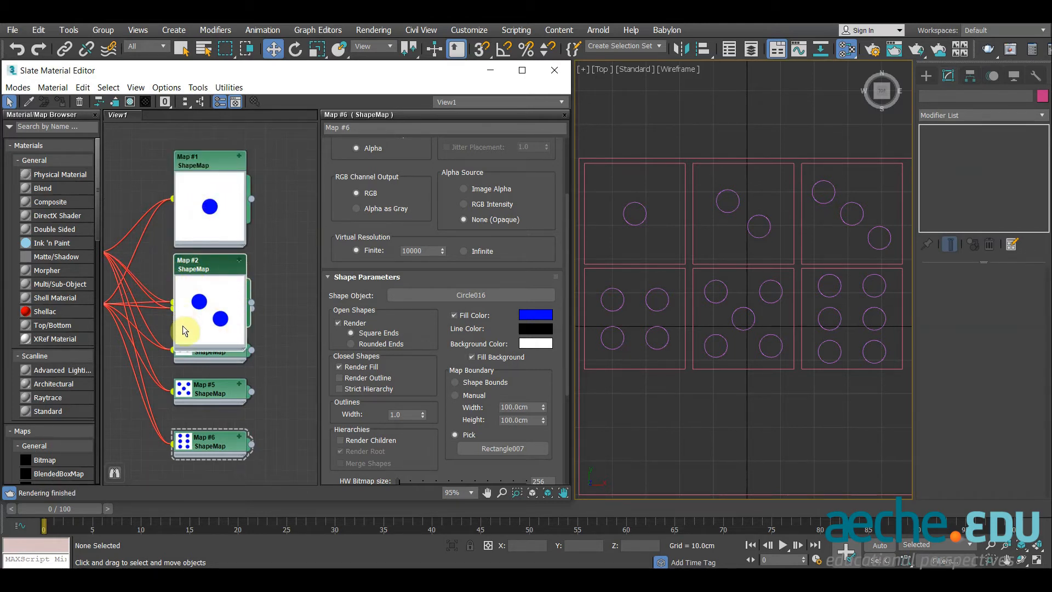
double_click(211, 307)
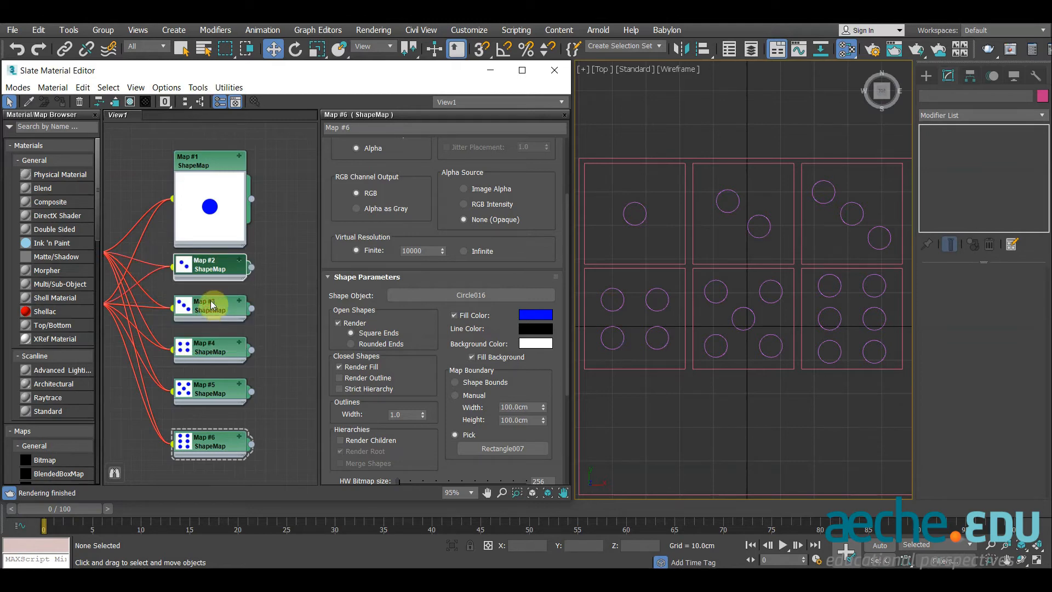
- Set the one-pip map's U and V tiling to 3.0 and disable tile repetition in both directions
click(197, 152)
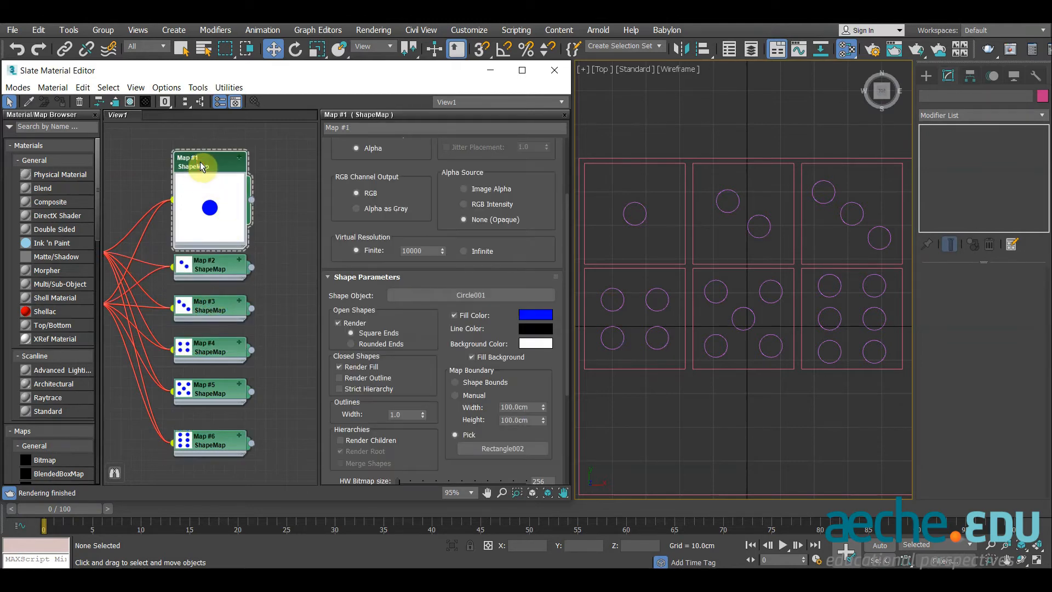
drag(411, 433, 454, 250)
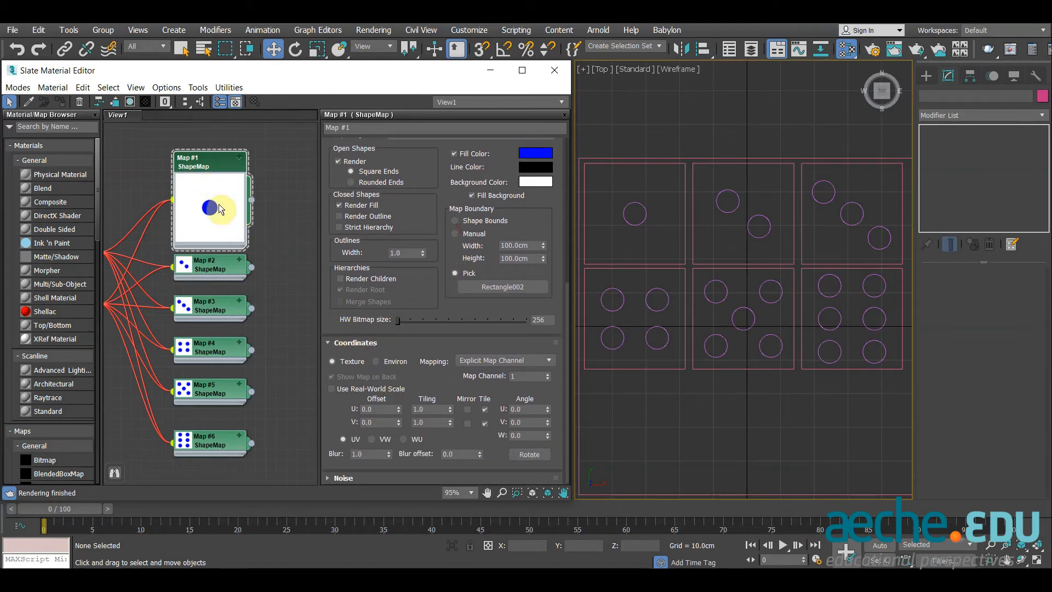
double_click(430, 409)
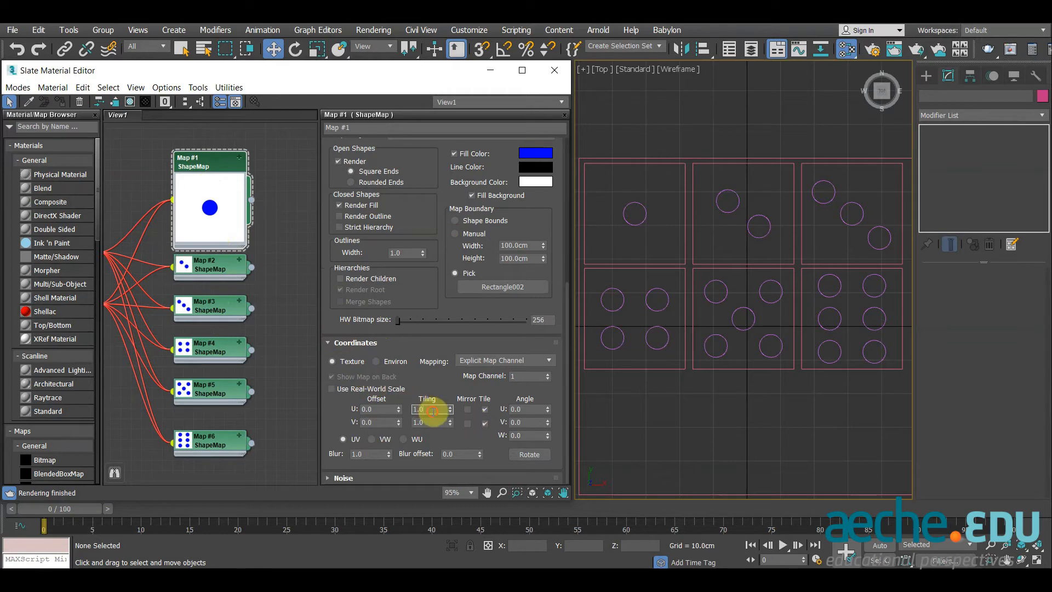
text(3)
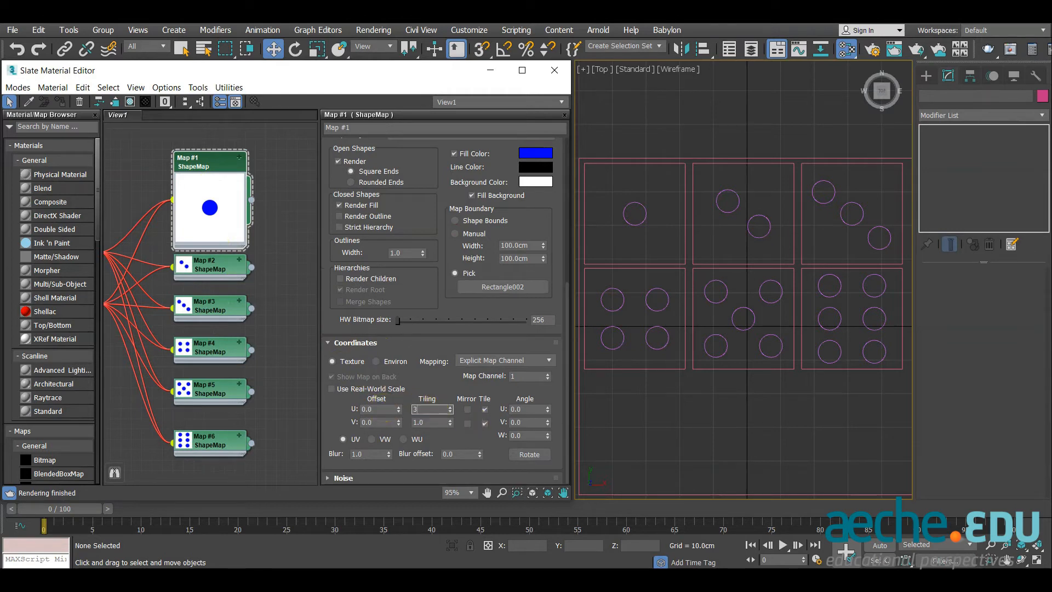
key(Tab)
text(3)
key(Return)
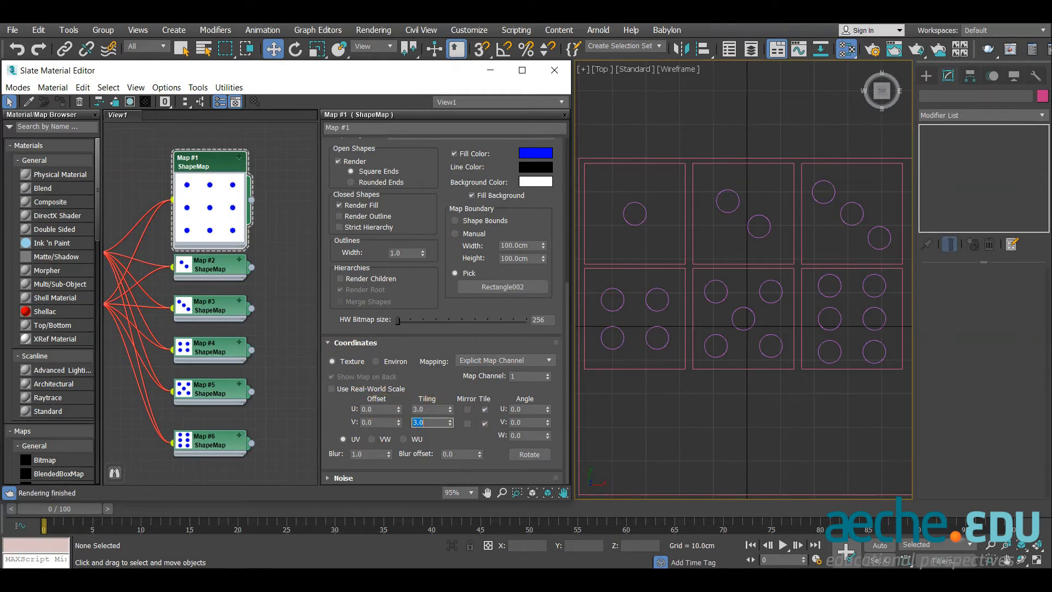
click(484, 409)
click(484, 423)
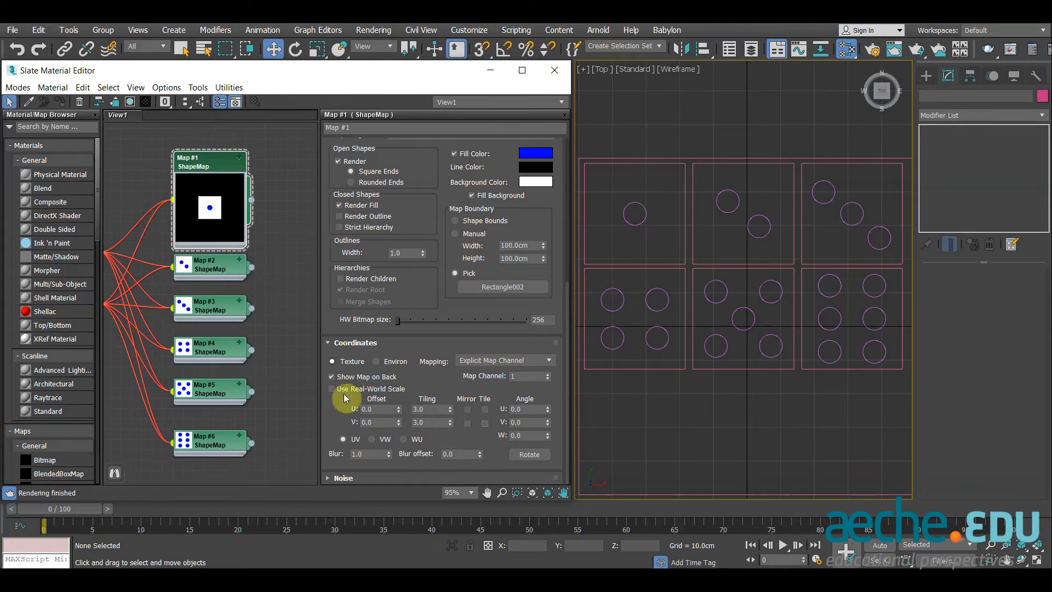
- Offset the one-pip map by -0.333 in U and 0.333 in V
double_click(382, 408)
text(-)
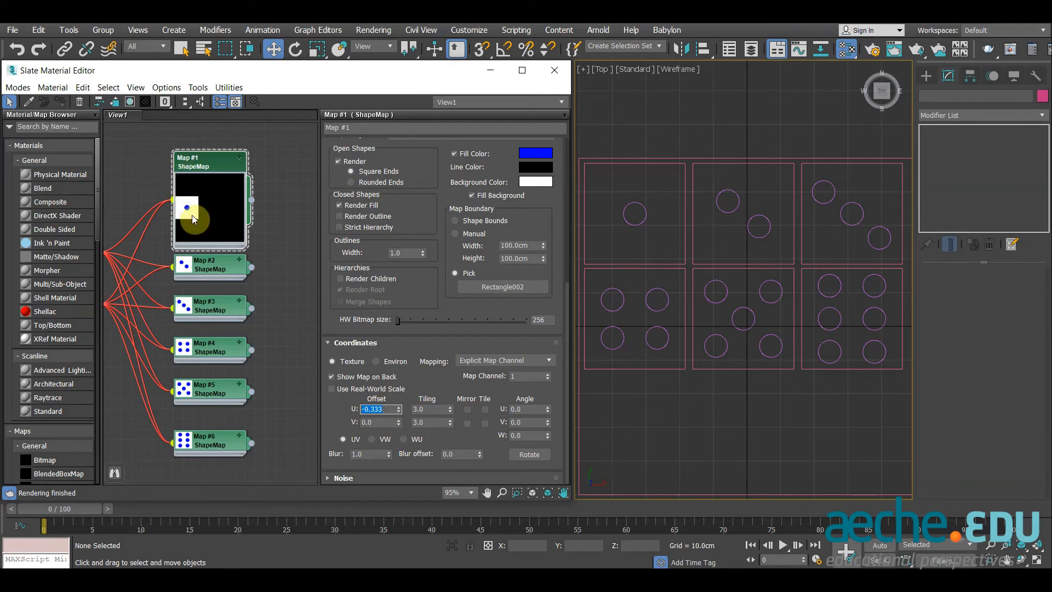
click(383, 422)
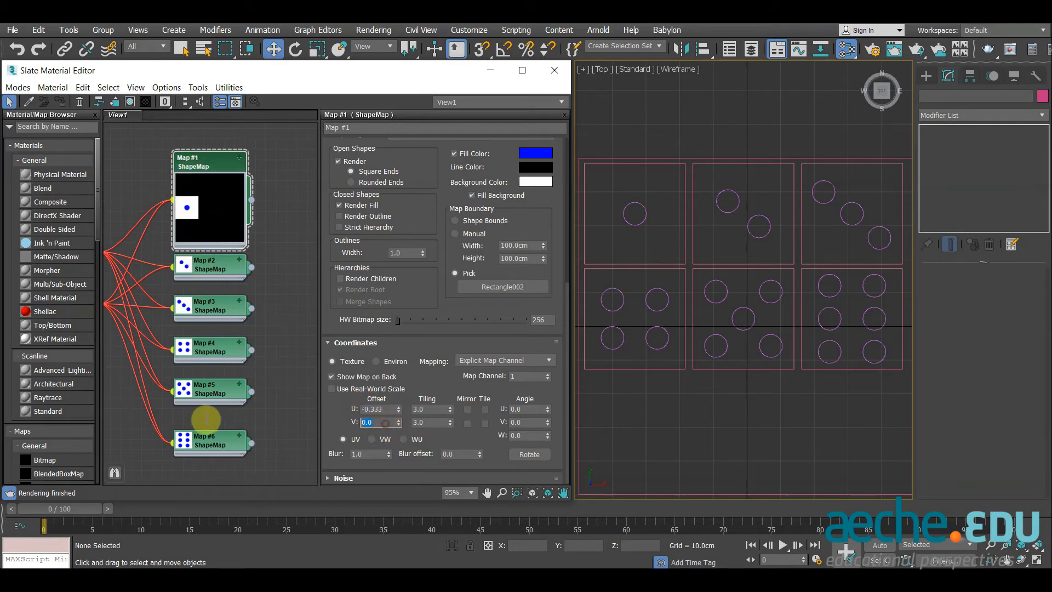
text(-)
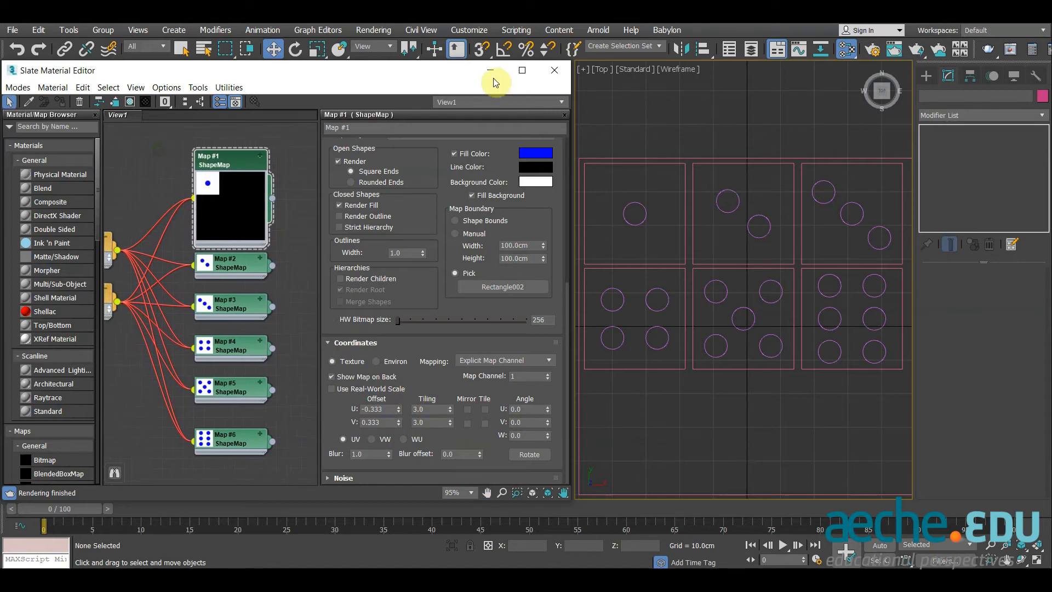
- Maximize the Slate Material Editor and add a Bezier Float controller node above the Fill Color controller
click(523, 70)
middle_drag(429, 200, 713, 248)
right_click(354, 128)
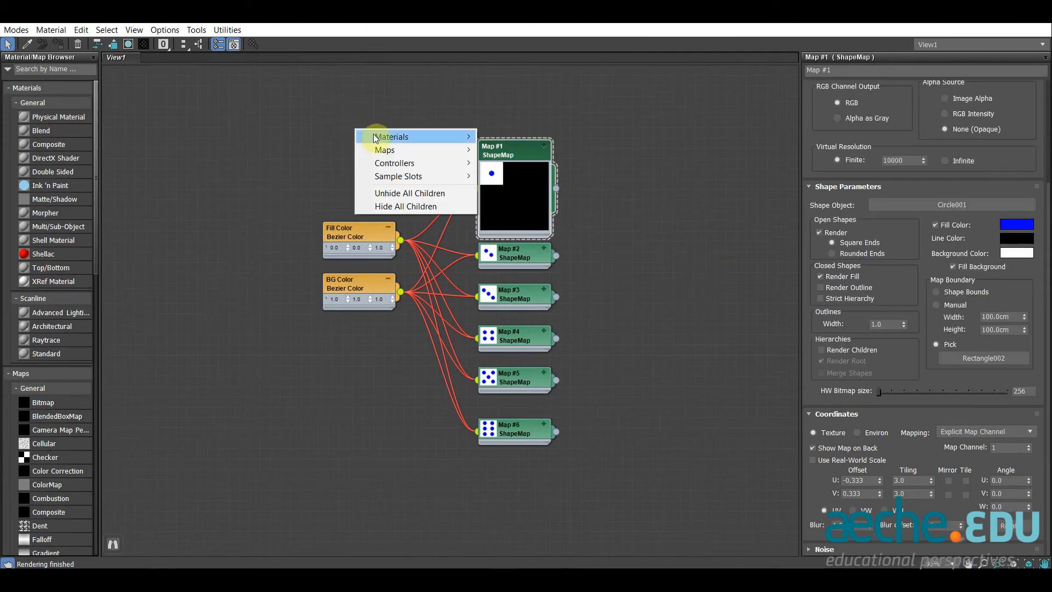
mouse_move(387, 165)
mouse_move(566, 164)
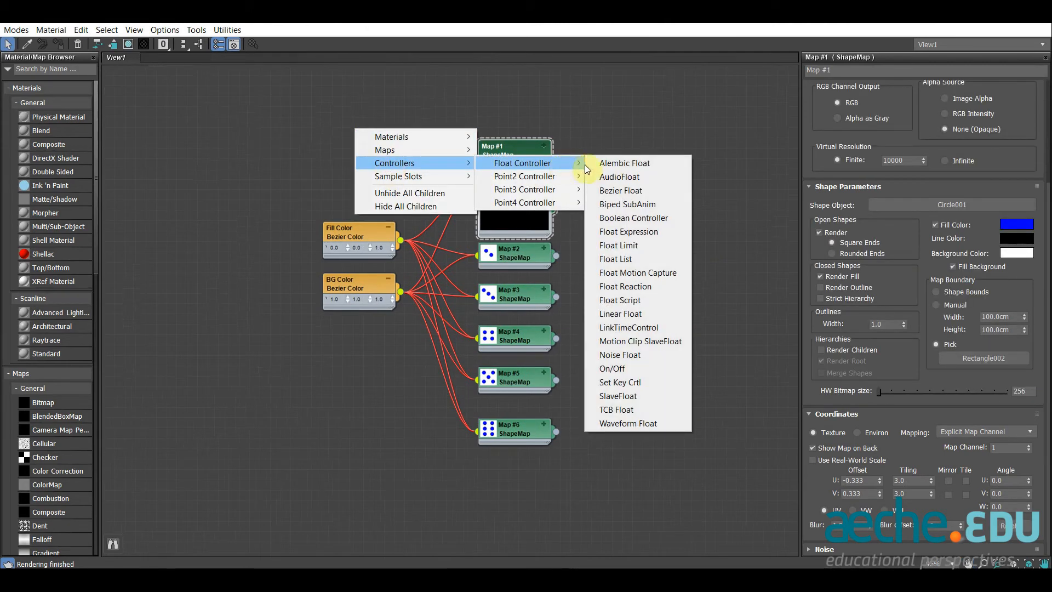
click(636, 190)
mouse_move(369, 147)
mouse_down()
mouse_move(353, 143)
mouse_move(358, 158)
mouse_up()
- Expand the Map #1 node's additional and coordinate parameters and move the node away from the controllers
drag(523, 153, 503, 122)
click(524, 116)
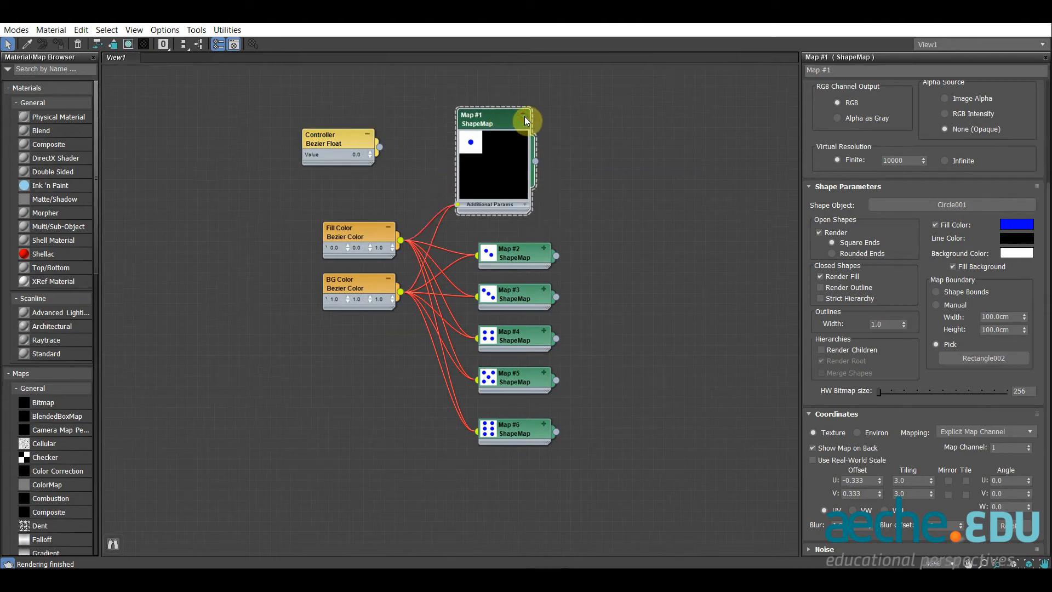
click(525, 205)
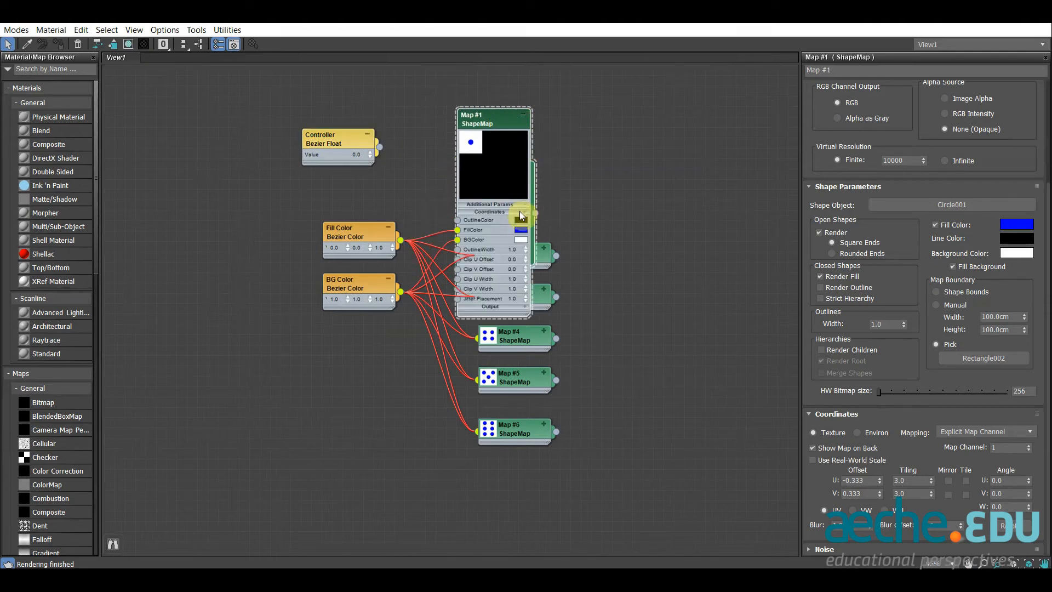
click(521, 214)
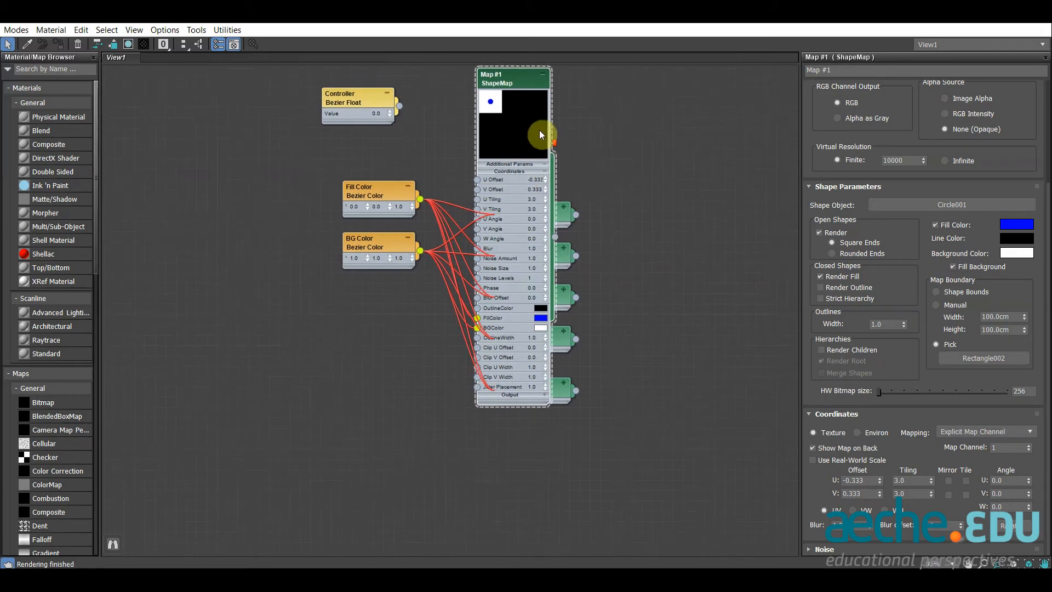
drag(511, 78, 588, 48)
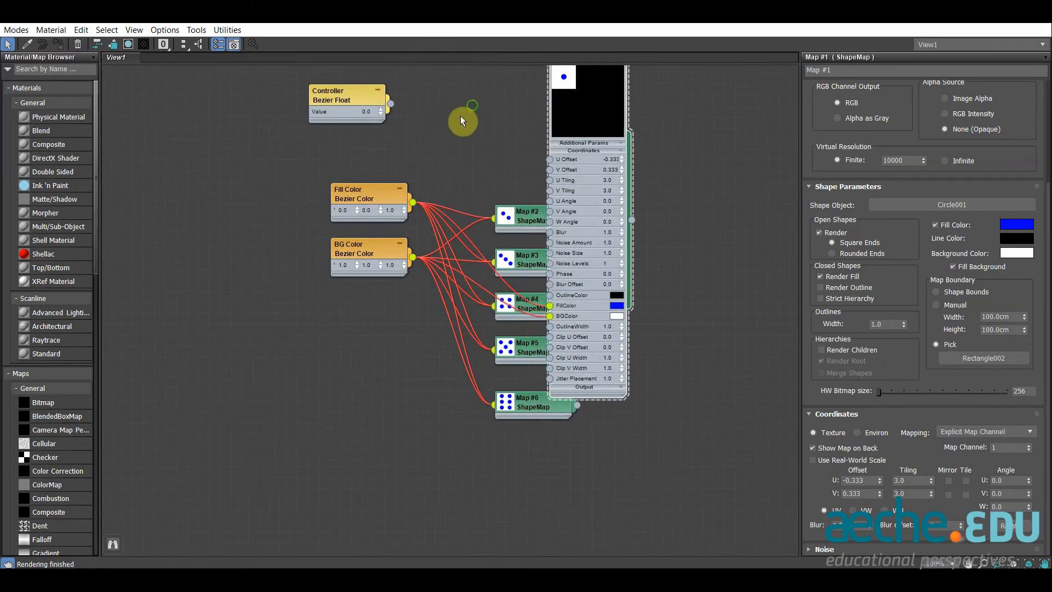
- Wire the Bezier Float controller to Map #1's U Tiling and V Tiling, then collapse and reposition the node
scroll(384, 146, up, 2)
scroll(383, 164, up, 2)
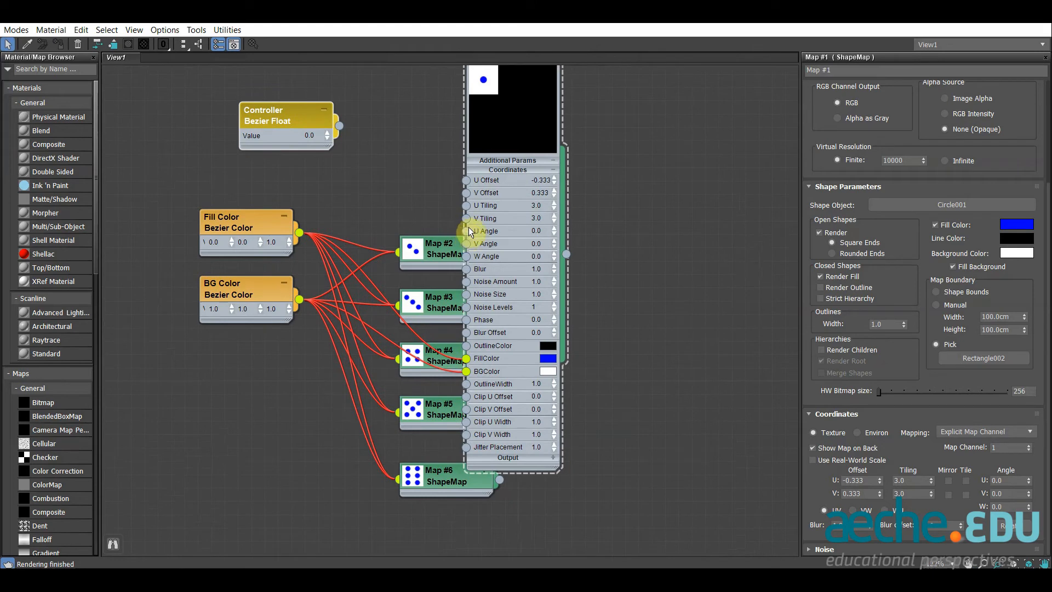
scroll(466, 230, up, 1)
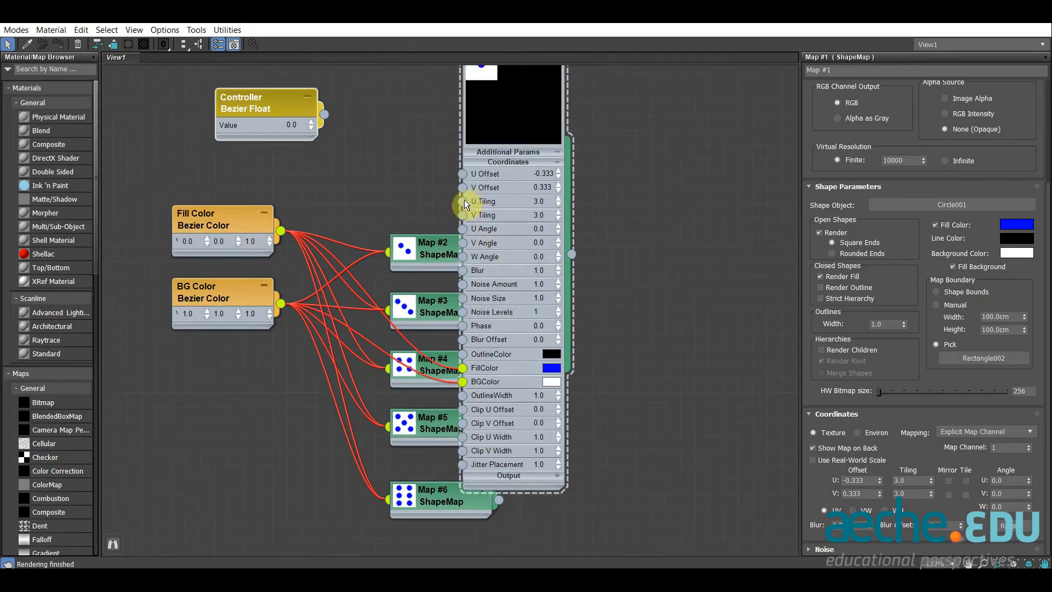
drag(324, 113, 463, 215)
middle_drag(366, 182, 372, 256)
scroll(372, 256, down, 1)
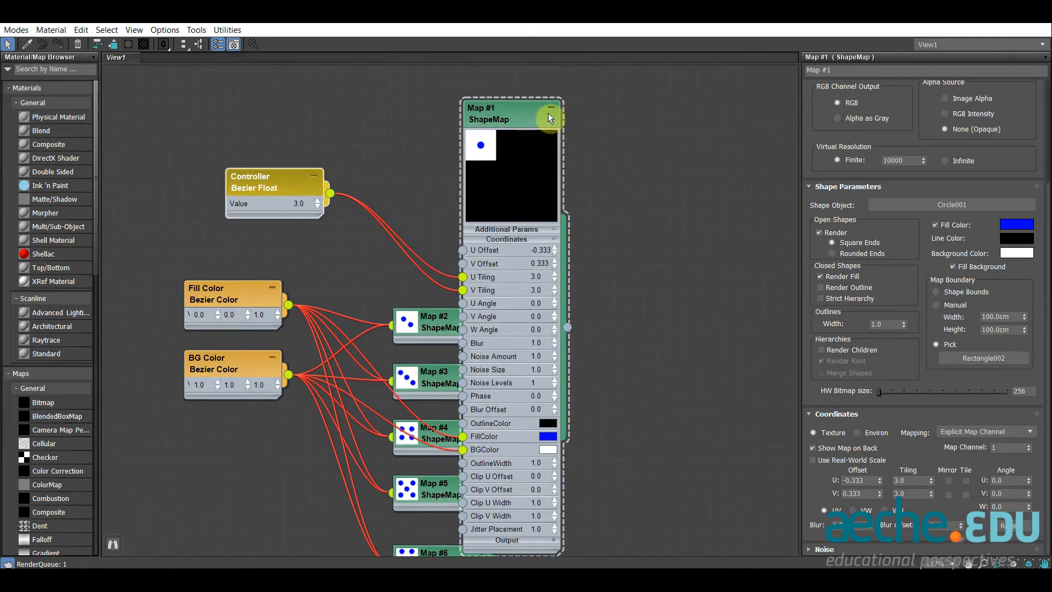
click(550, 107)
drag(532, 118, 489, 103)
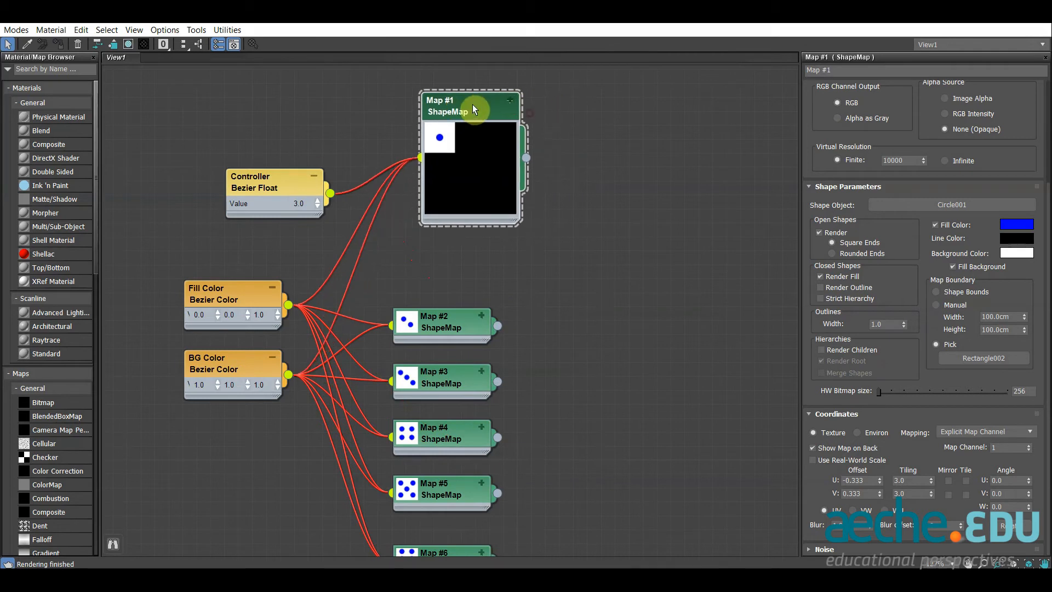
- Place Map #2 beneath Map #1, wire the Bezier Float controller to its U and V Tiling, and collapse it
drag(448, 314, 476, 244)
click(509, 246)
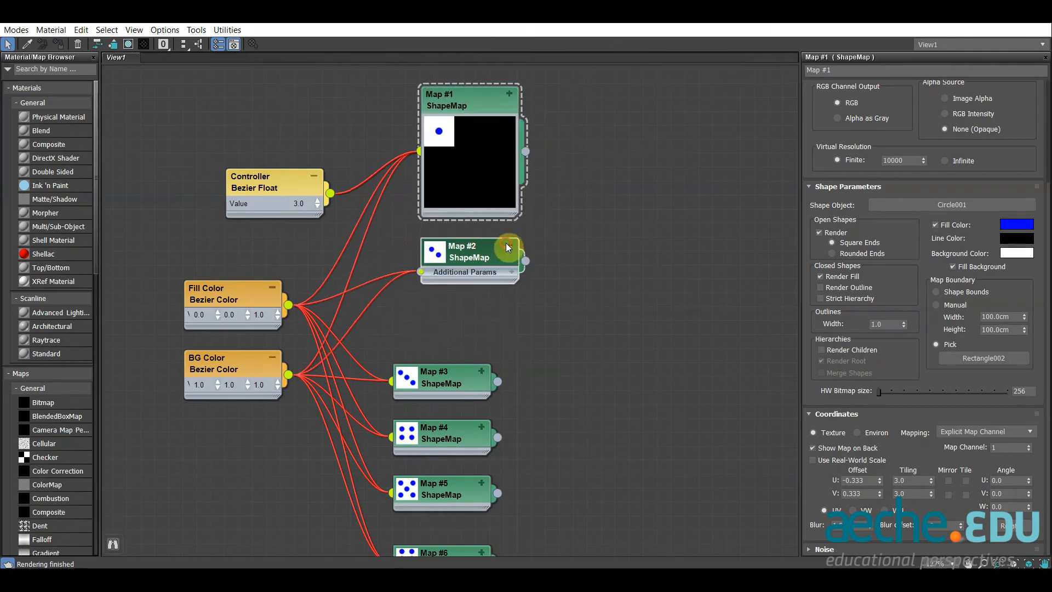
click(503, 273)
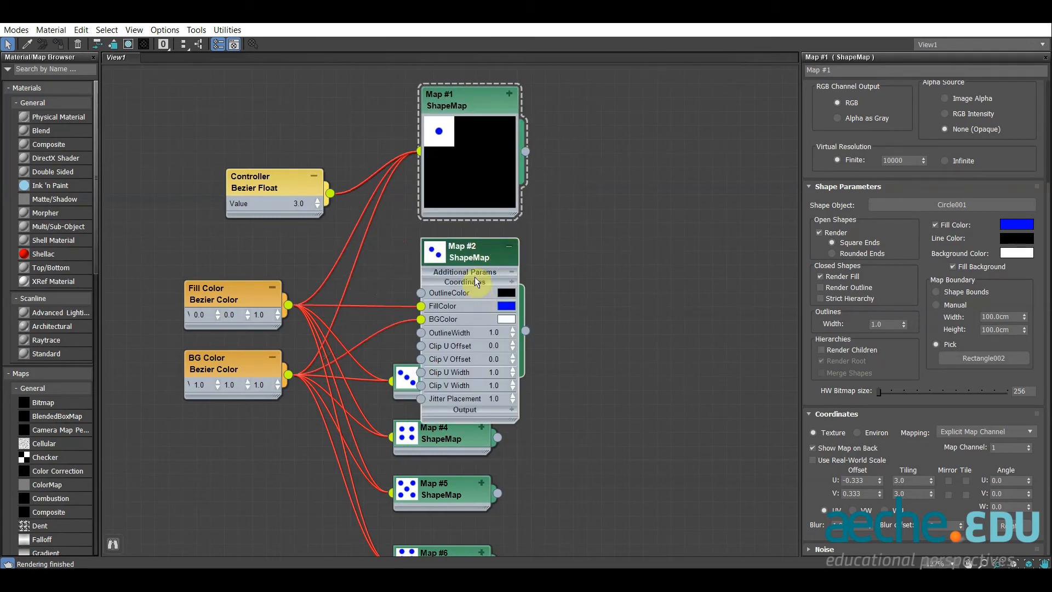
click(476, 281)
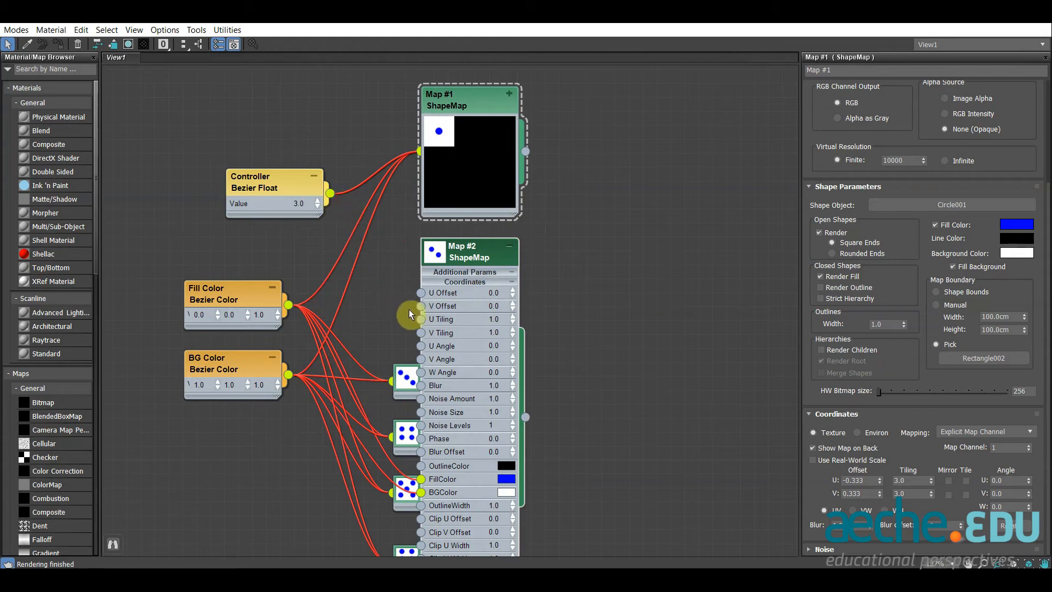
drag(412, 280, 422, 320)
drag(330, 193, 422, 334)
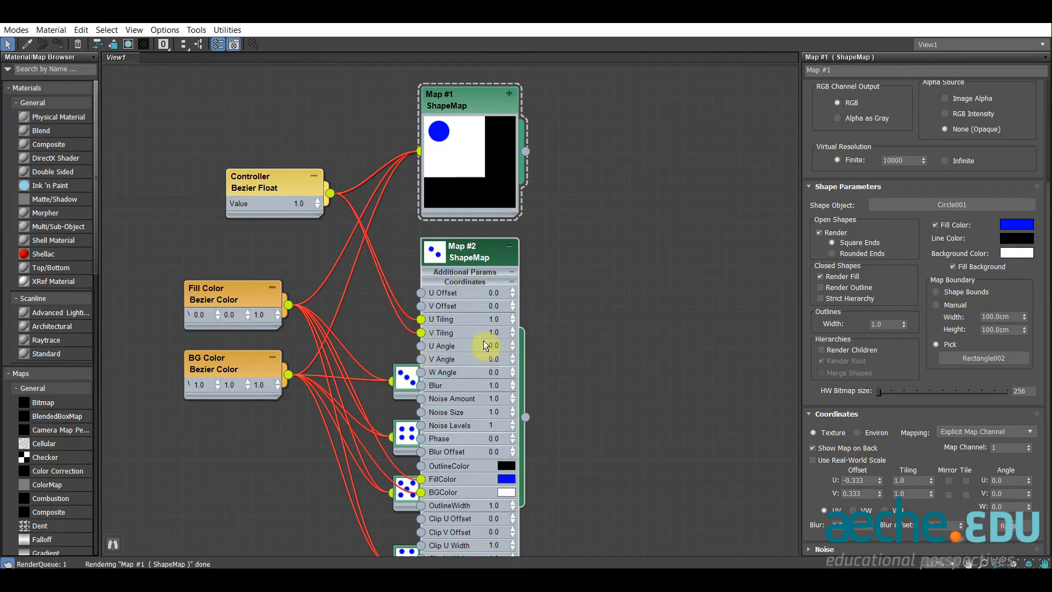
click(508, 248)
- Align Map #3 beneath Map #2, wire the Bezier Float controller to its U and V Tiling, and collapse it
drag(449, 381, 472, 330)
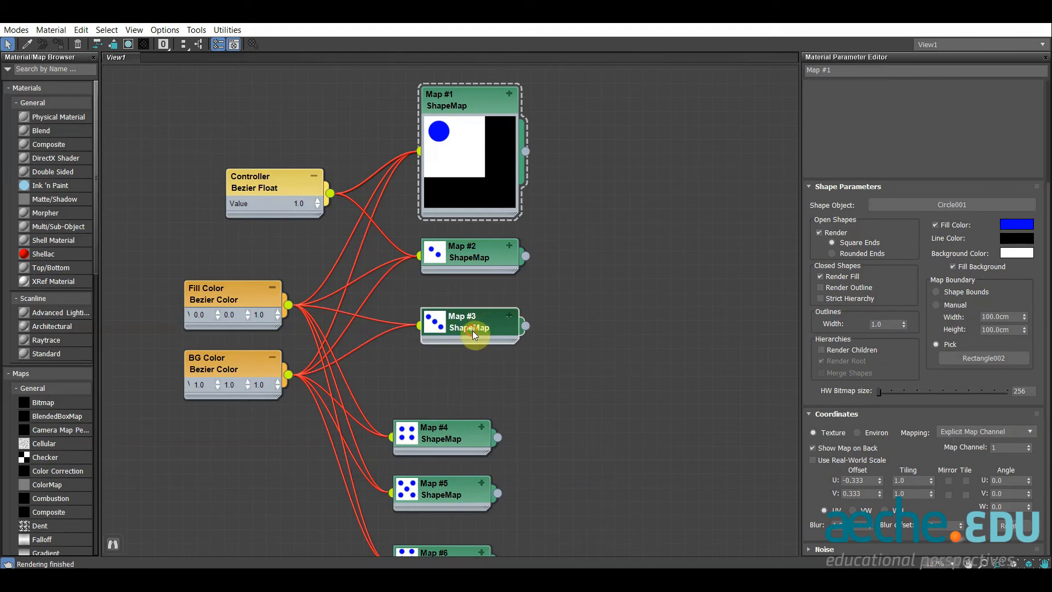
double_click(473, 331)
click(509, 317)
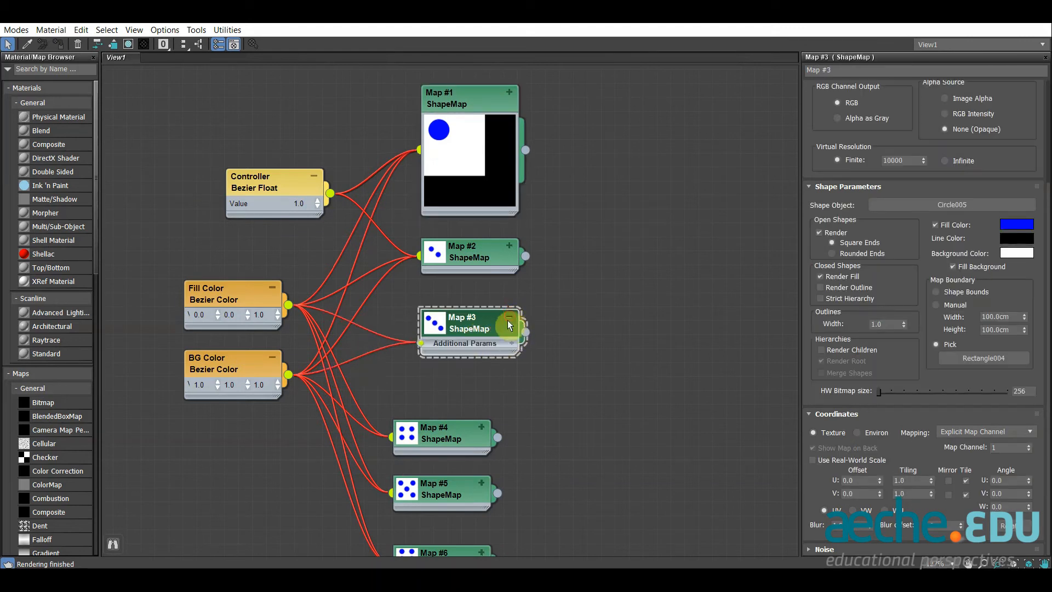
click(469, 344)
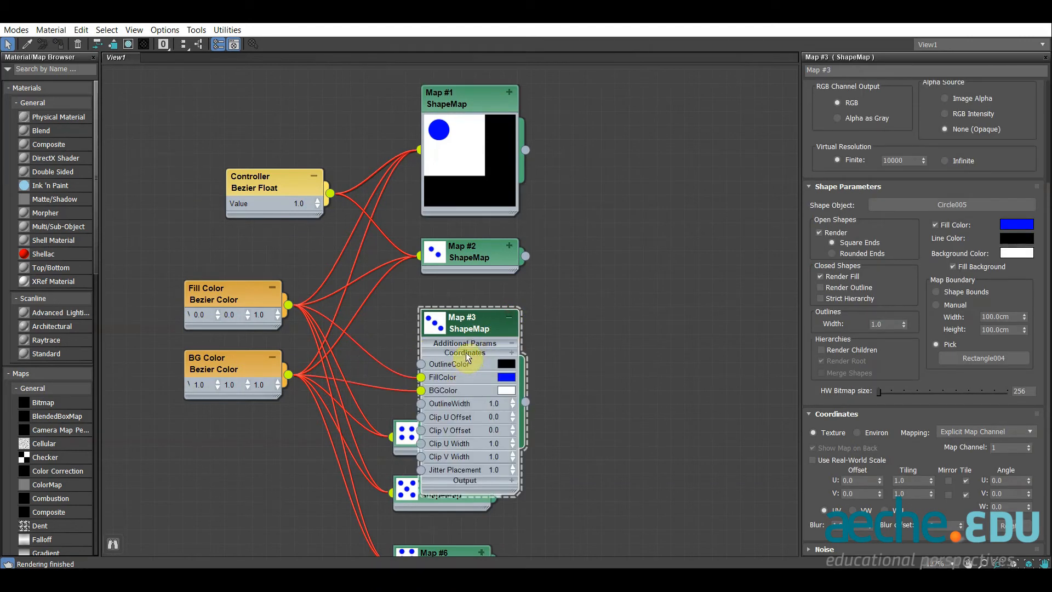
click(469, 355)
drag(330, 193, 421, 390)
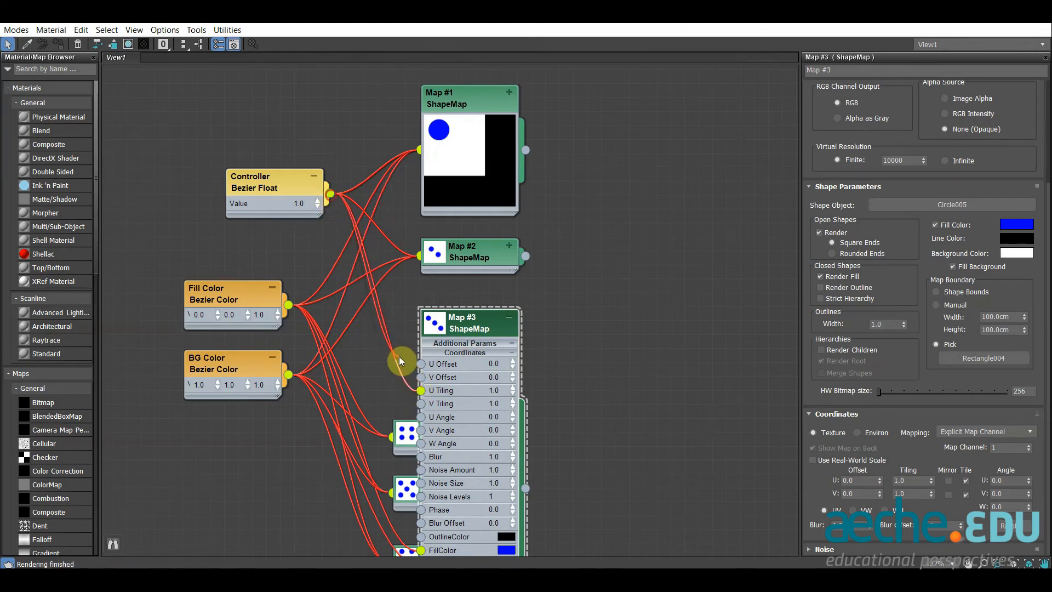
drag(399, 356, 421, 403)
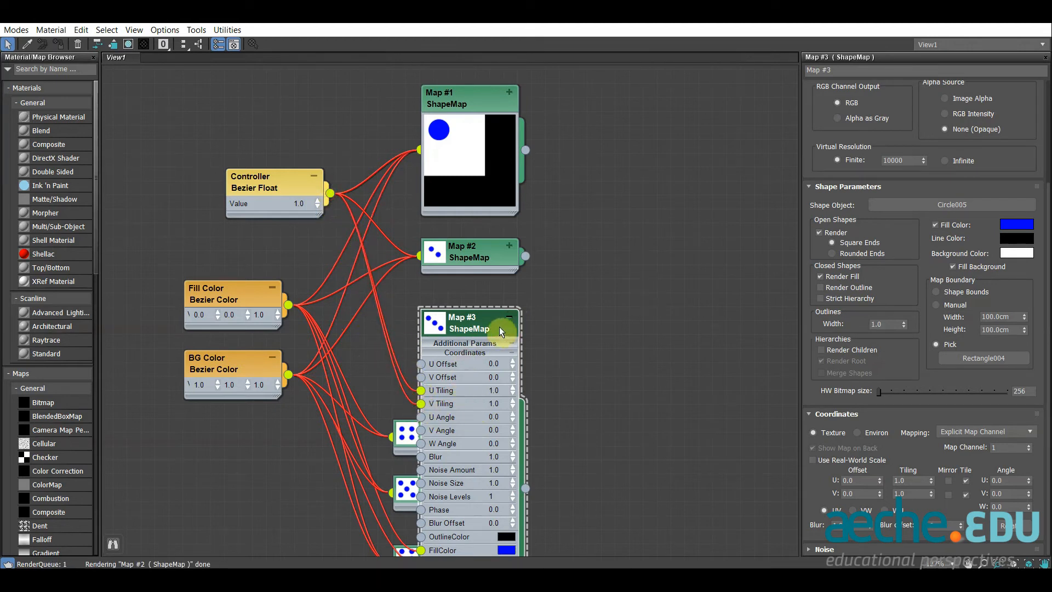
click(510, 318)
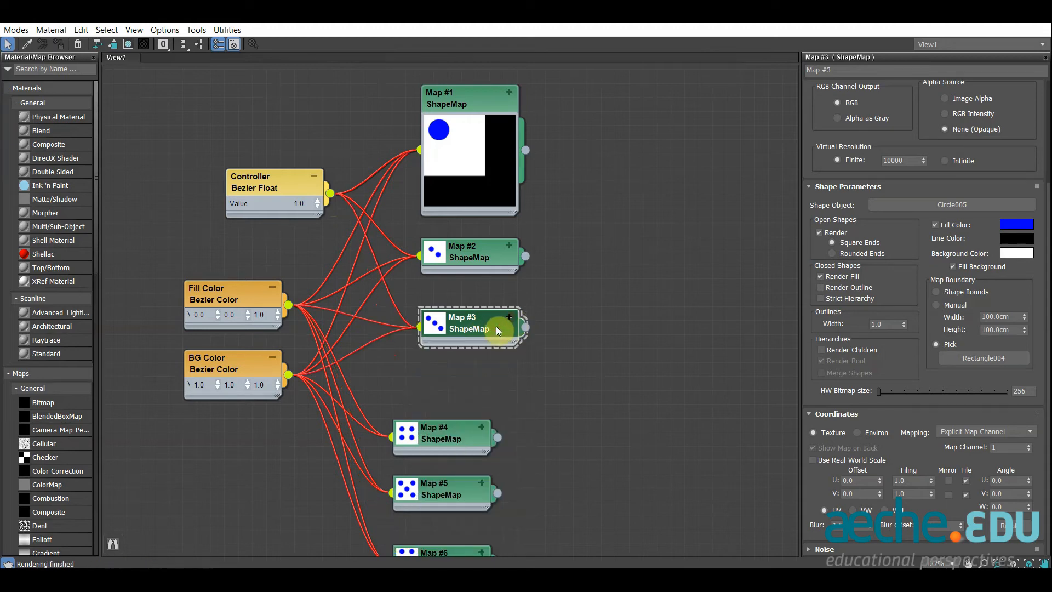
- Align Map #4 beneath Map #3, wire the Bezier Float controller to its U and V Tiling, and collapse it
drag(496, 435, 523, 380)
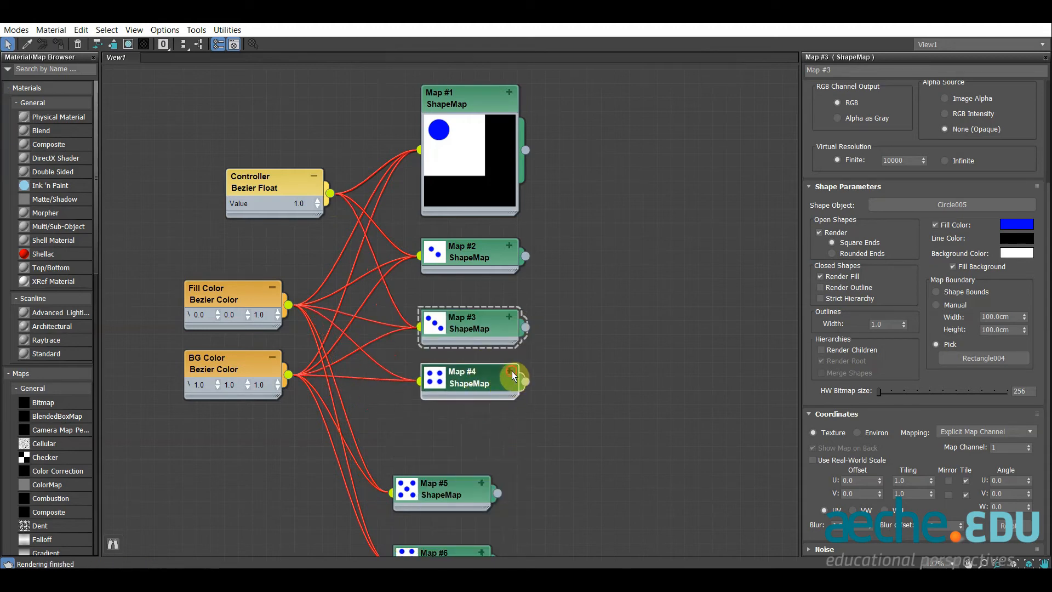
click(511, 372)
middle_drag(562, 374, 571, 307)
click(515, 331)
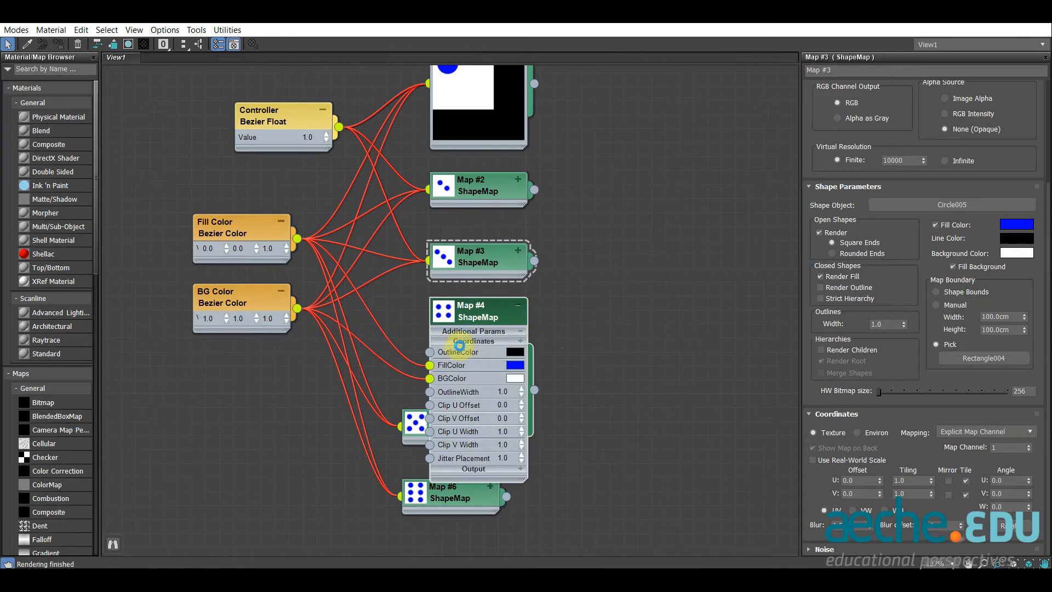
click(459, 342)
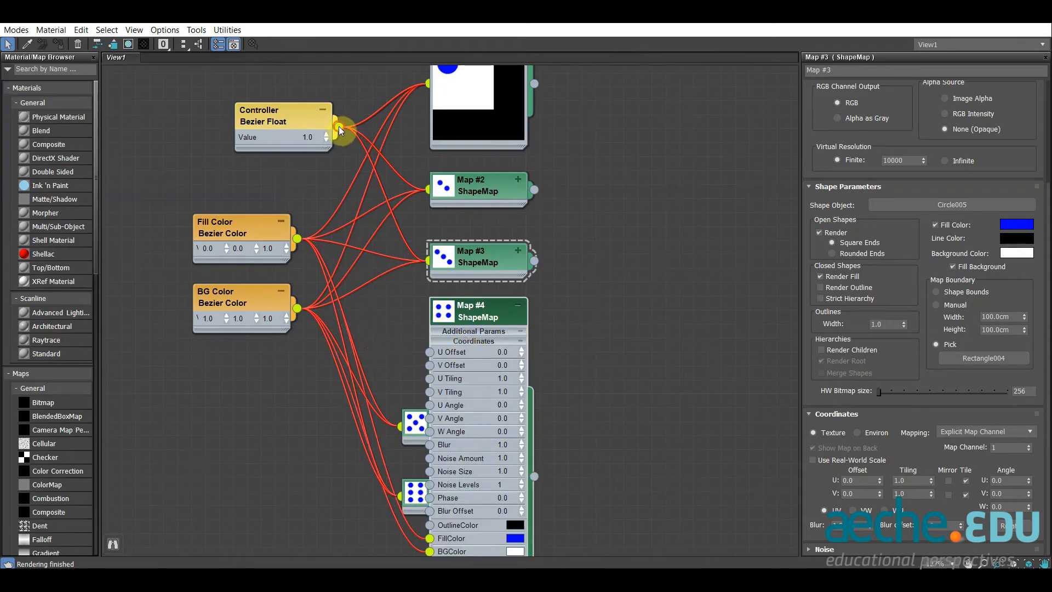
drag(339, 126, 430, 379)
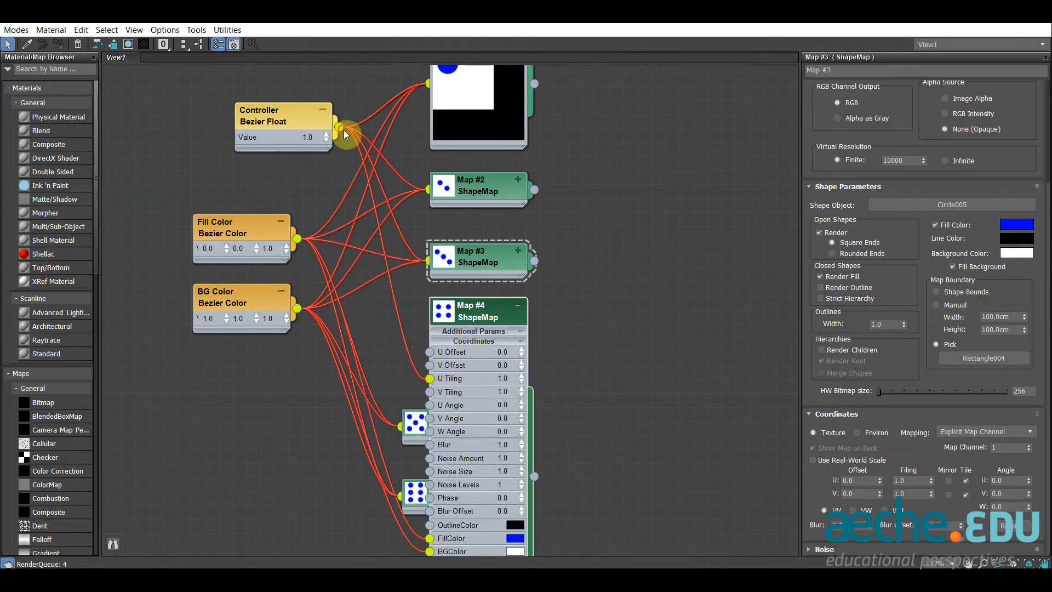
drag(340, 128, 430, 393)
click(518, 307)
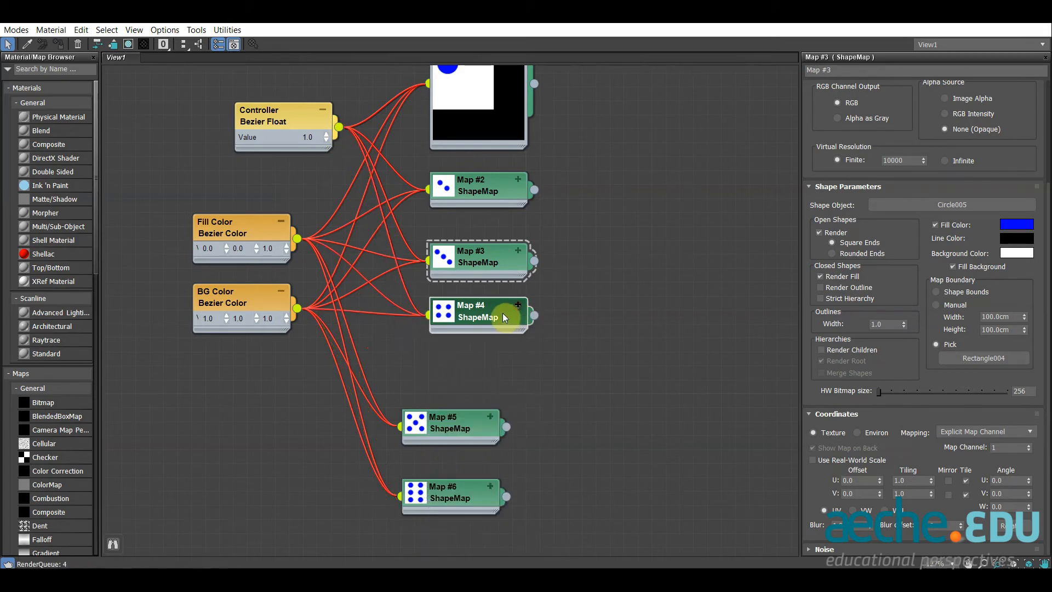
- Align Map #5 beneath Map #4, wire the Bezier Float controller to its U and V Tiling, and collapse it
drag(465, 432, 496, 364)
click(517, 347)
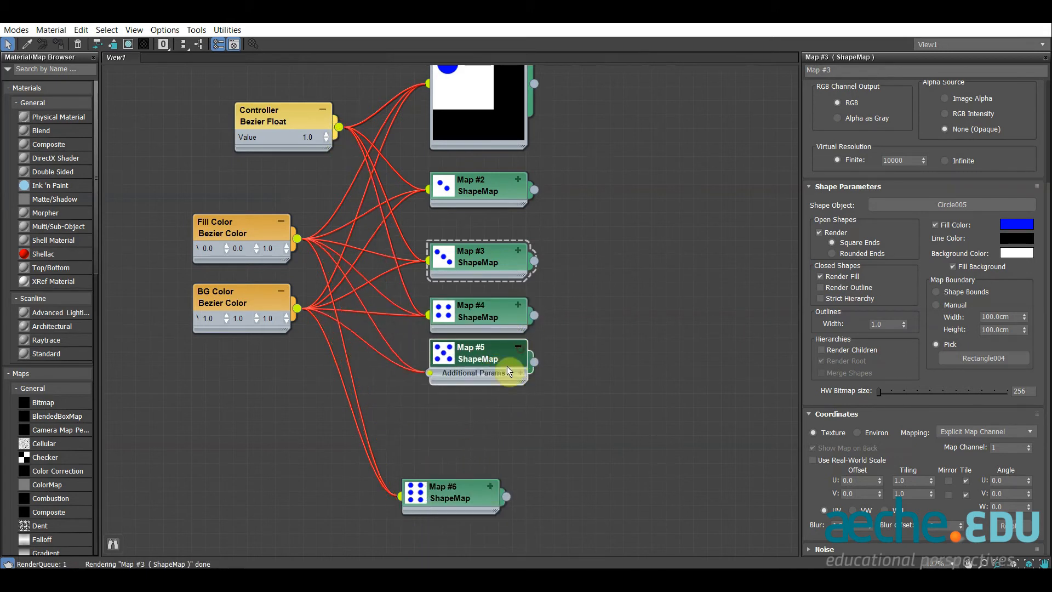
click(486, 375)
click(469, 383)
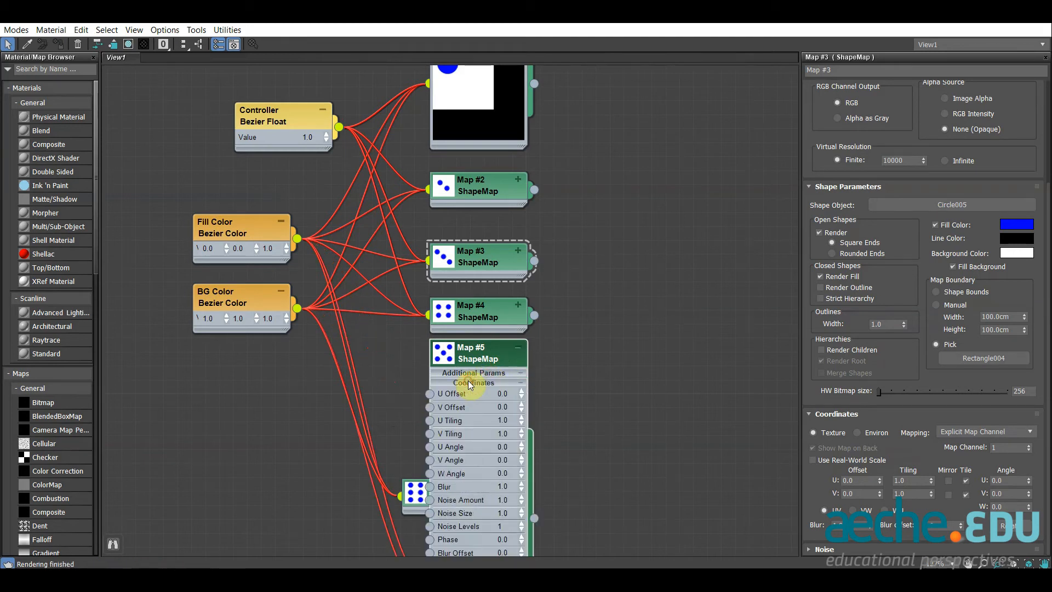
drag(339, 127, 430, 421)
drag(339, 128, 429, 434)
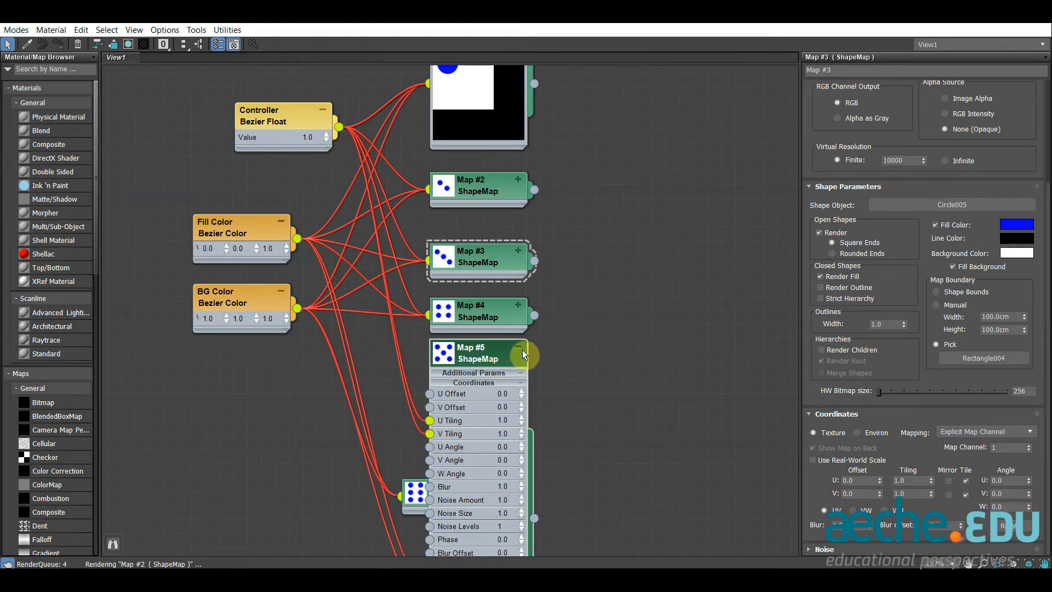
click(522, 350)
- Move Map #6 up below Map #5, wire the Bezier Float controller to its U and V Tiling, and collapse it
drag(453, 475, 468, 410)
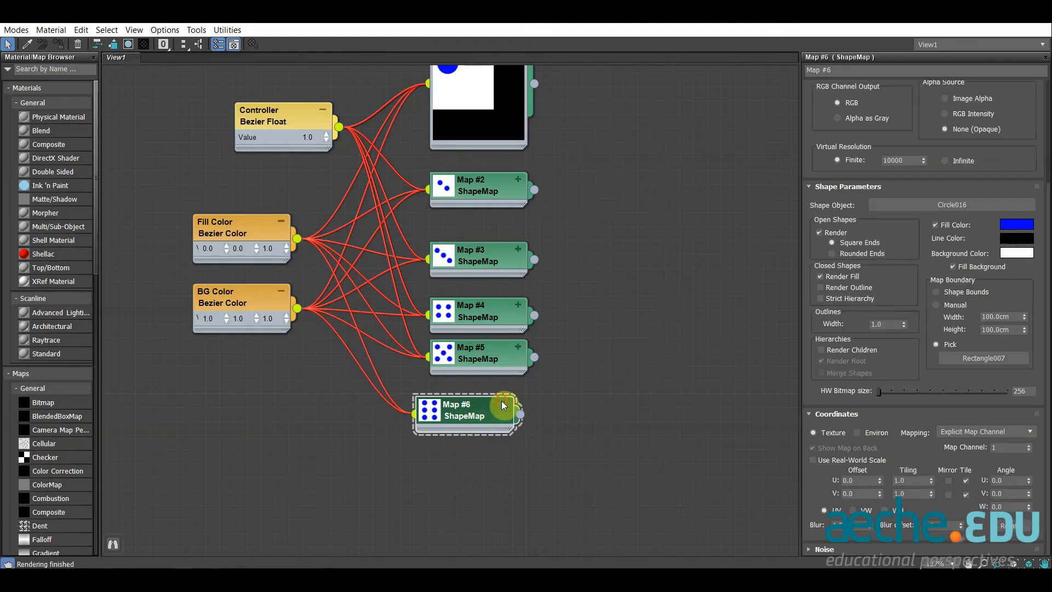
click(504, 405)
click(474, 431)
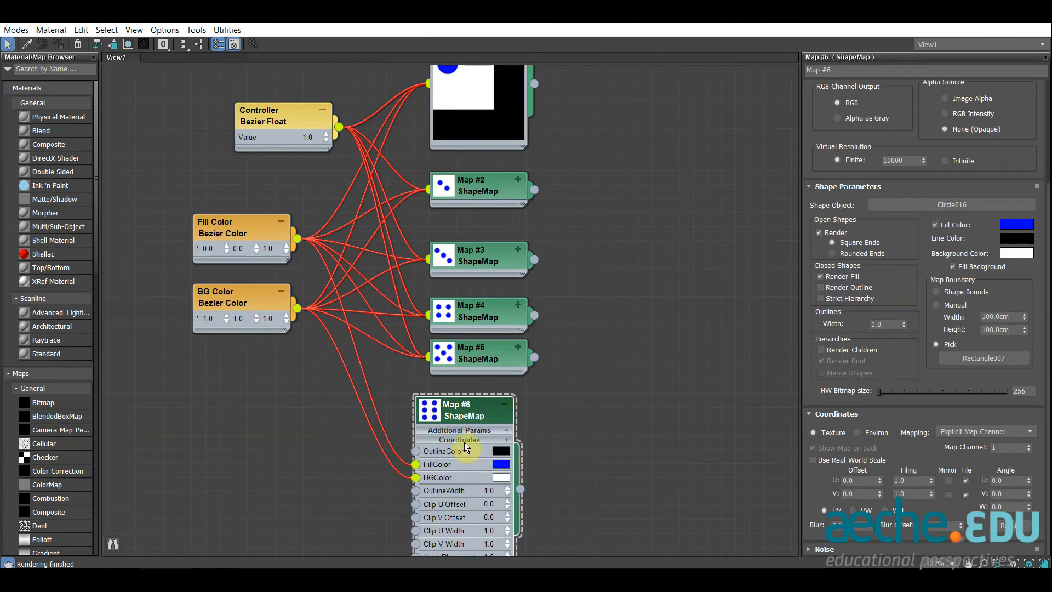
click(465, 440)
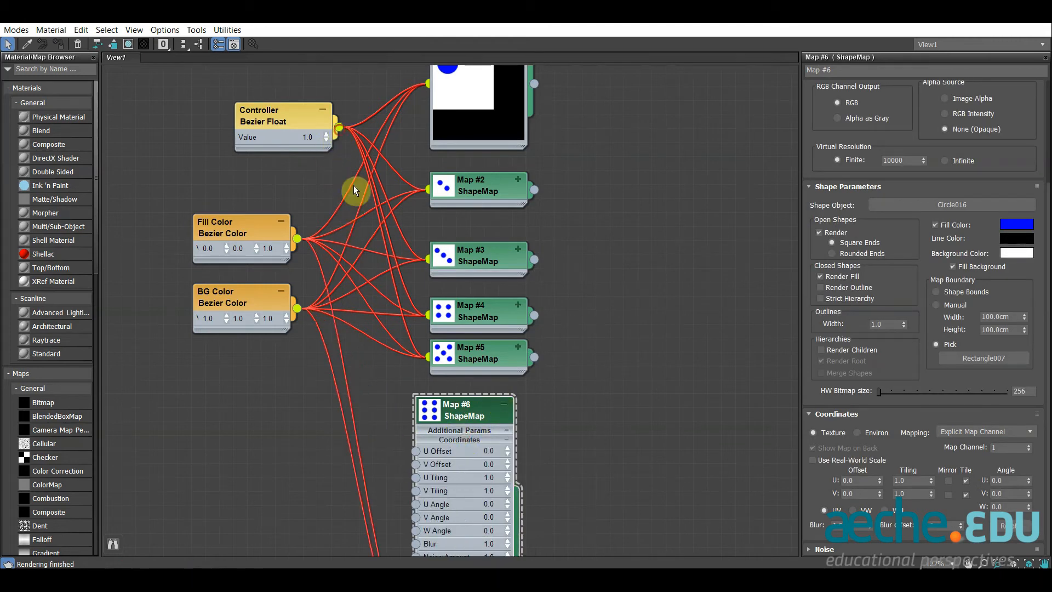
drag(343, 127, 416, 477)
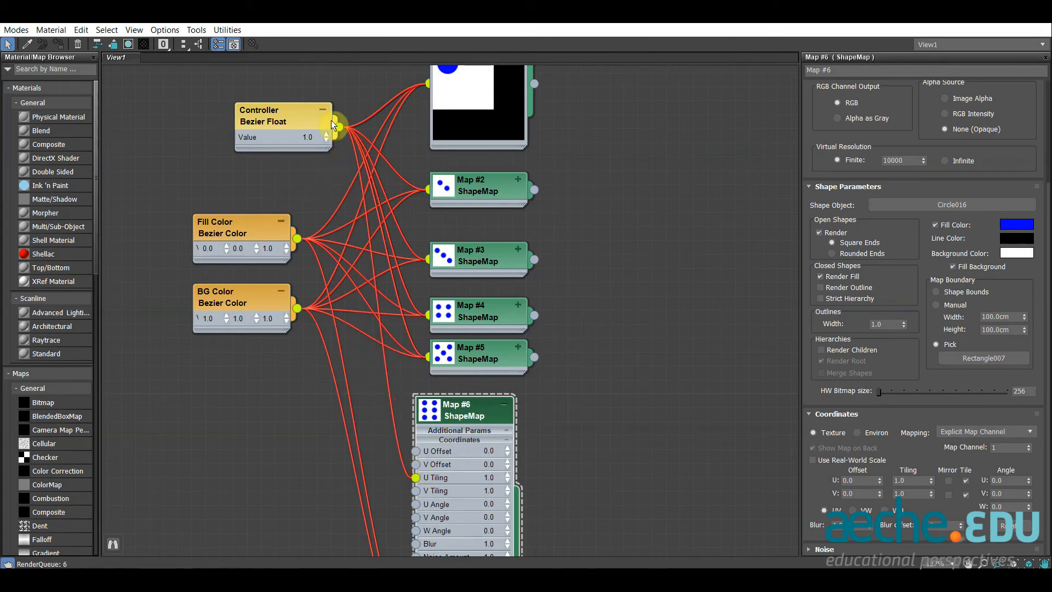
drag(340, 127, 416, 490)
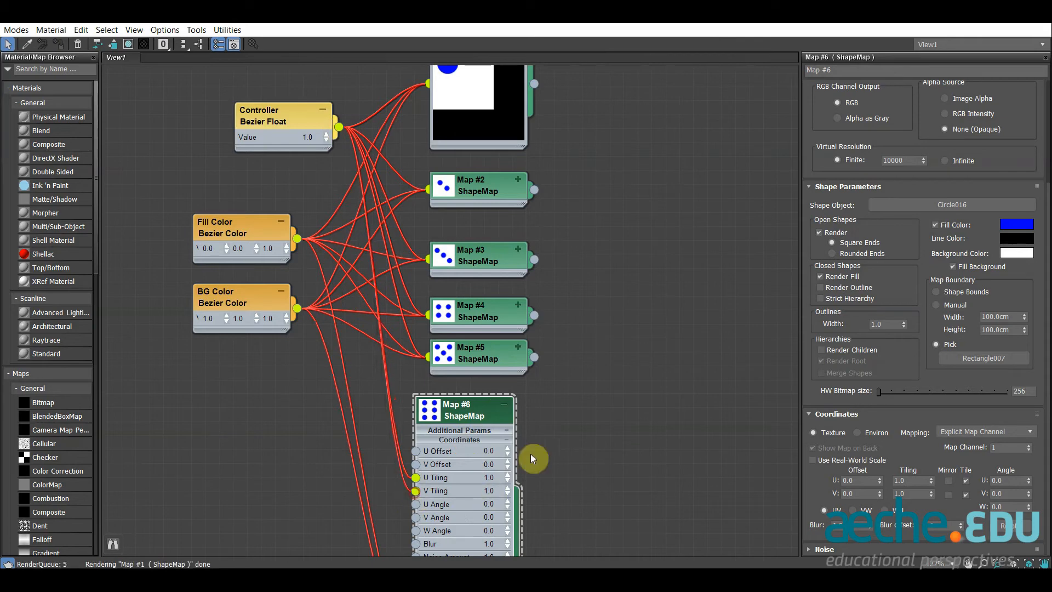
click(504, 404)
- Set the shared Bezier Float tiling controller's value to 3
middle_drag(525, 147, 478, 297)
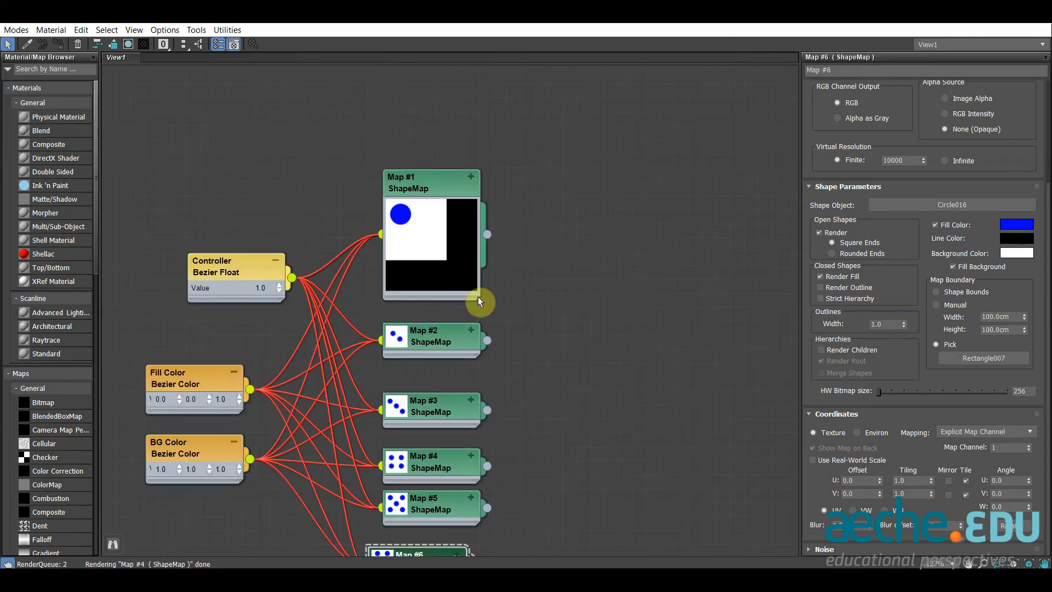
click(225, 271)
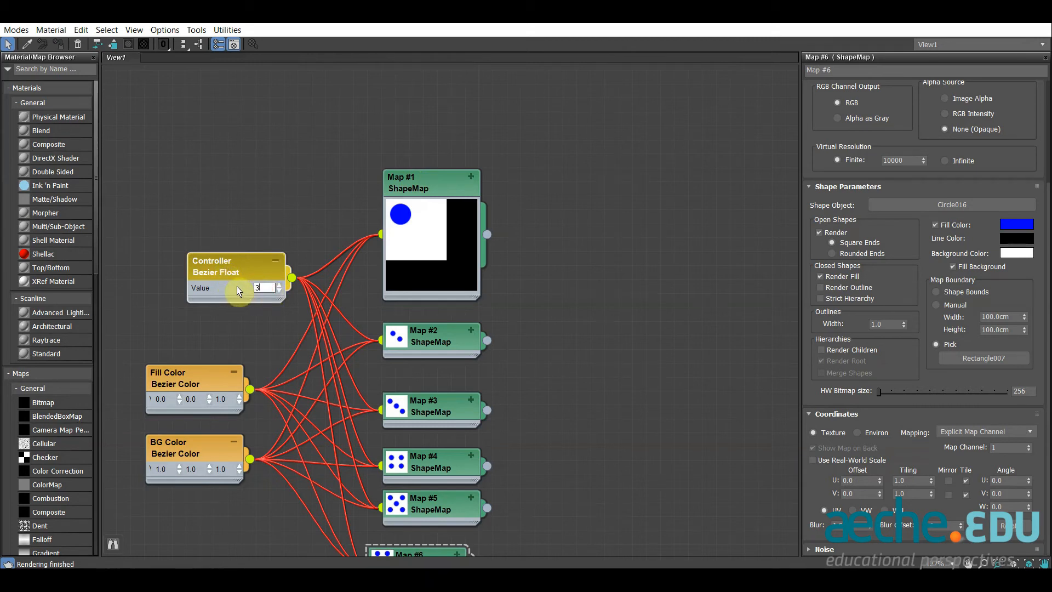
text(3)
key(Return)
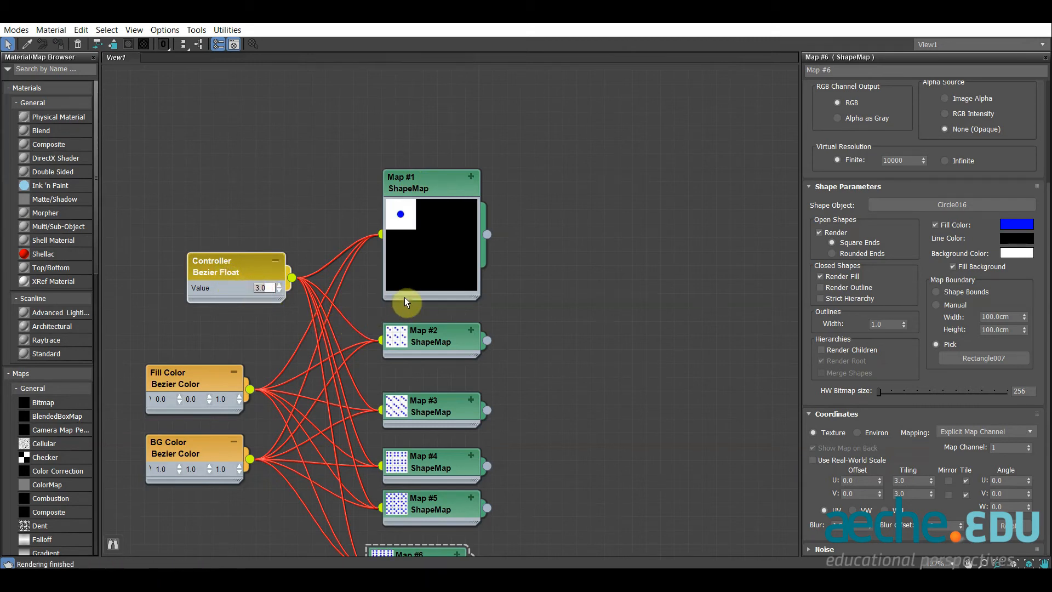
- Turn off U and V tile repetition for the Map #2 and Map #3 ShapeMaps
mouse_move(583, 378)
middle_down()
mouse_move(570, 327)
mouse_move(580, 258)
mouse_move(564, 378)
middle_up()
double_click(417, 266)
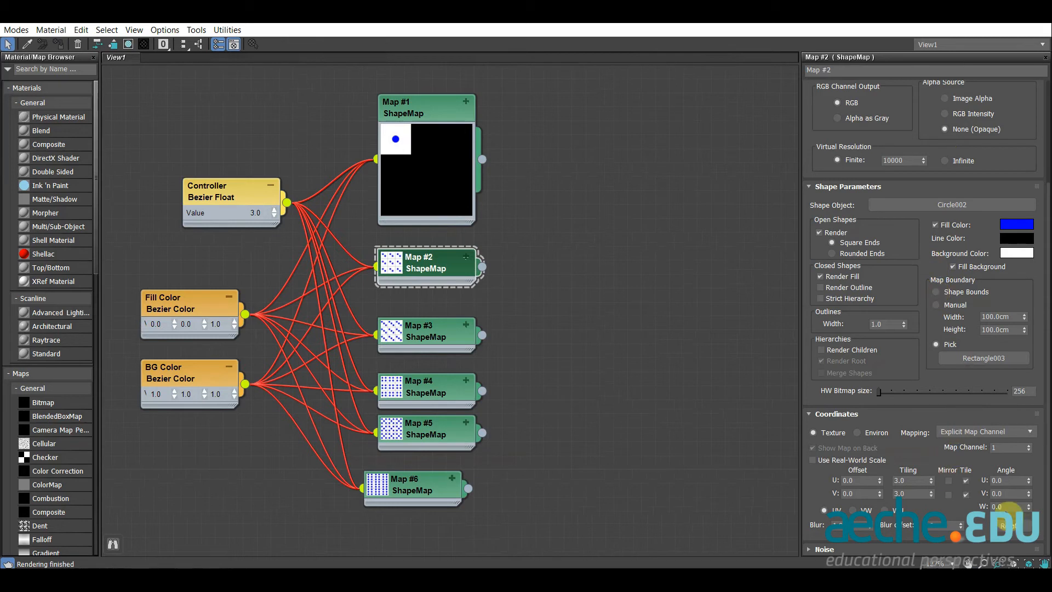
click(966, 480)
click(966, 494)
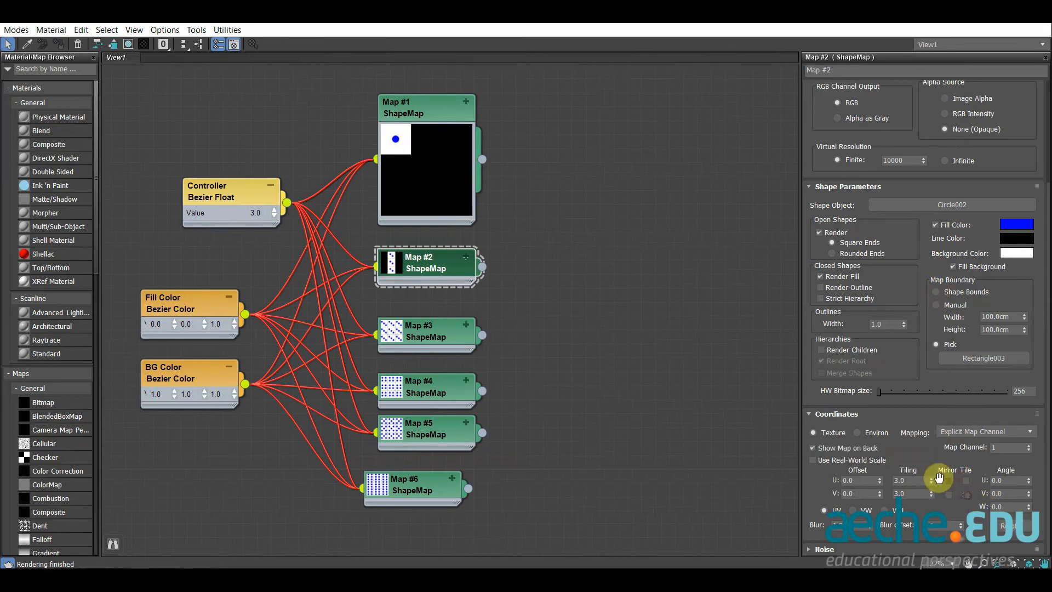
click(432, 336)
double_click(433, 335)
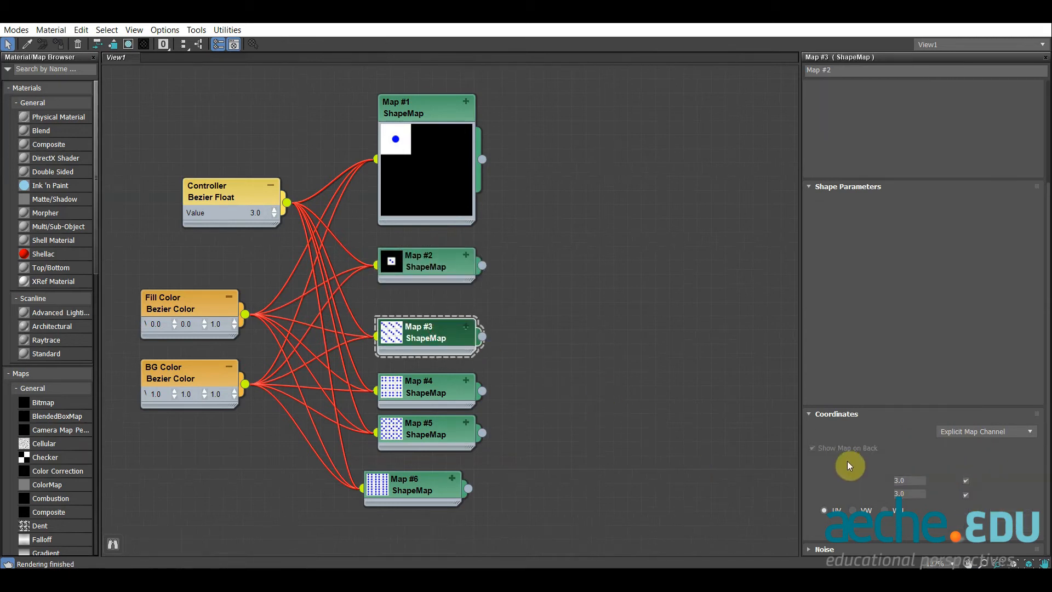
click(965, 480)
click(965, 494)
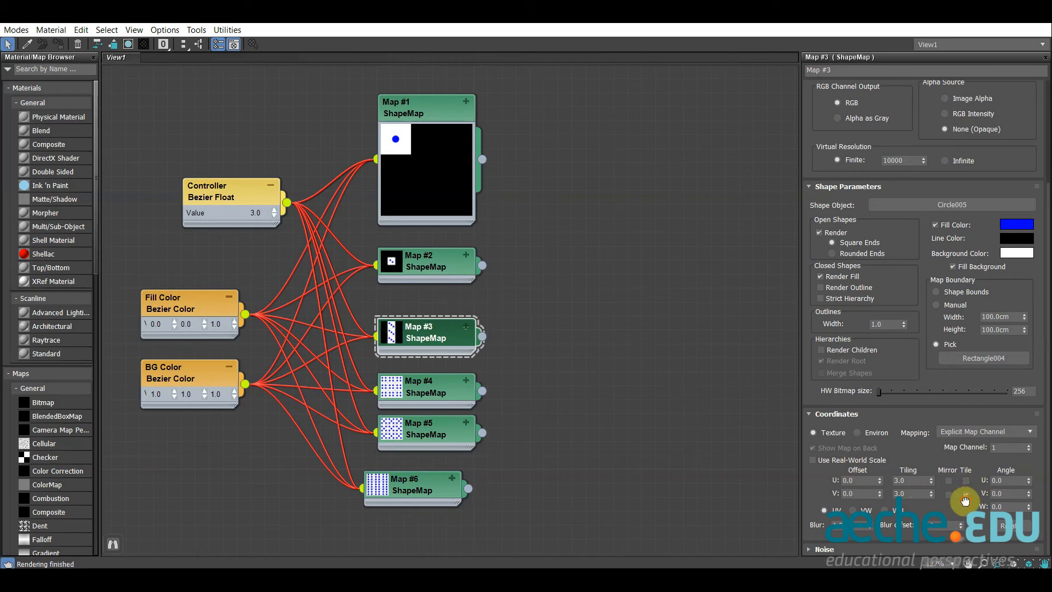
- Turn off U and V tile repetition for the Map #4, Map #5 and Map #6 ShapeMaps
middle_drag(443, 402, 448, 345)
double_click(438, 326)
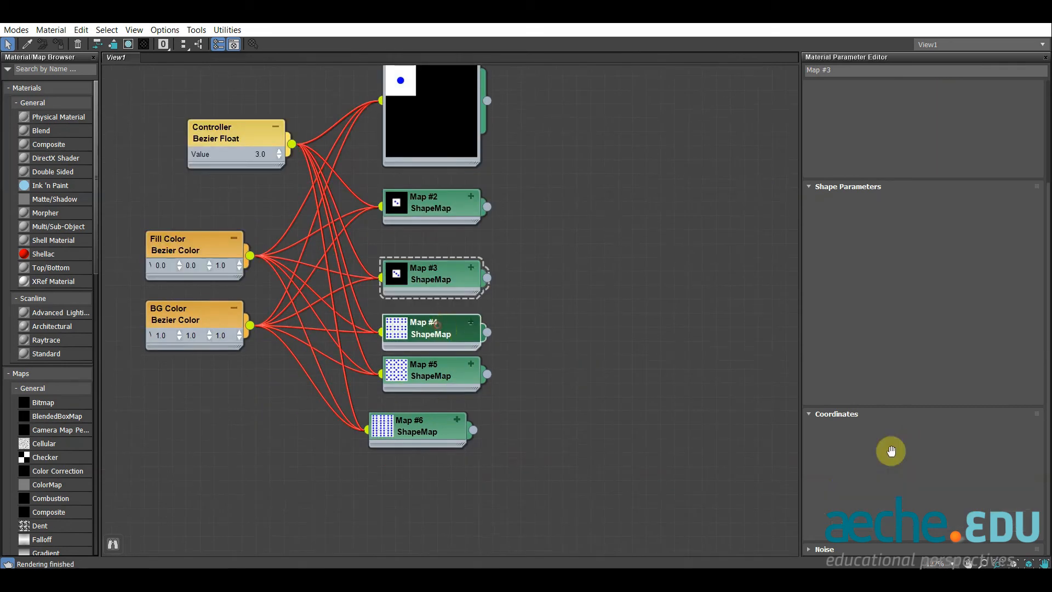
click(966, 494)
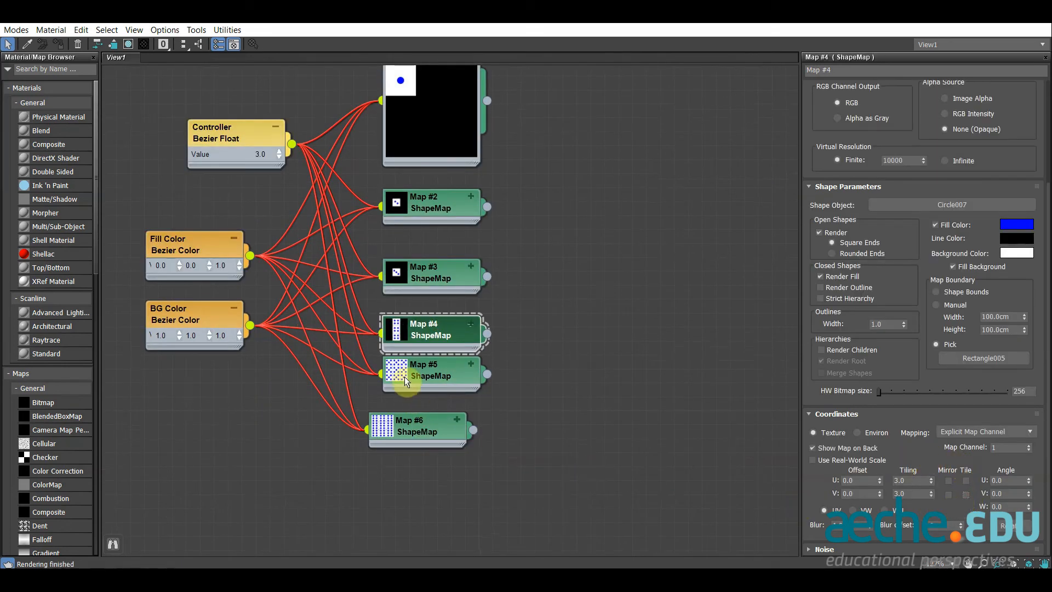
double_click(432, 378)
click(965, 481)
click(966, 494)
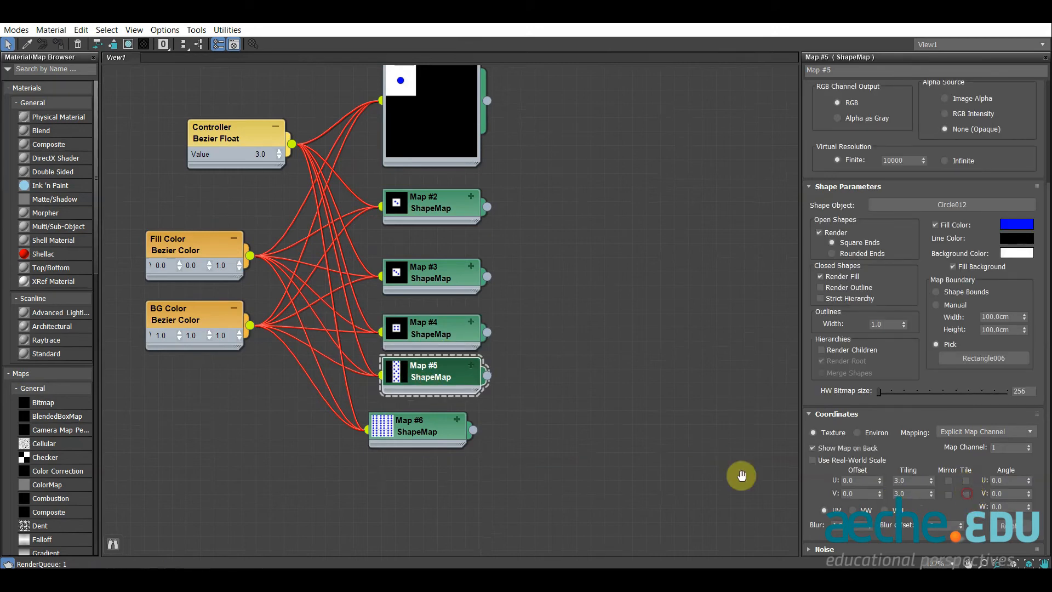
double_click(400, 432)
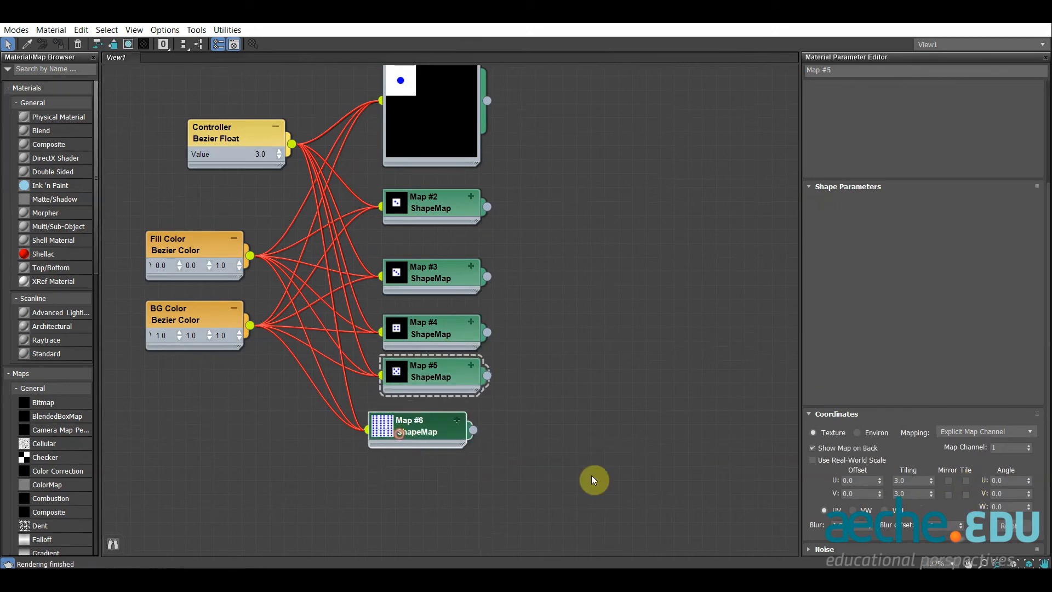
click(966, 481)
click(966, 493)
scroll(482, 263, up, 2)
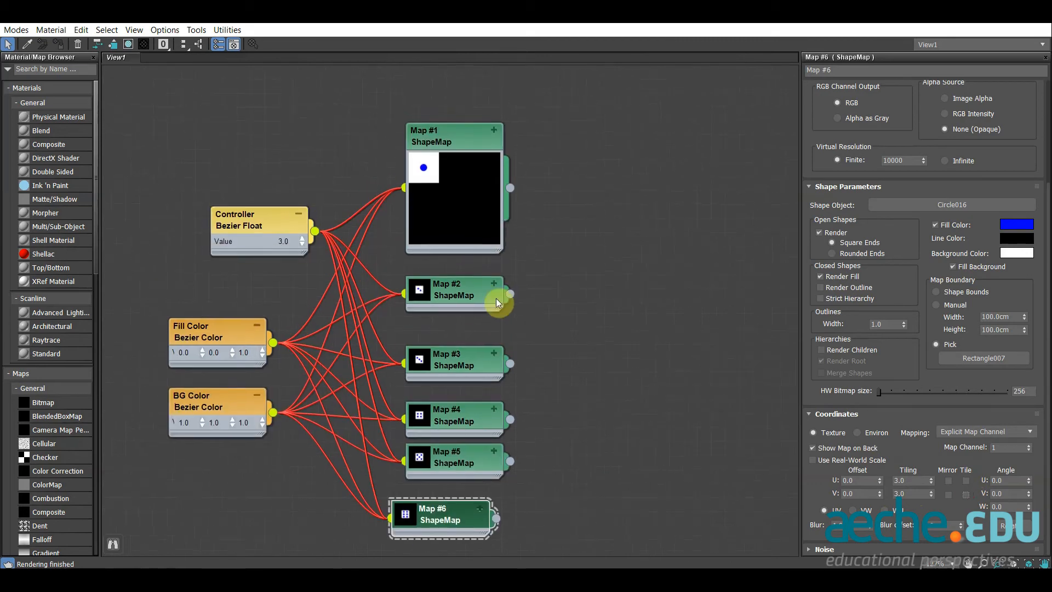
- Shrink Map #1's preview, enlarge Map #2's preview, and move Map #2 up closer to Map #1
double_click(472, 212)
scroll(450, 217, up, 1)
scroll(449, 217, up, 1)
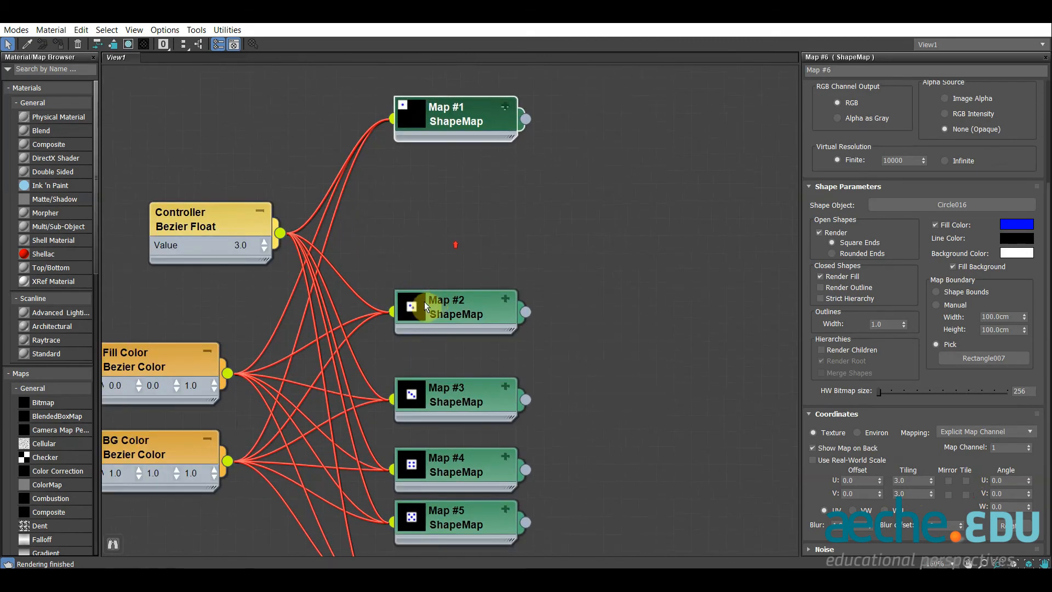
double_click(421, 306)
drag(445, 315, 447, 226)
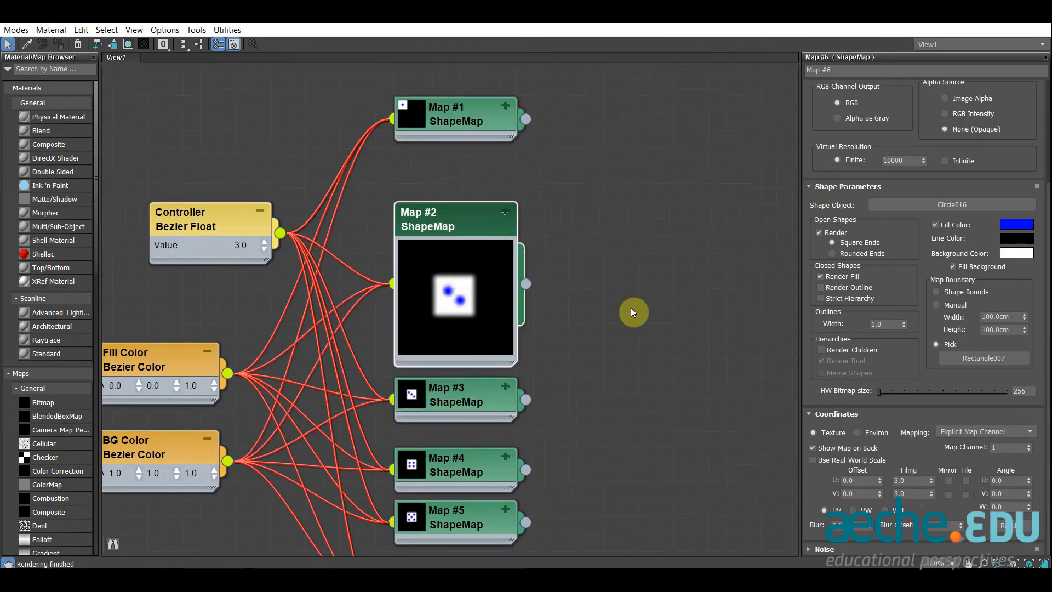
- Set Map #6's V Offset to -0.333
double_click(863, 493)
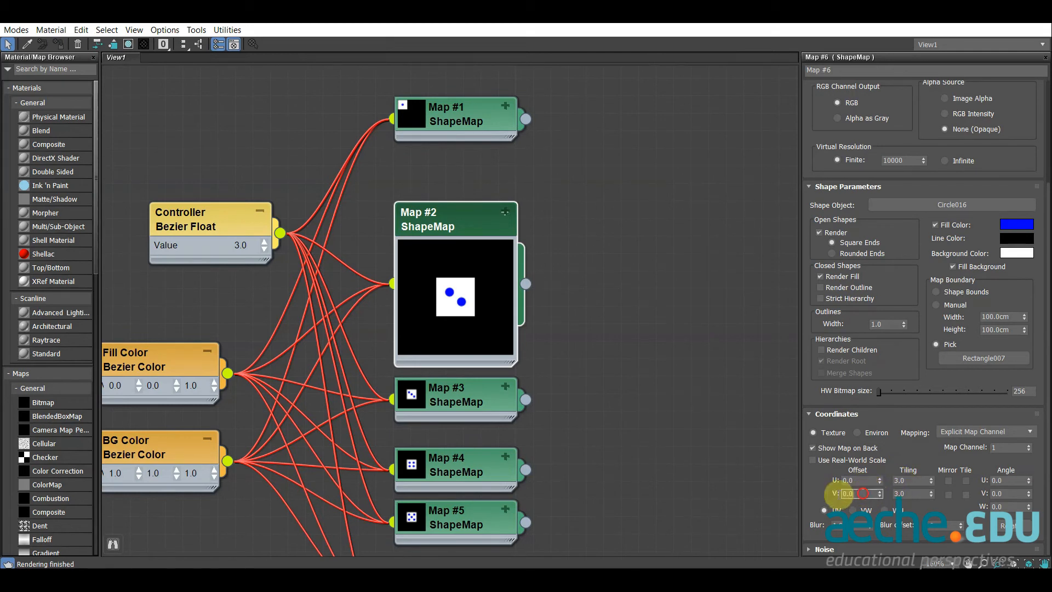
text(-)
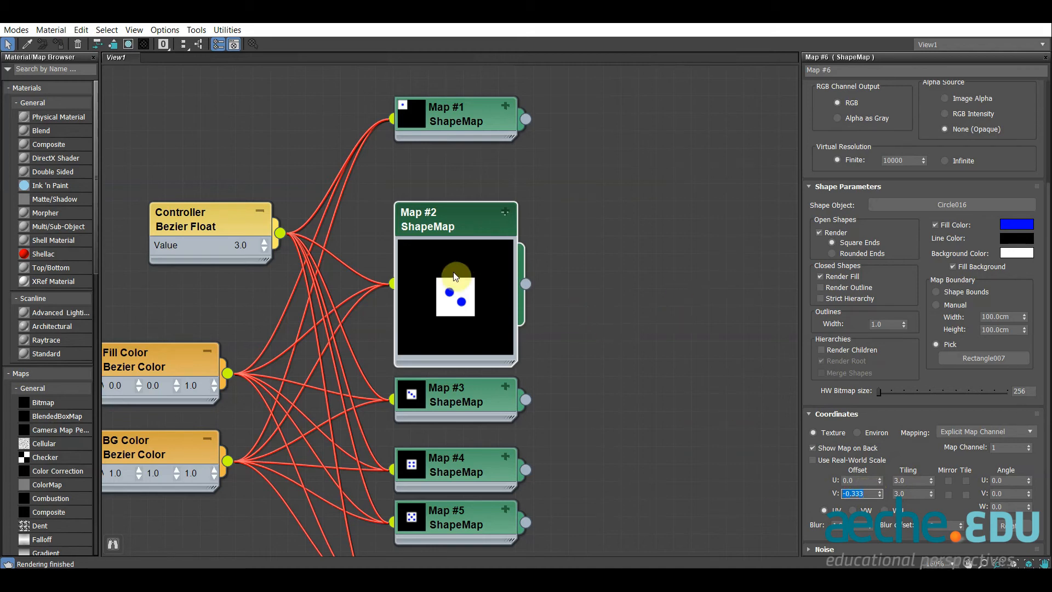
middle_drag(634, 330, 594, 203)
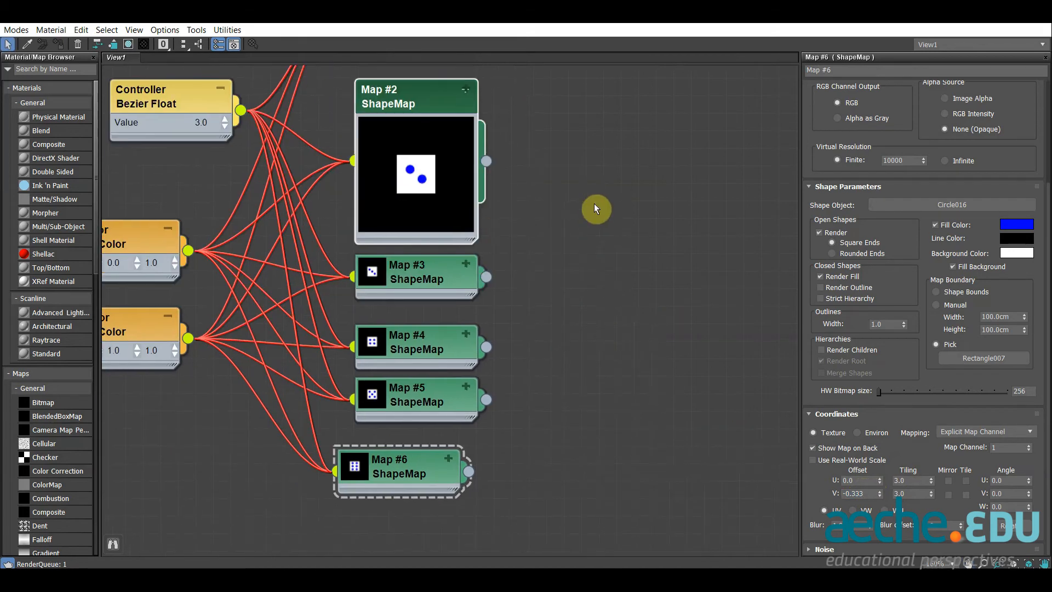
middle_drag(556, 263, 565, 337)
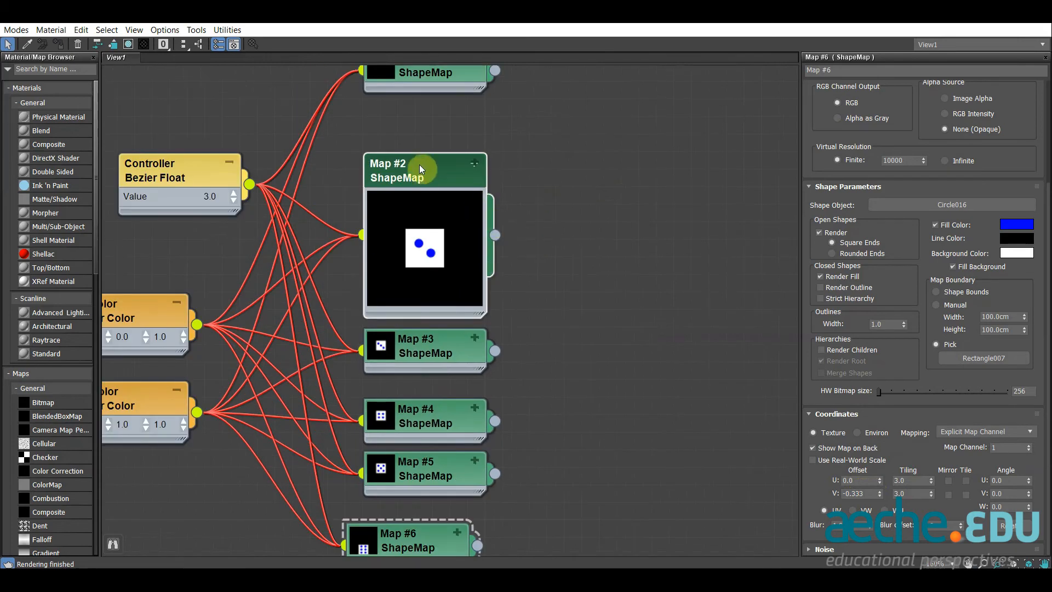
- Set Map #2's V Offset to 0.333 and shrink its preview
click(419, 164)
click(863, 493)
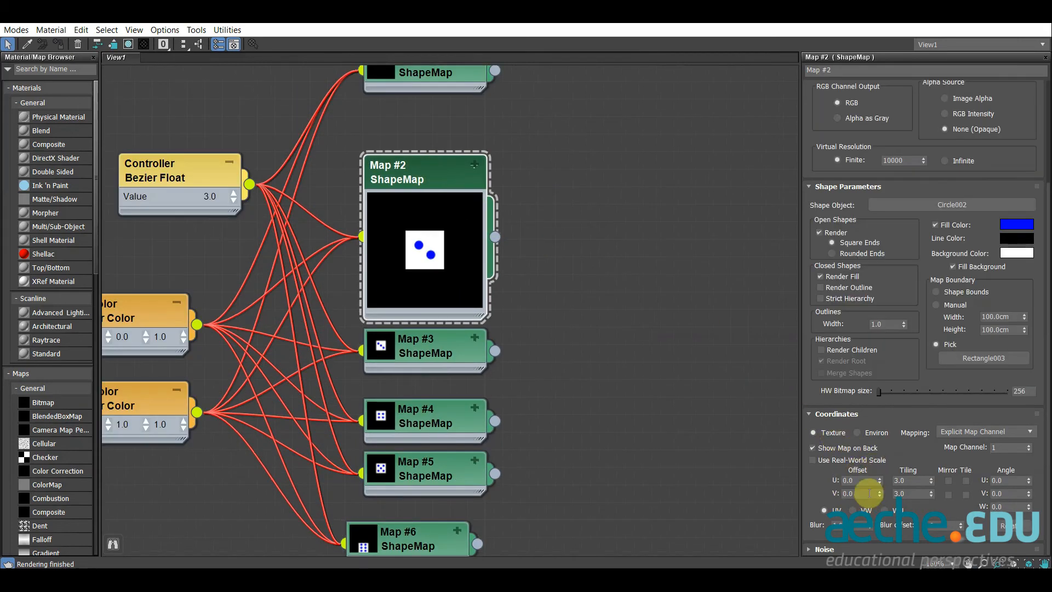
text(0)
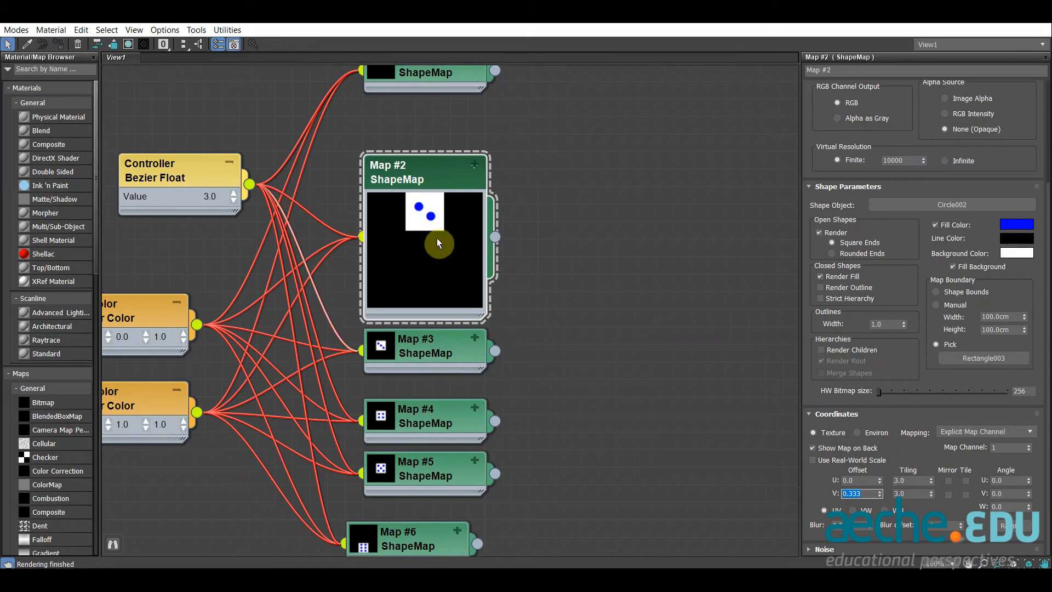
double_click(410, 232)
- Set both the V Offset and U Offset of Map #3 to 0.333
click(426, 343)
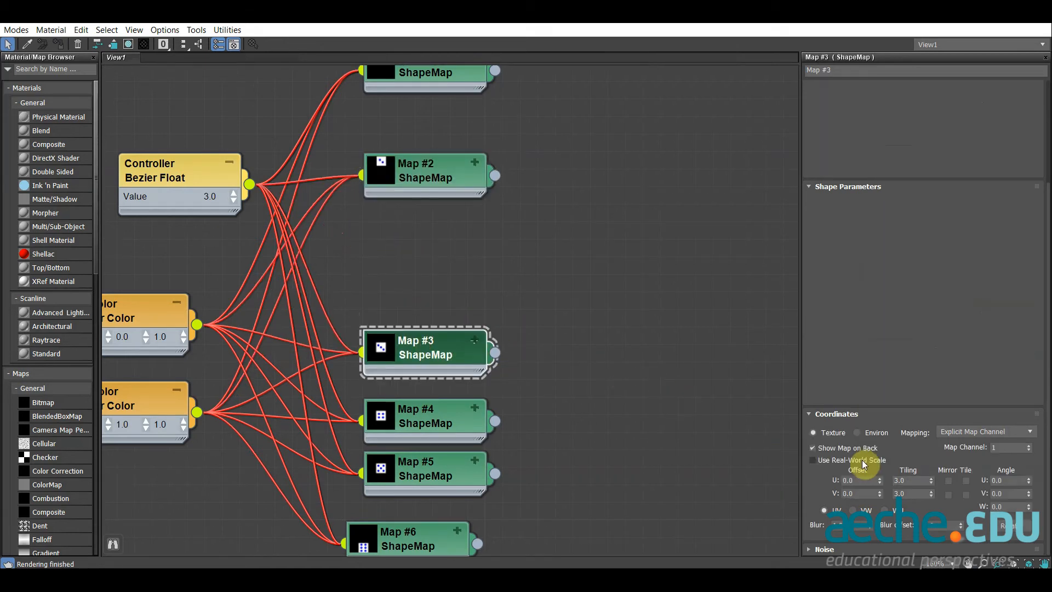
double_click(859, 493)
text(0.3)
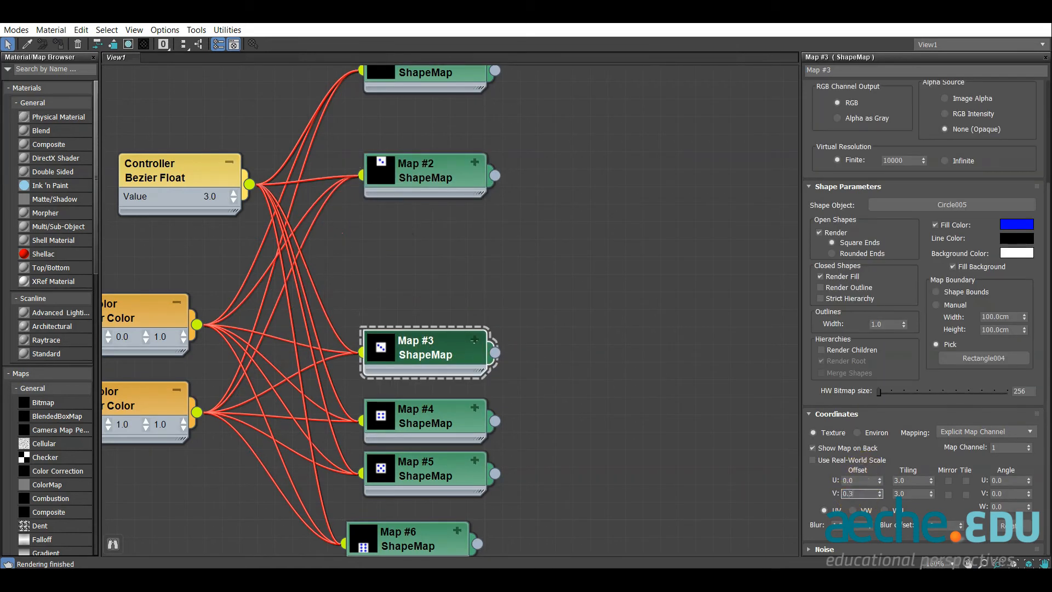
text(33)
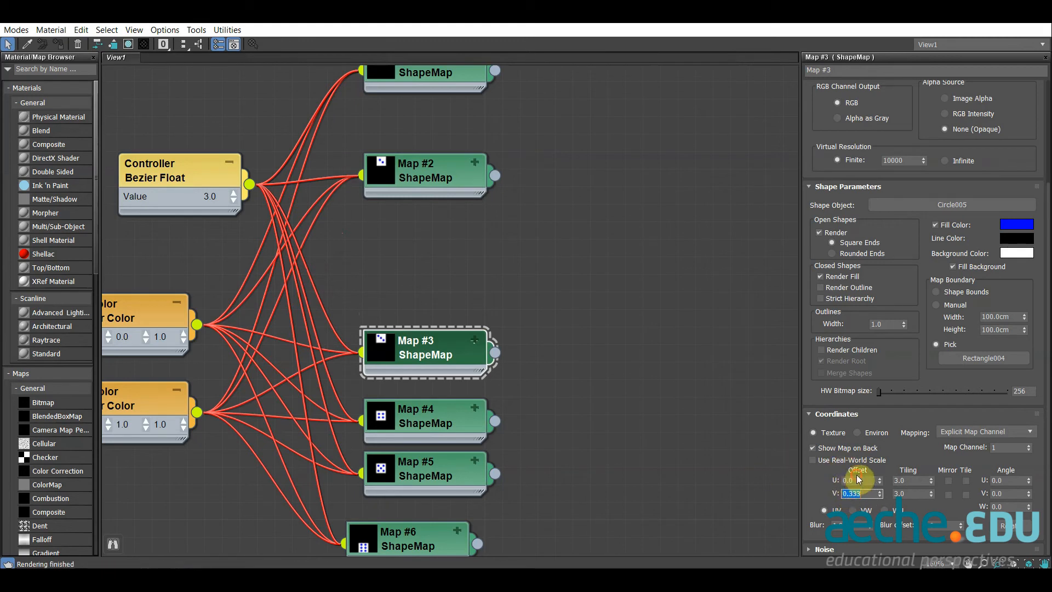
click(876, 500)
click(849, 486)
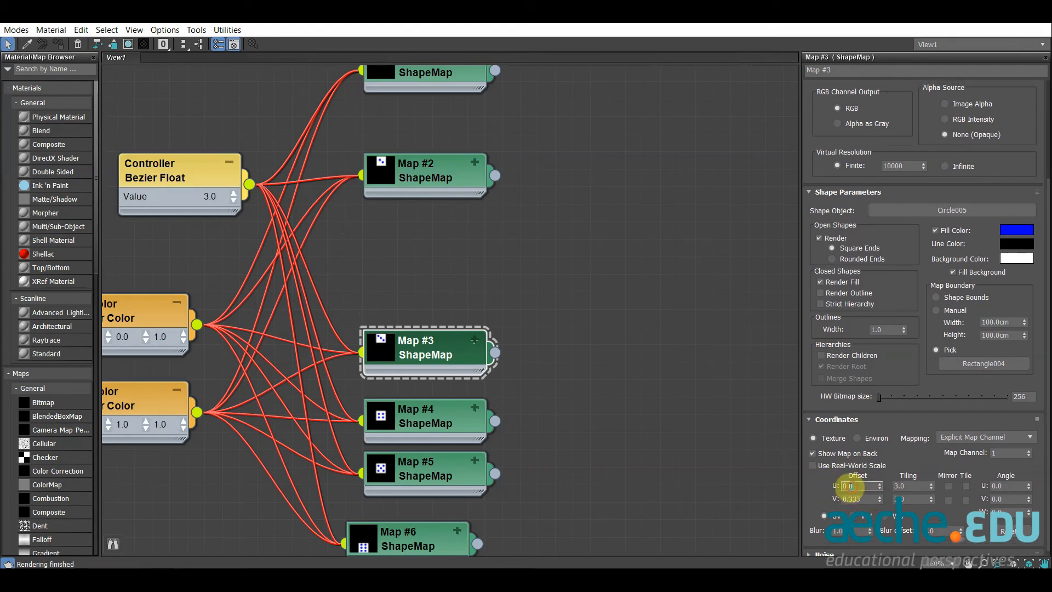
key(BackSpace)
text(333)
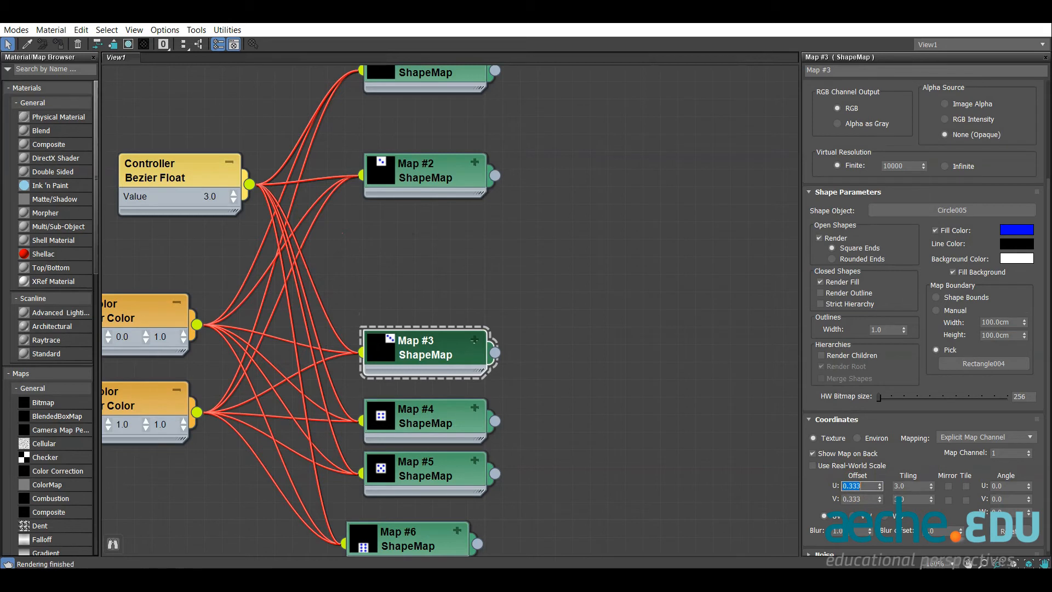
- Set Map #4's U Offset to -0.333
click(415, 408)
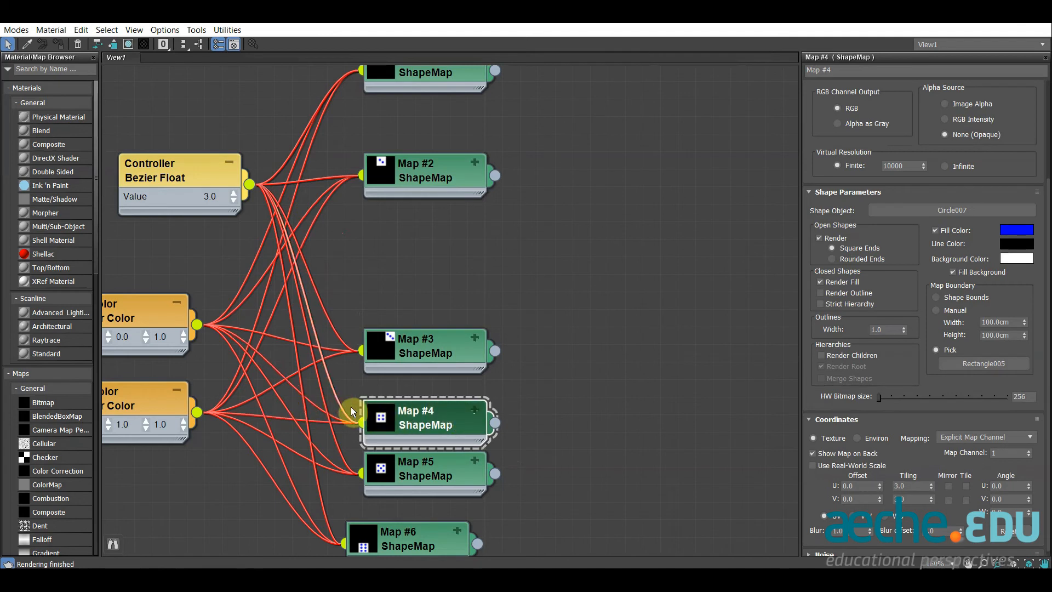
click(860, 486)
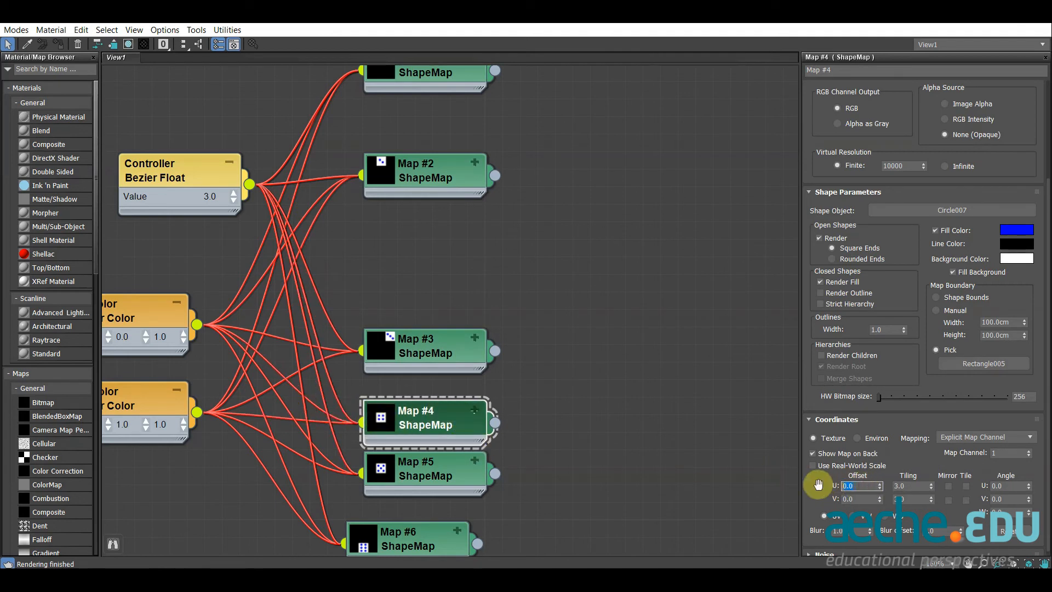
text(-)
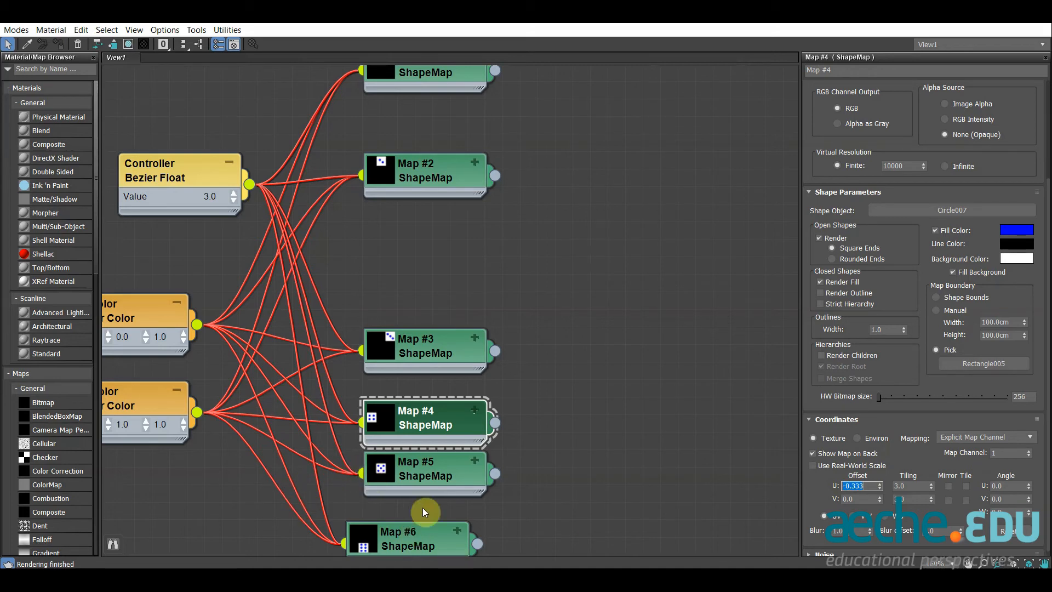
- Set Map #6's U Offset to 0.333 and reset its V Offset to 0
middle_drag(488, 500, 504, 433)
click(429, 472)
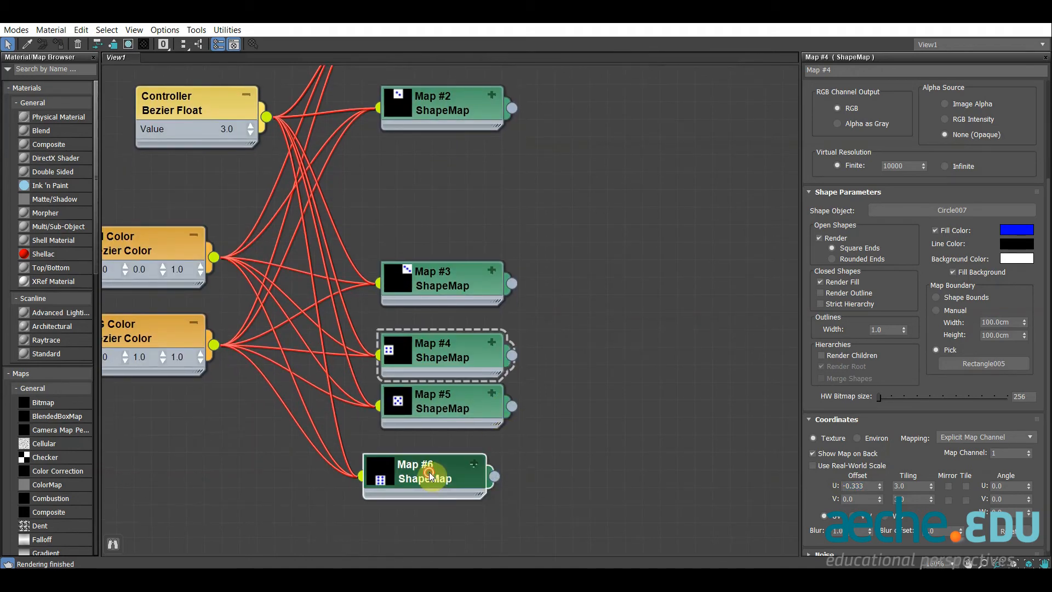
double_click(866, 484)
text(0)
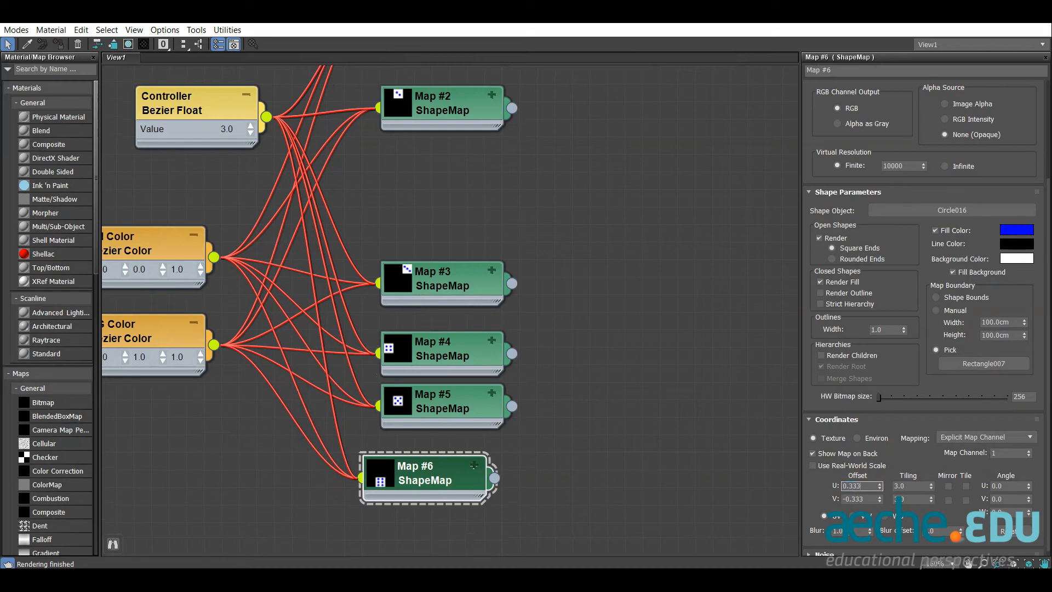
right_click(879, 499)
- Move Map #3 up beneath Map #2 and automatically lay out all nodes in aligned columns
drag(443, 279, 444, 168)
middle_drag(443, 252, 400, 350)
scroll(400, 182, down, 1)
click(183, 43)
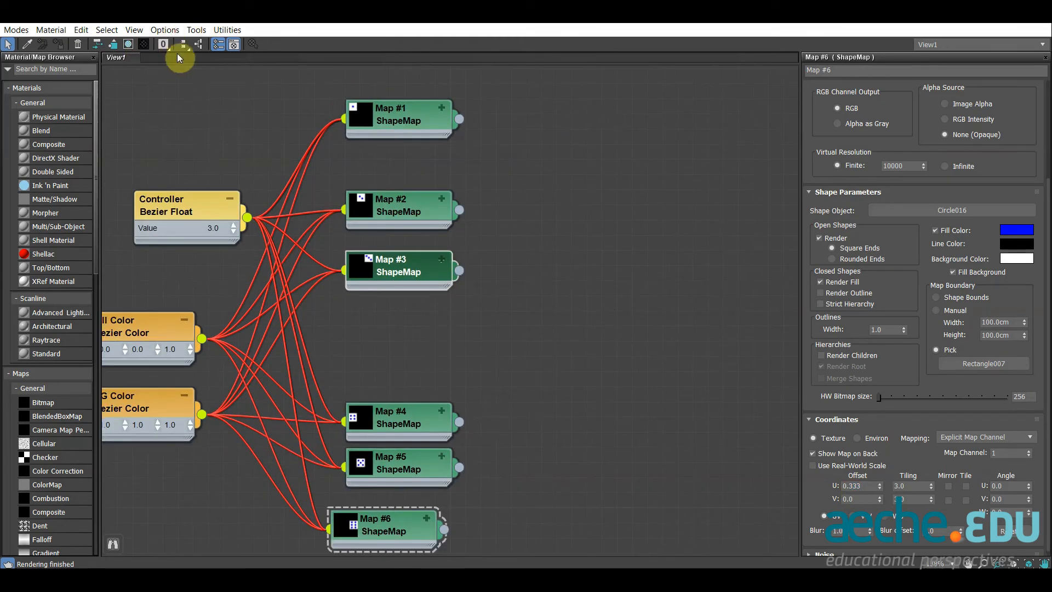
key(z)
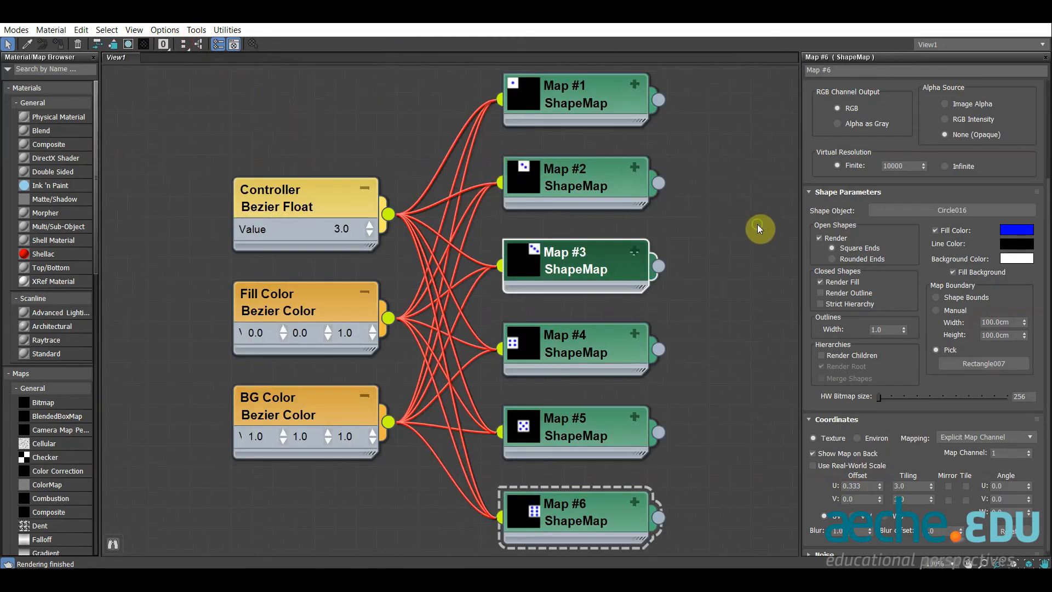
middle_drag(757, 224, 736, 224)
scroll(518, 219, down, 1)
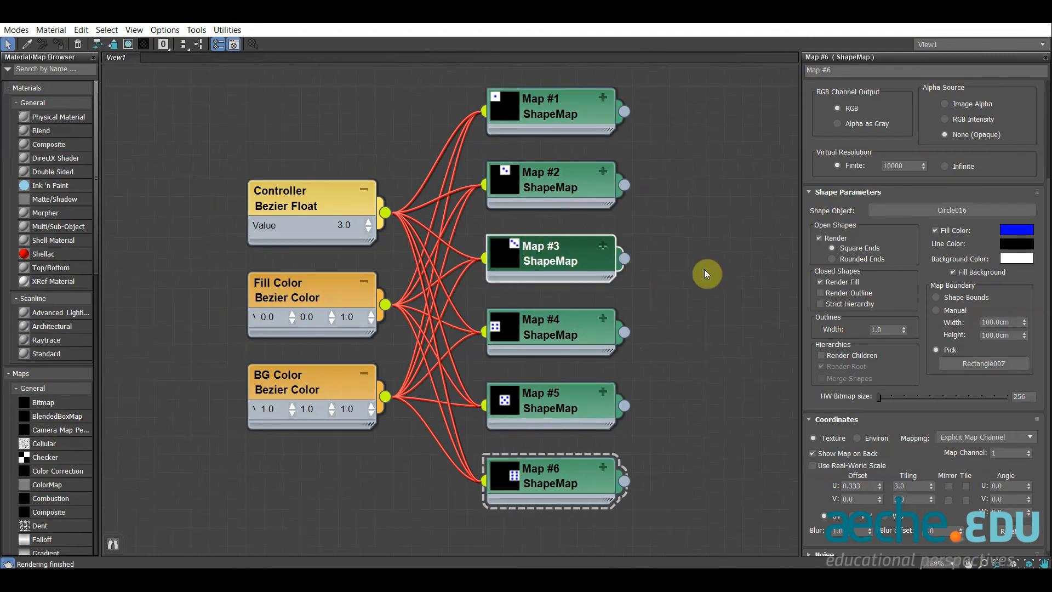
- Create a Composite map, place it beside the ShapeMap column, and connect Map #1 to its Layer 1 input
middle_drag(704, 268, 534, 310)
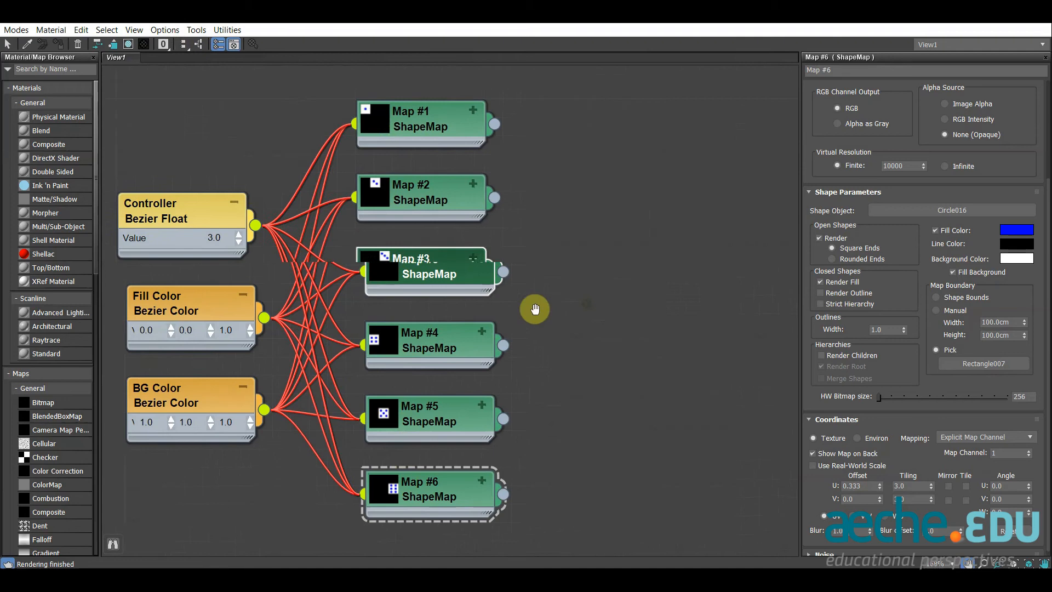
right_click(560, 202)
mouse_move(597, 222)
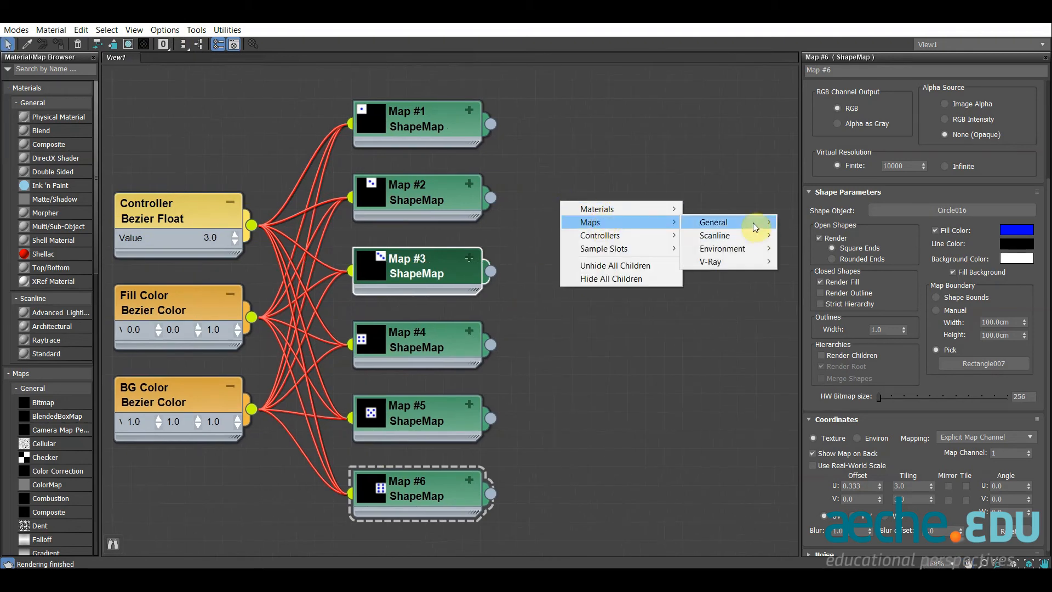
mouse_move(753, 223)
click(840, 139)
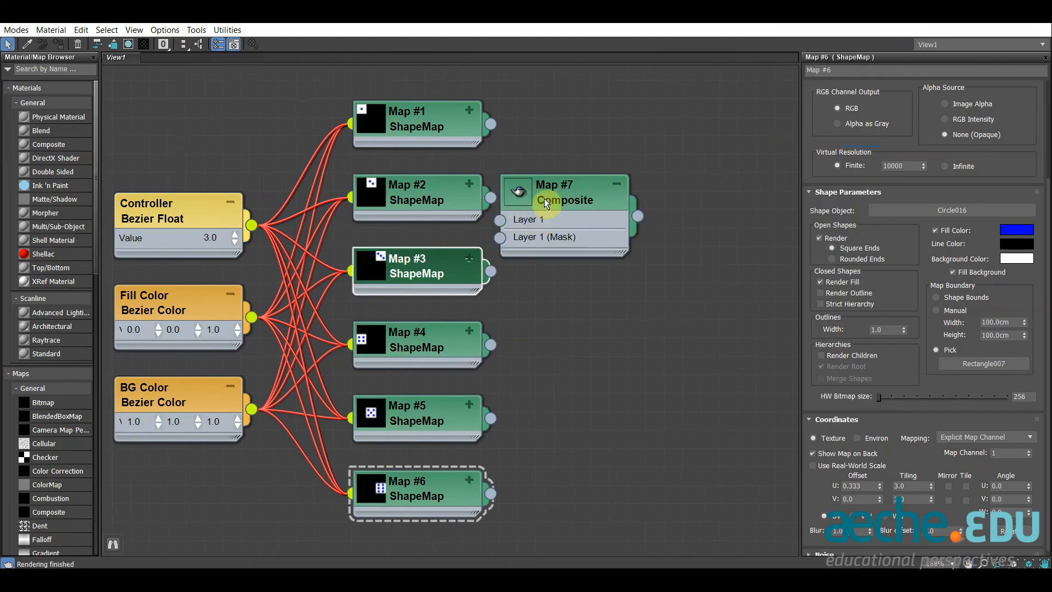
drag(544, 199, 664, 181)
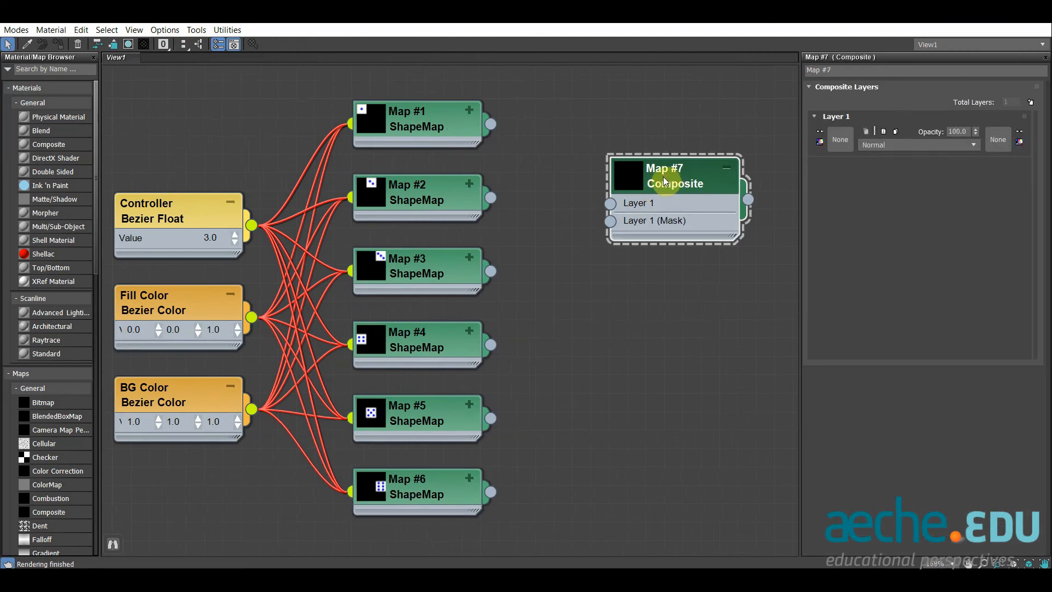
drag(491, 124, 609, 204)
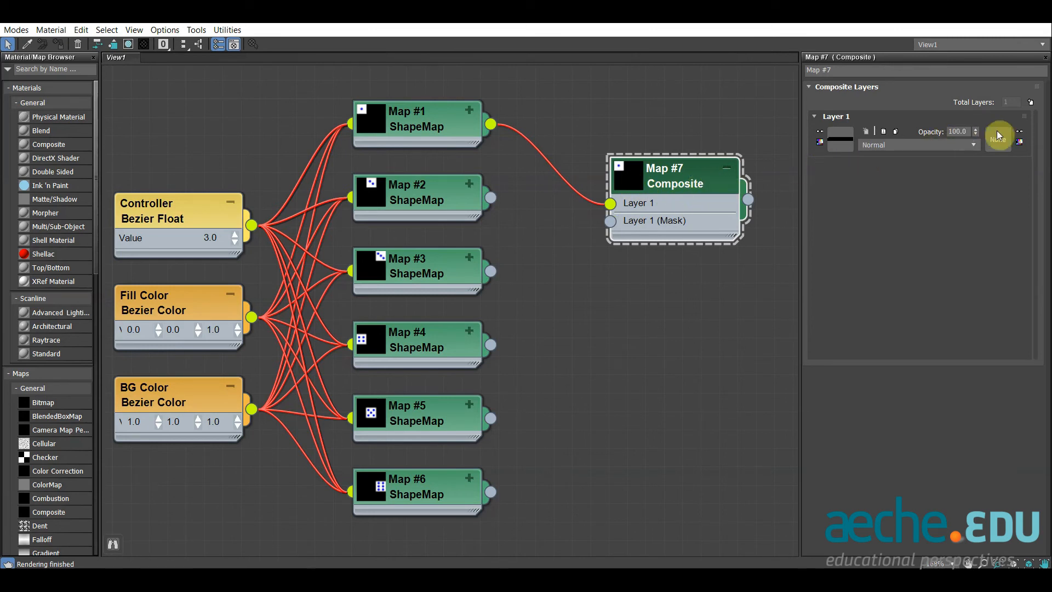
- Add a second layer to Map #7, enlarge its preview, and connect Map #2 to both Layer 2 and Layer 2 (Mask)
click(1031, 103)
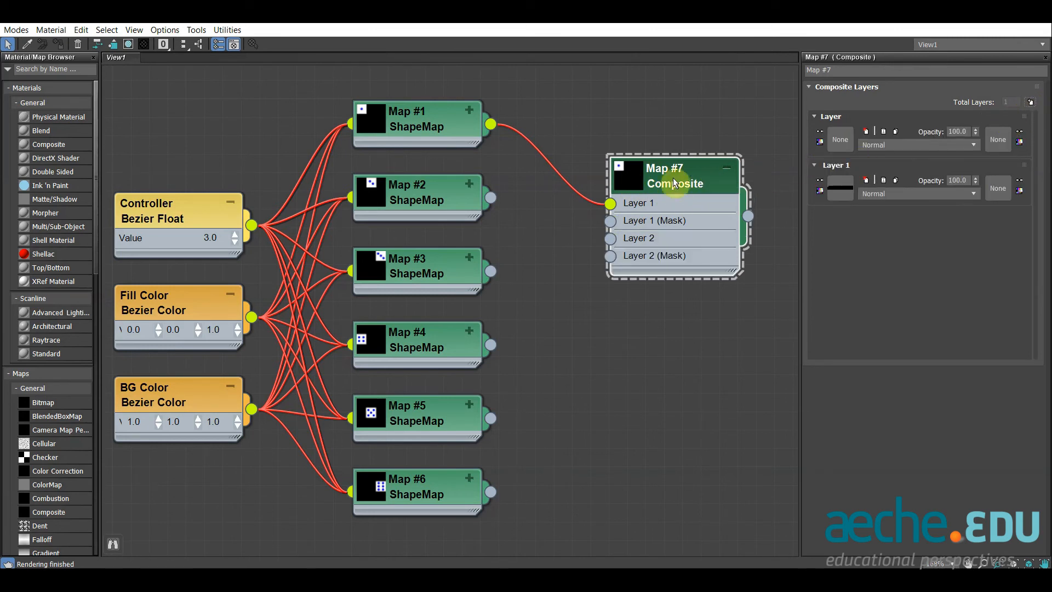
drag(497, 197, 614, 243)
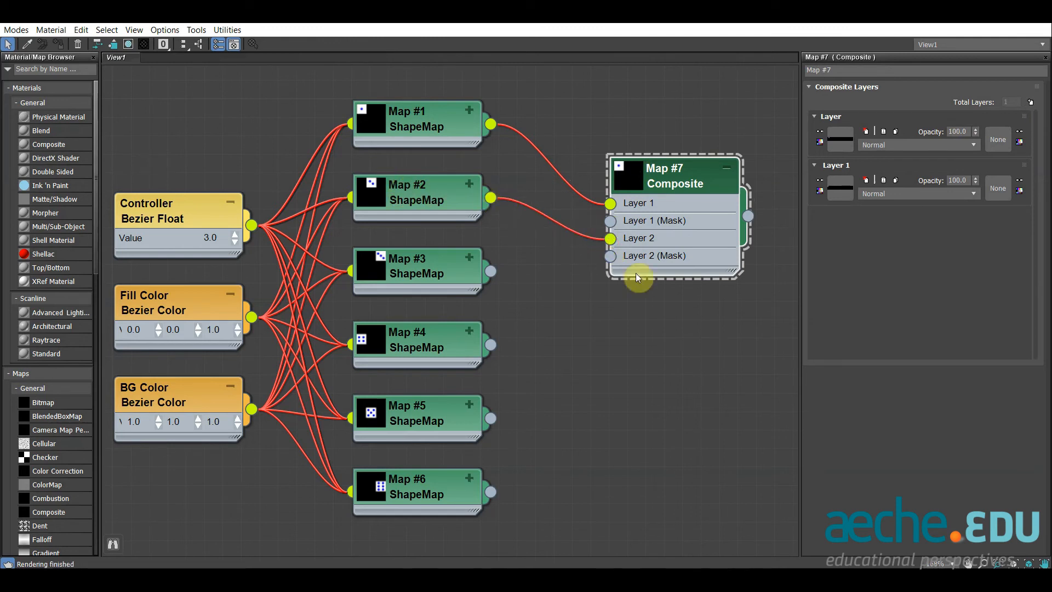
double_click(630, 180)
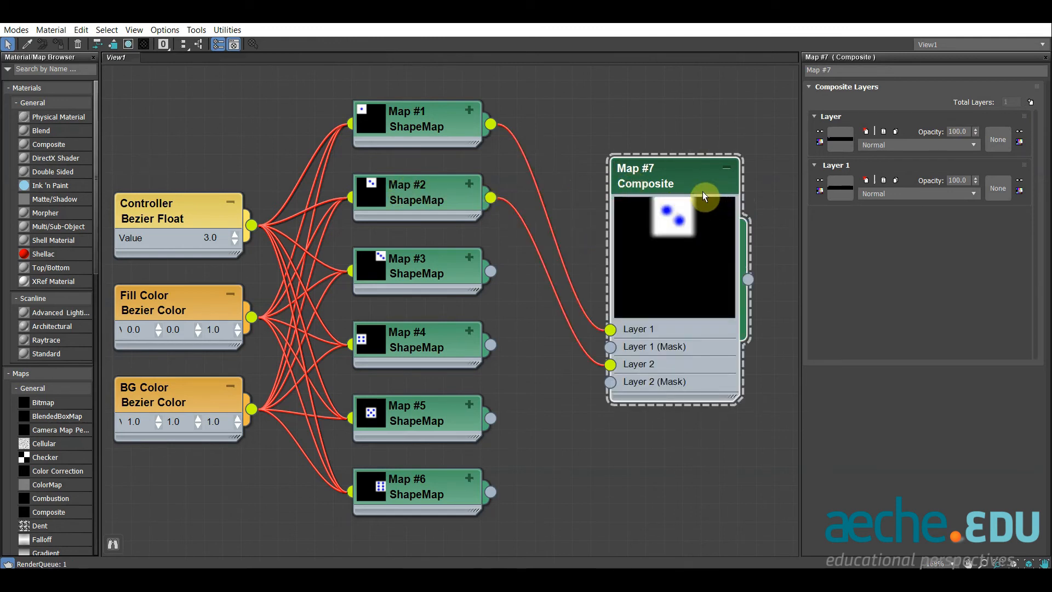
drag(702, 192, 681, 153)
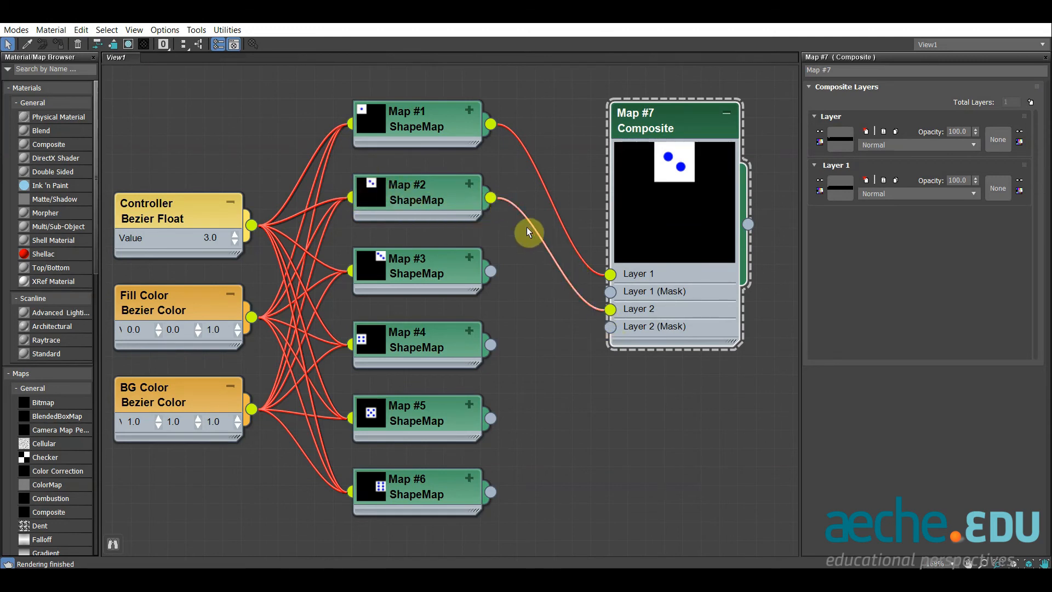
drag(491, 198, 558, 289)
drag(608, 331, 610, 327)
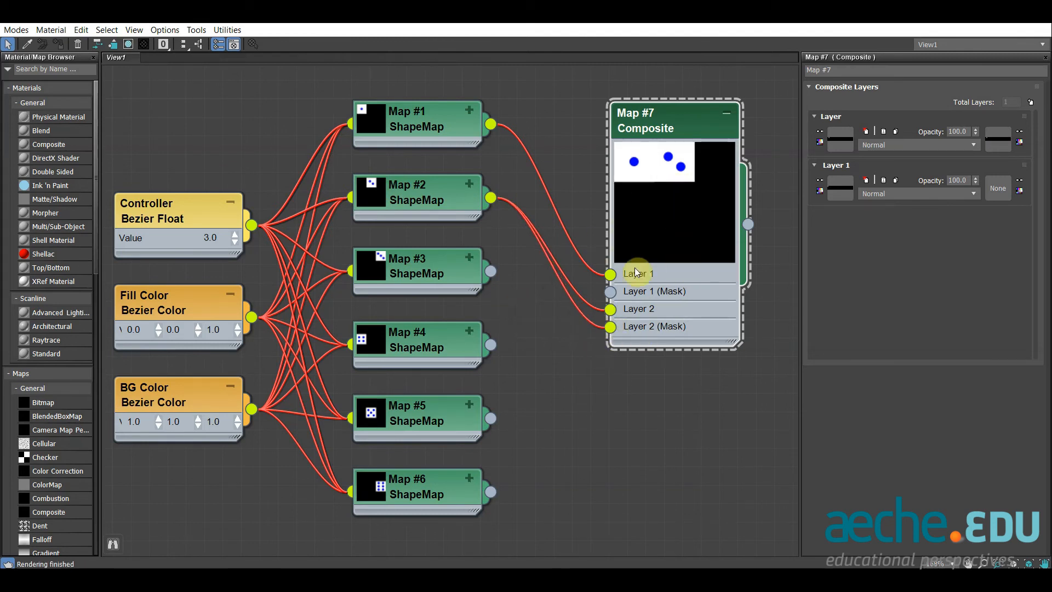
- Add Layers 3 and 4 to Map #7 and connect Map #3 and Map #4 to their respective layer and mask inputs
click(1031, 102)
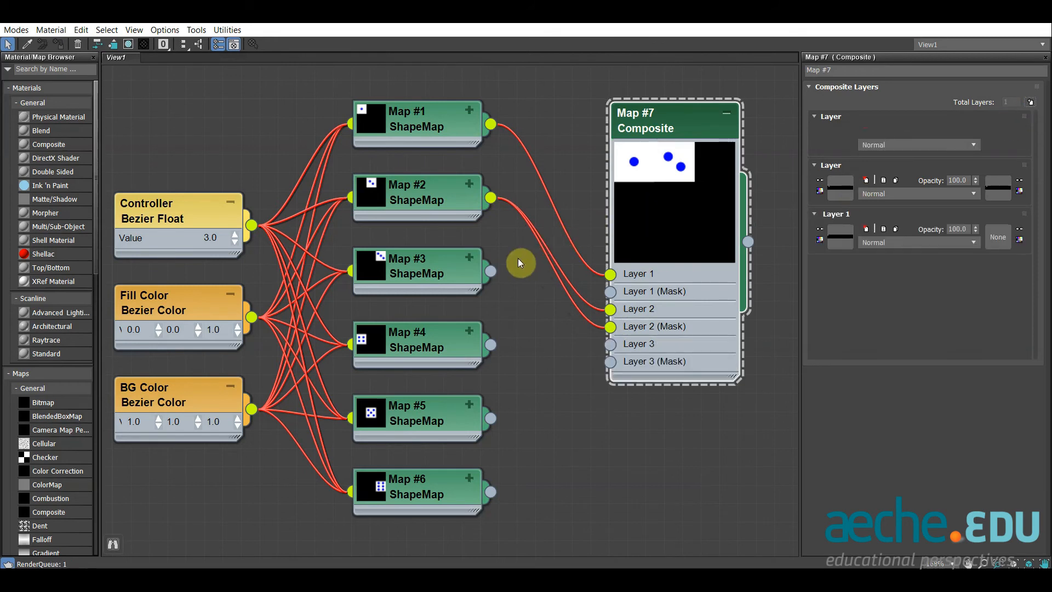
drag(490, 270, 609, 343)
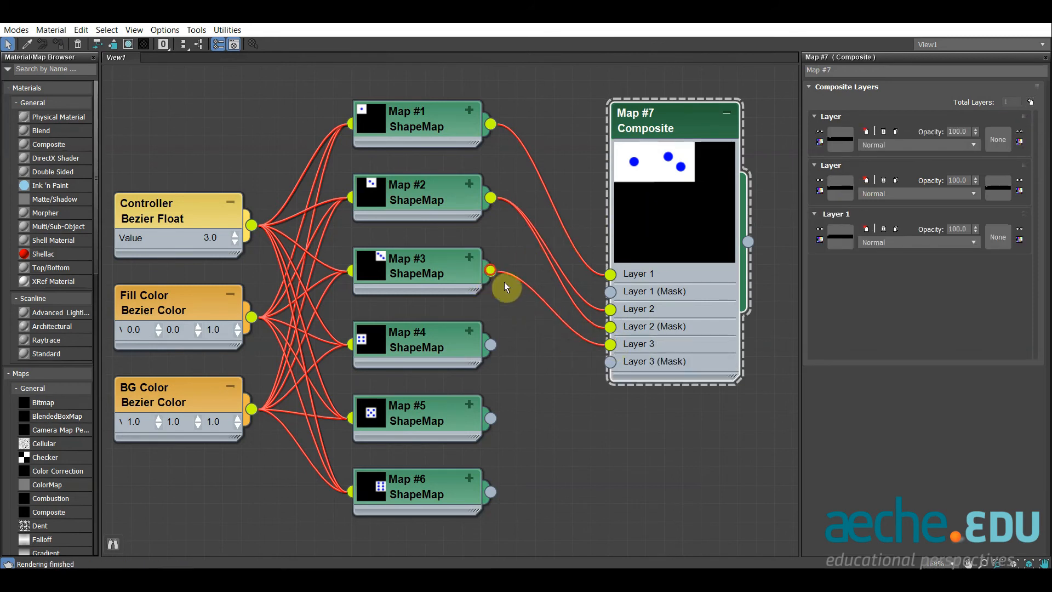
drag(491, 272, 612, 362)
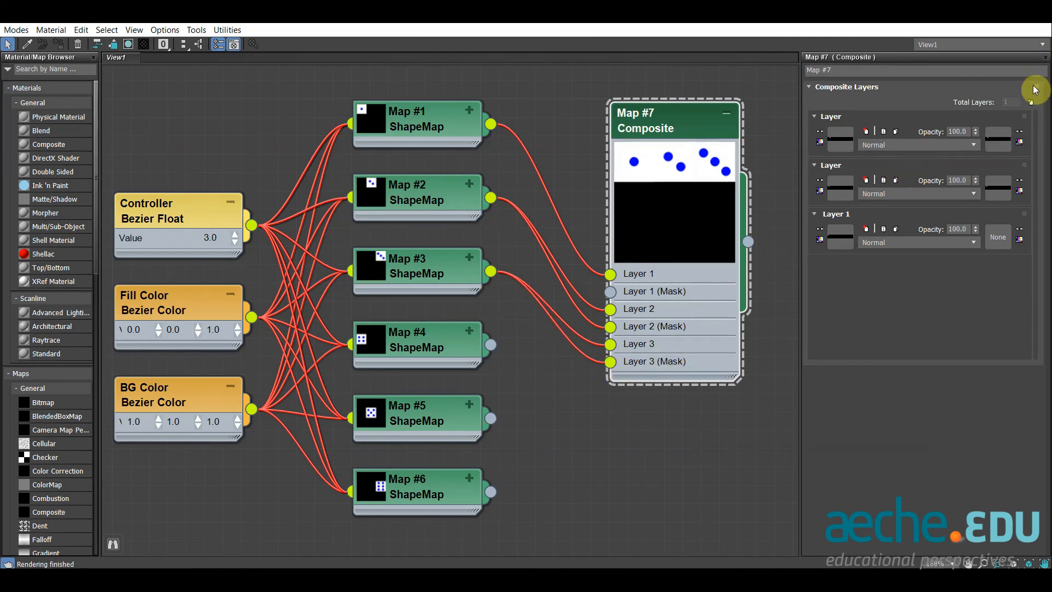
click(1031, 102)
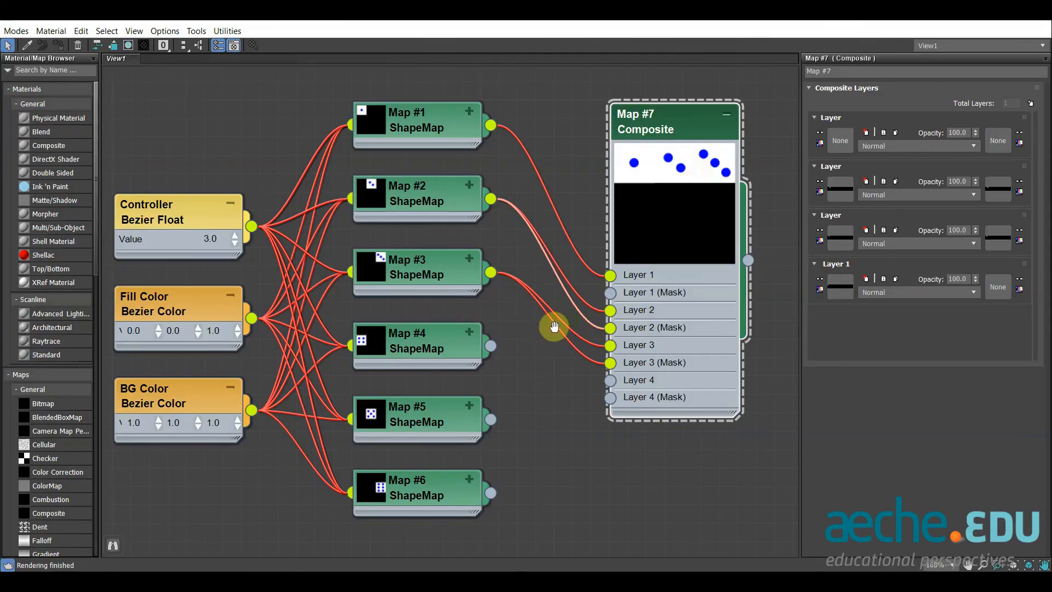
middle_drag(554, 306, 473, 362)
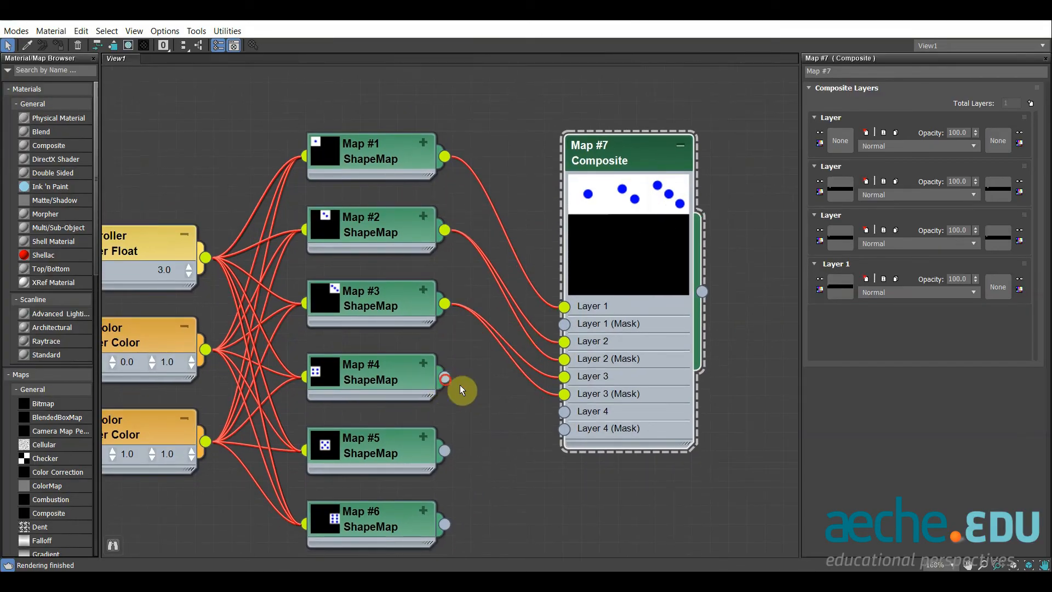
drag(460, 391, 565, 412)
drag(443, 378, 564, 428)
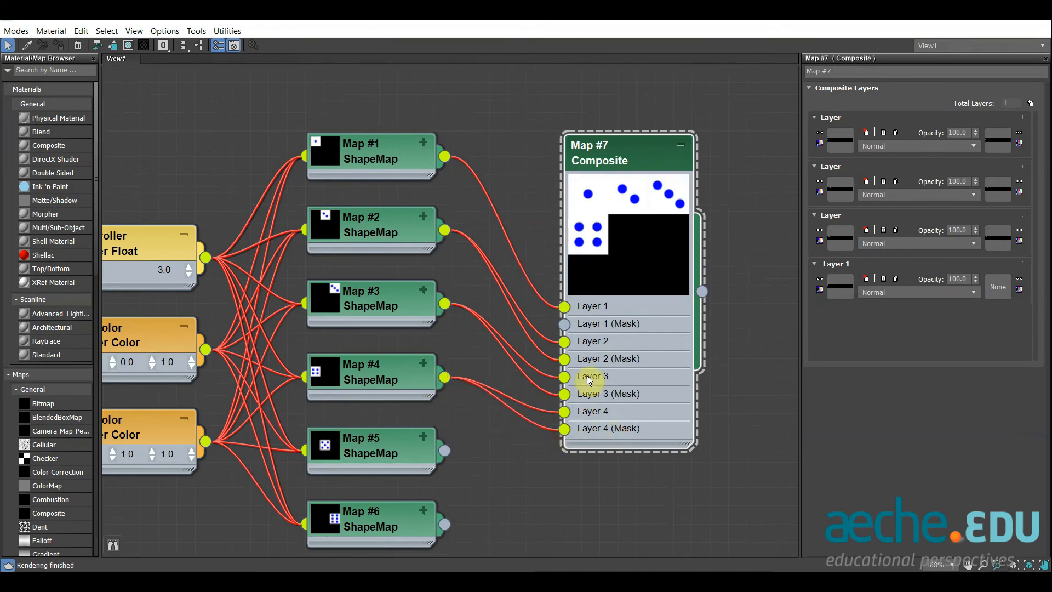
- Add Layers 5 and 6 to Map #7, connect Map #5 and Map #6 to their layer and mask inputs, and collapse the composite's input list
click(1031, 103)
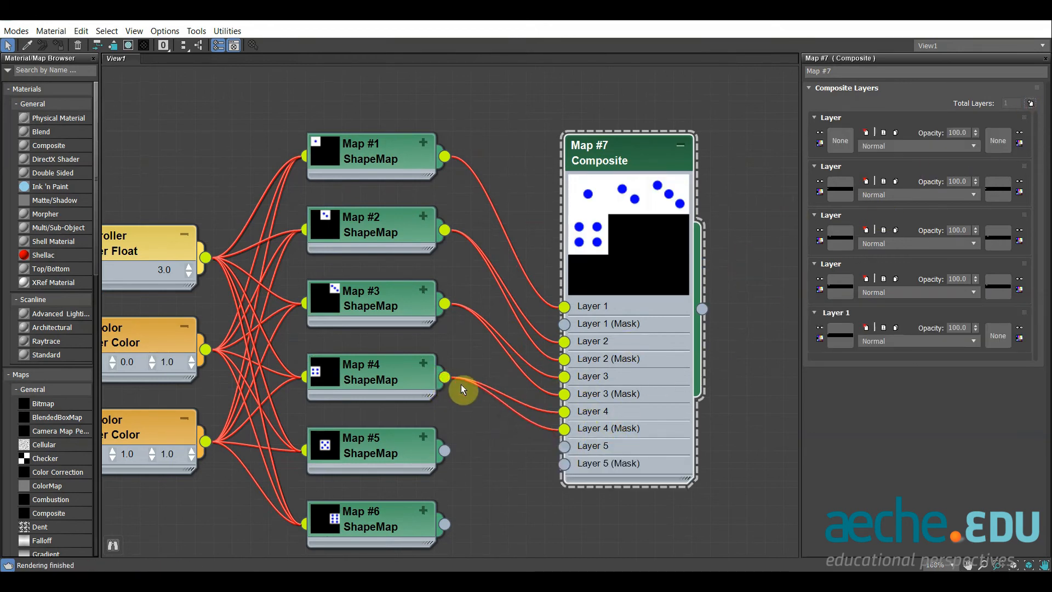
drag(520, 453, 565, 445)
drag(445, 450, 564, 463)
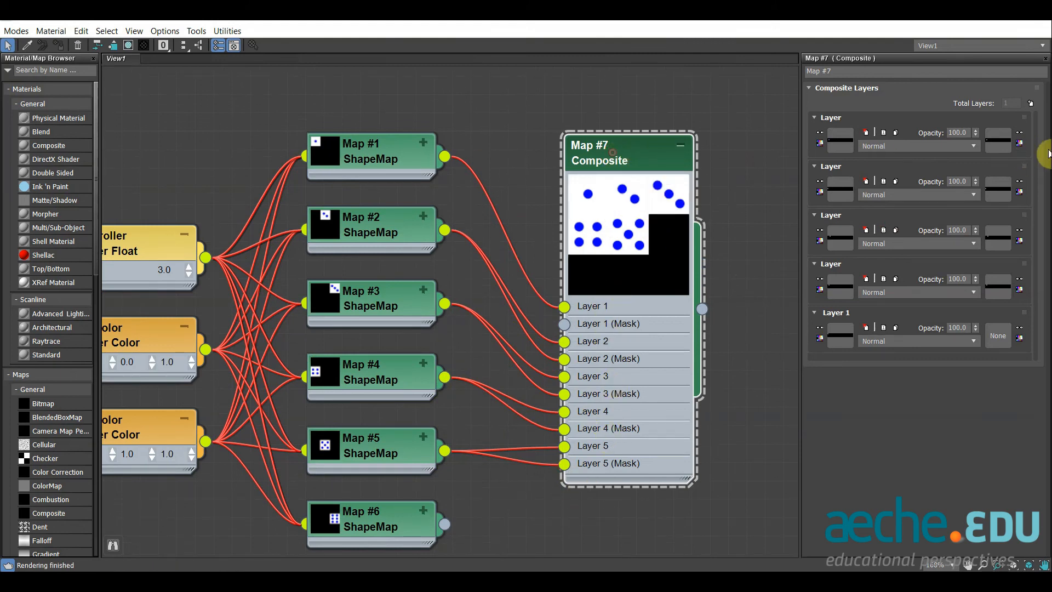
click(1031, 103)
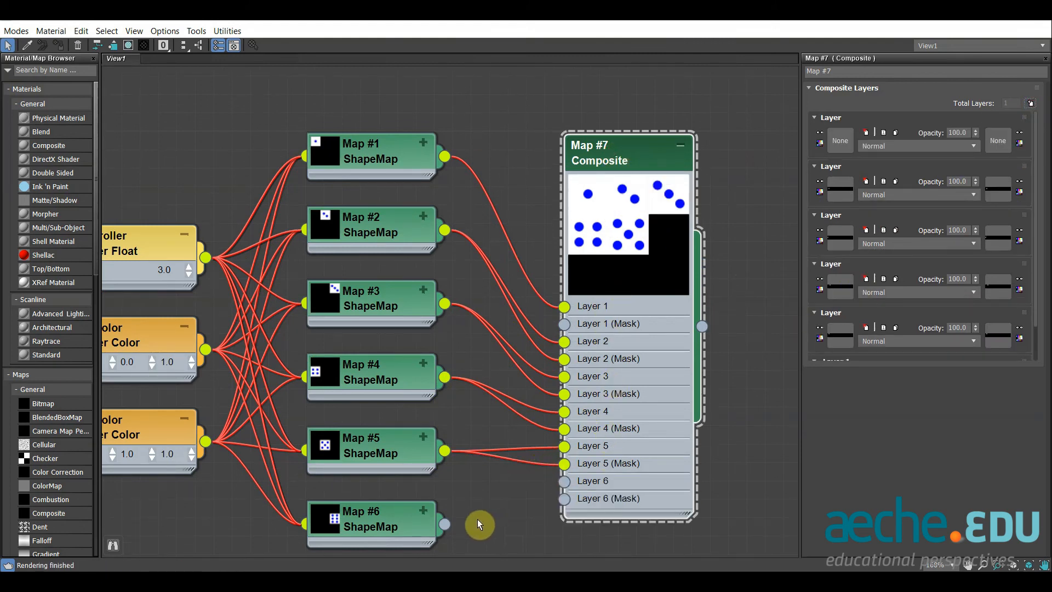
drag(445, 525, 565, 481)
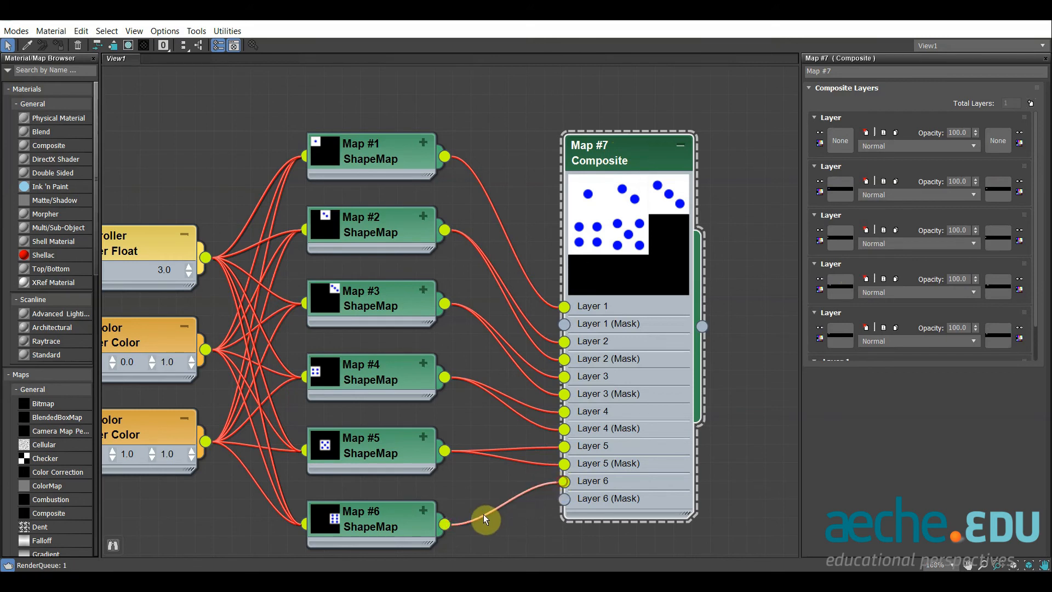
drag(444, 524, 564, 498)
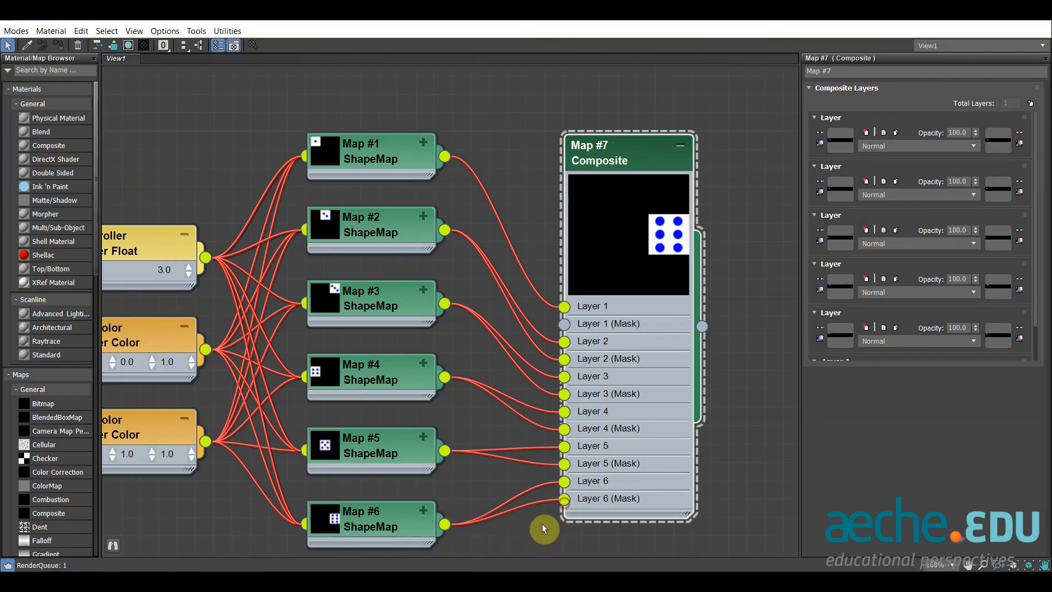
middle_drag(219, 167, 284, 172)
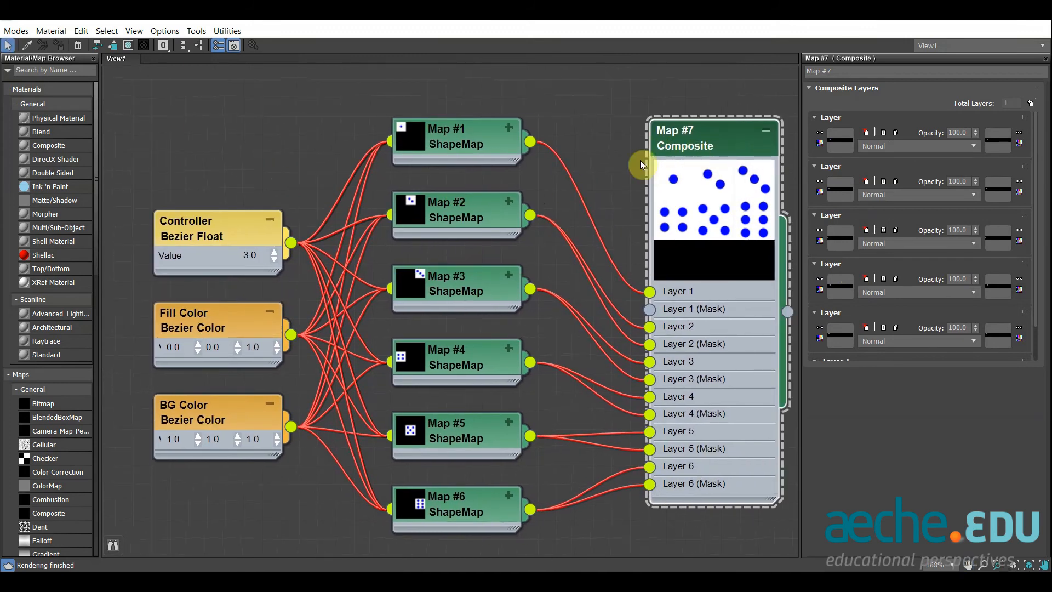
click(767, 131)
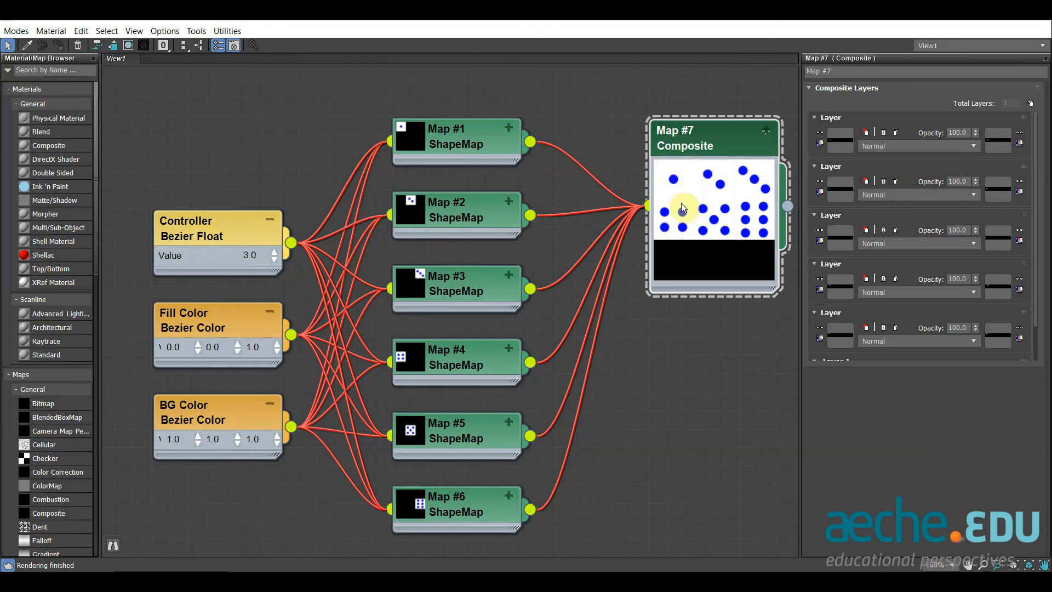
- Set the shared Bezier Float tiling controller's value to 3.333
click(259, 255)
text(3.3)
key(Return)
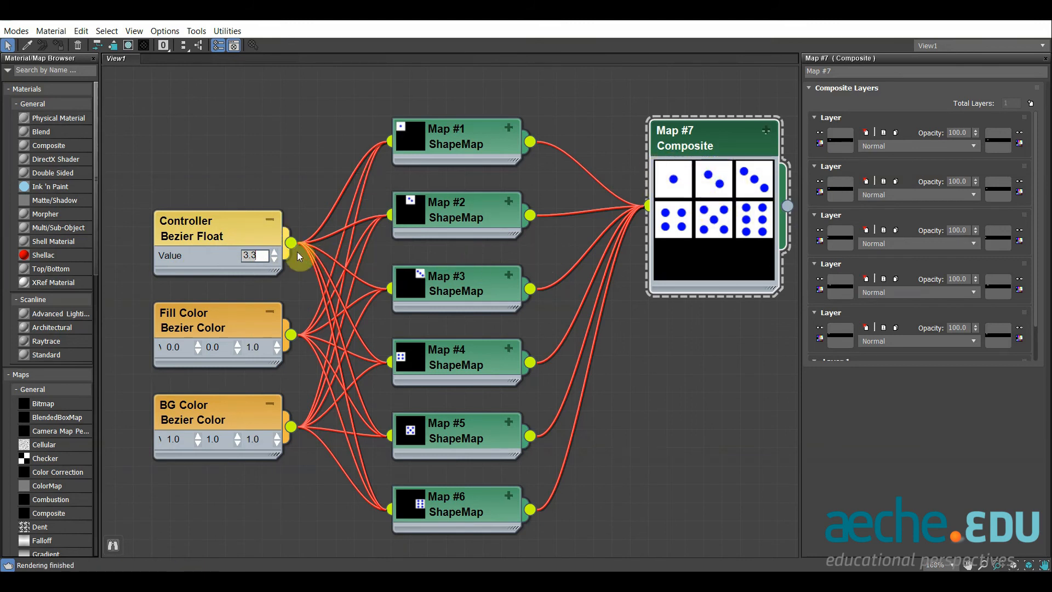
text(33)
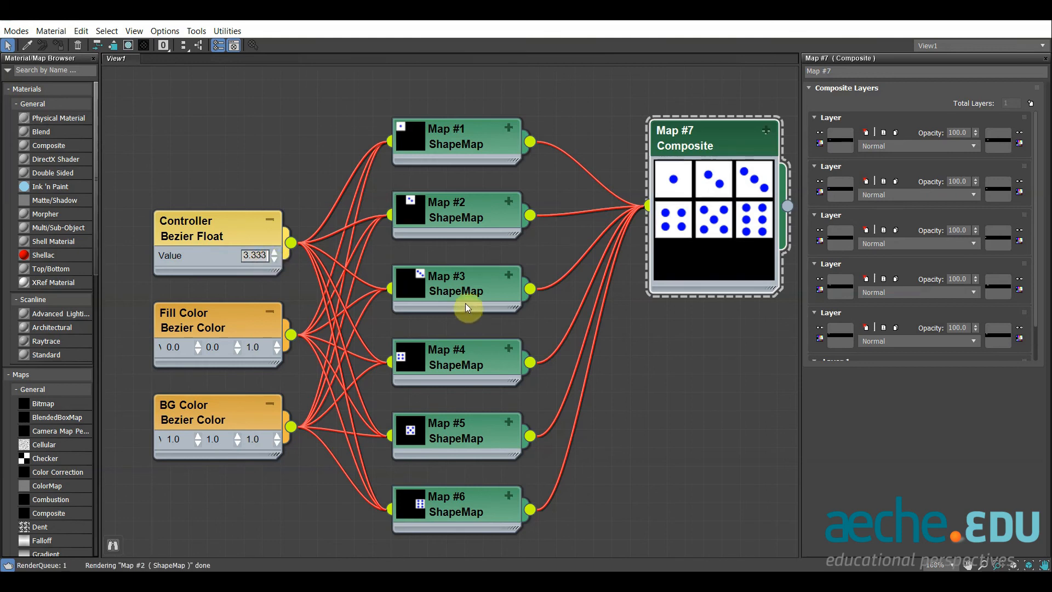
click(209, 329)
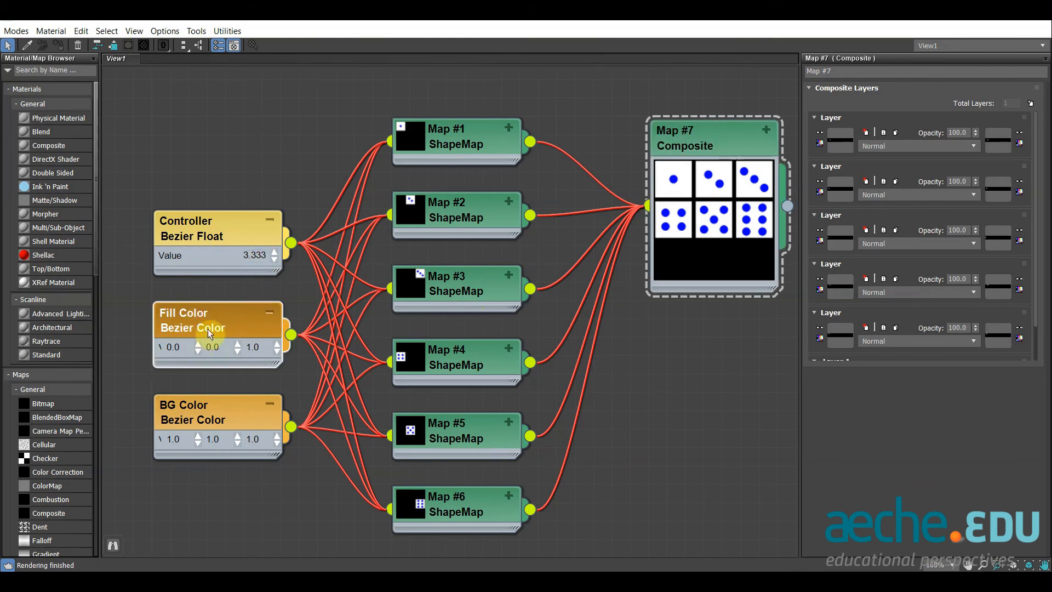
- Change the shared fill color through Map #1 to a pale grey-beige with RGB 199, 199, 184
double_click(465, 131)
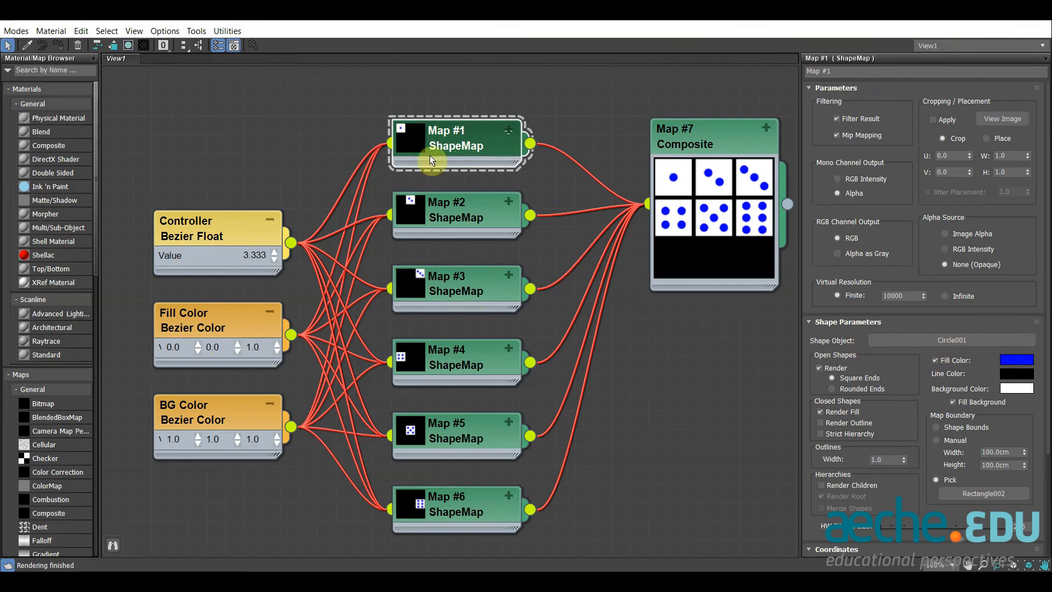
click(1017, 359)
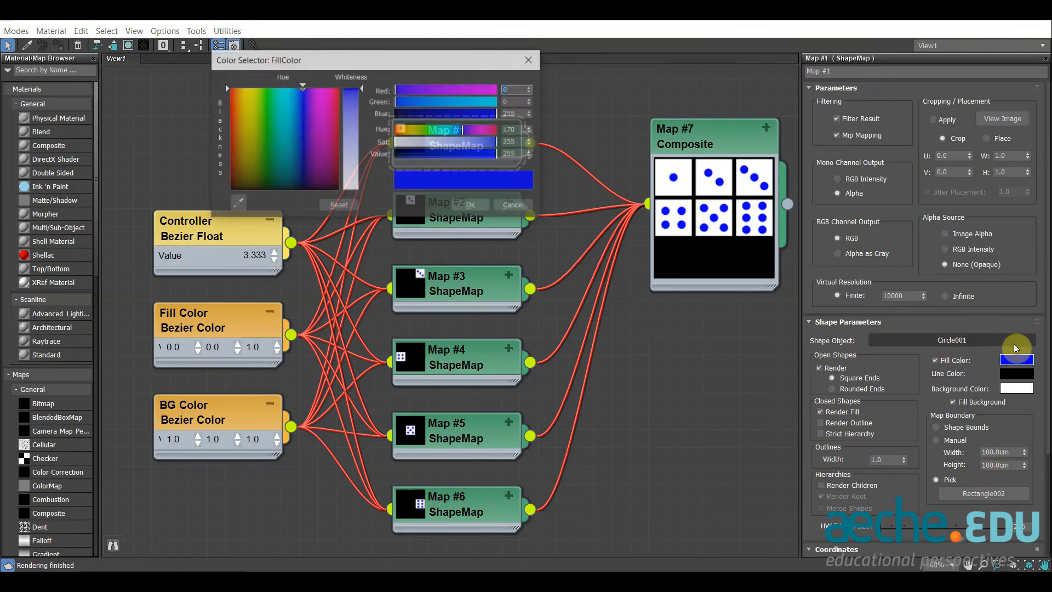
click(406, 144)
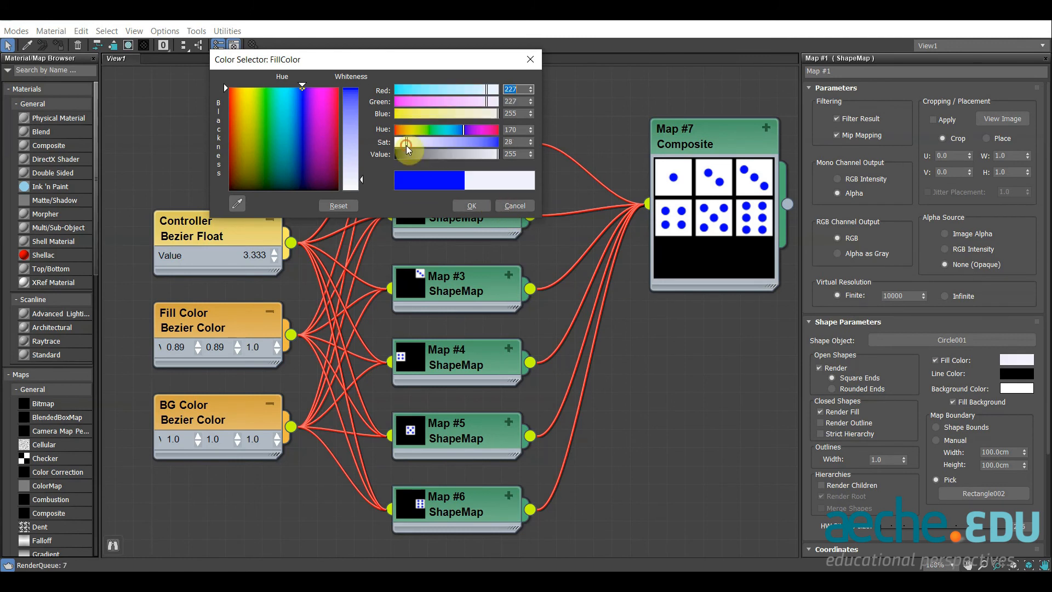
click(472, 114)
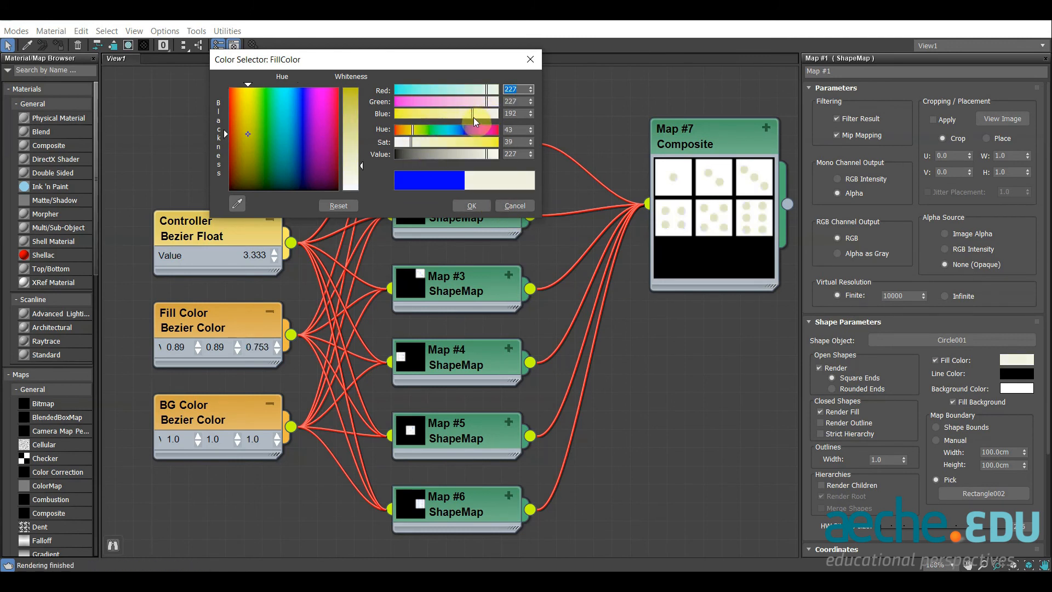
click(407, 145)
click(491, 155)
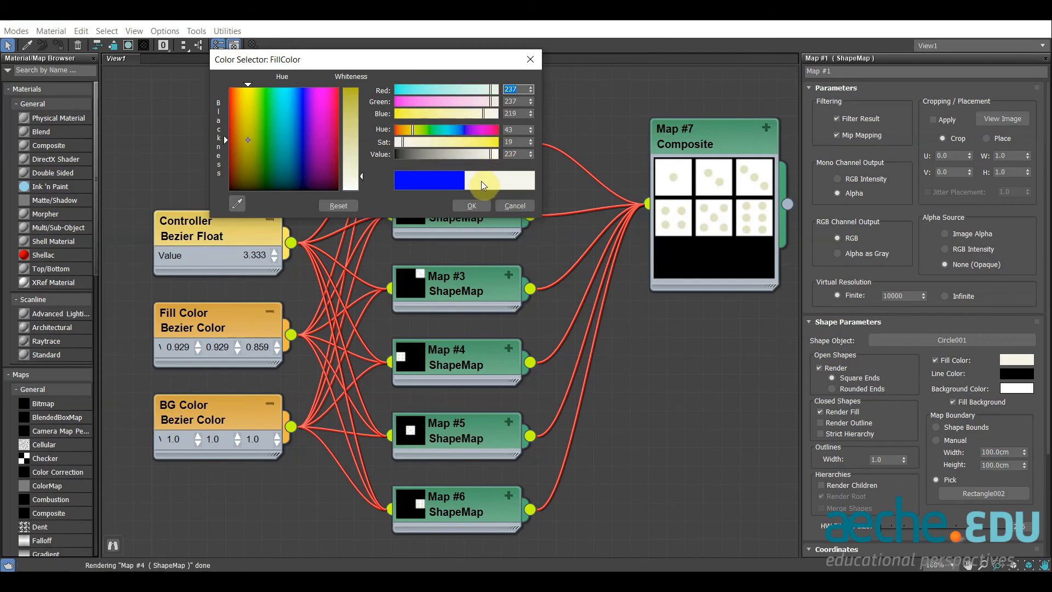
drag(478, 154, 472, 154)
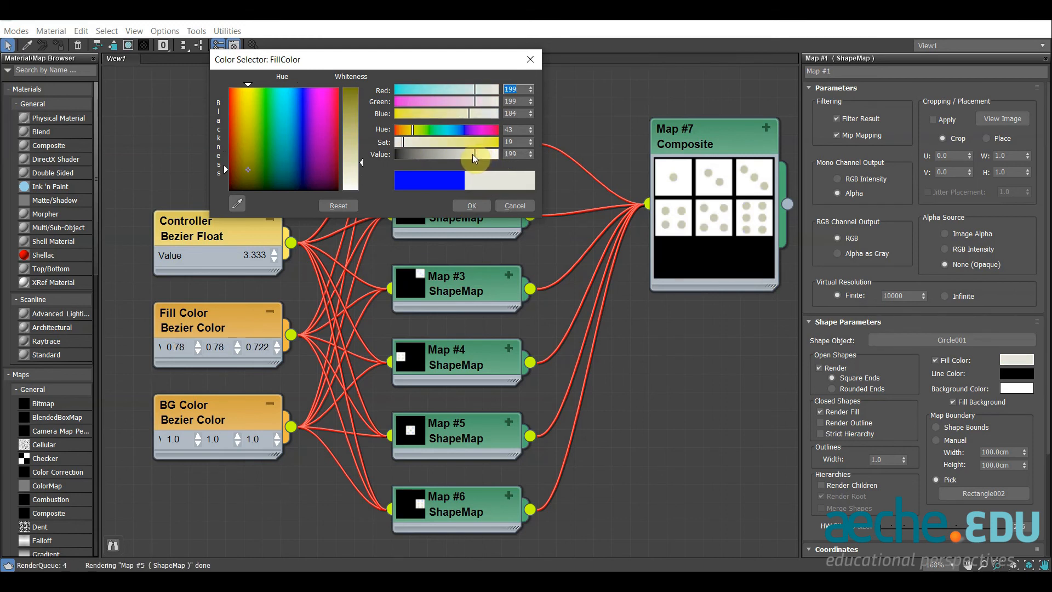
click(472, 205)
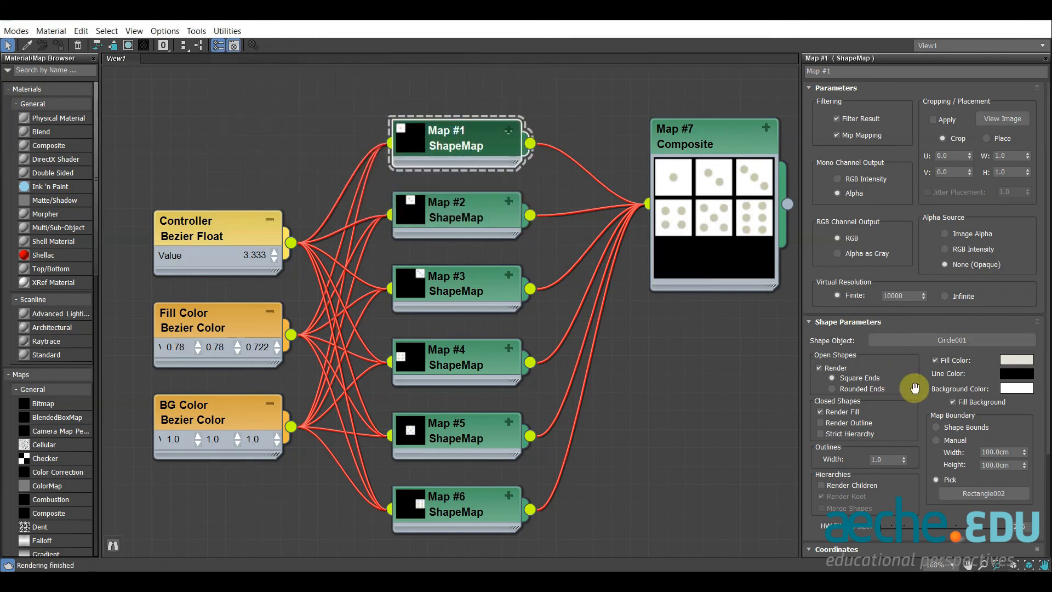
- Change the shared background color through Map #1 to a light grey with RGB 233, 233, 233
click(1016, 388)
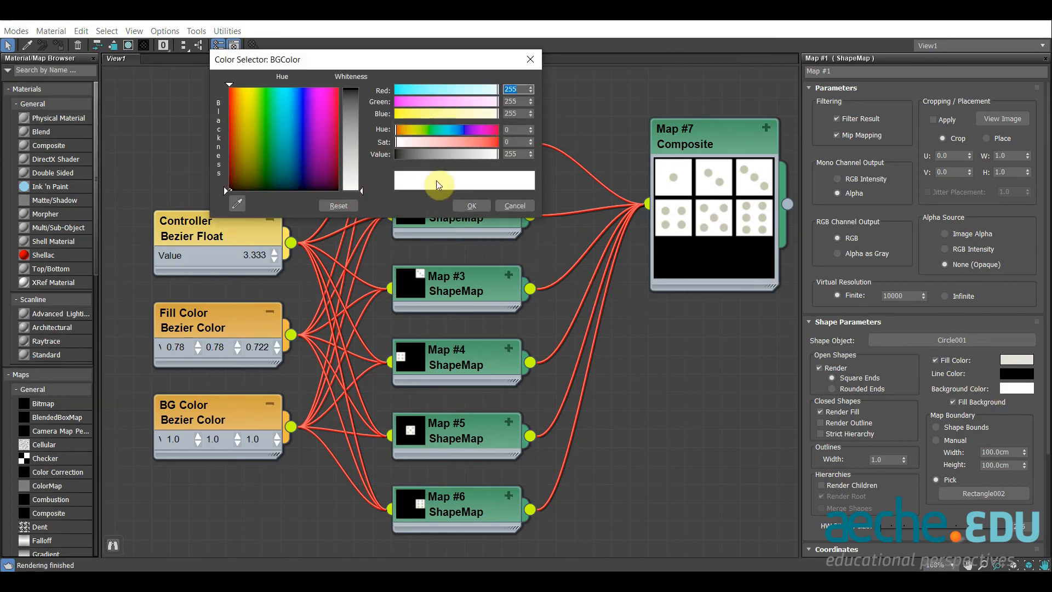
click(486, 154)
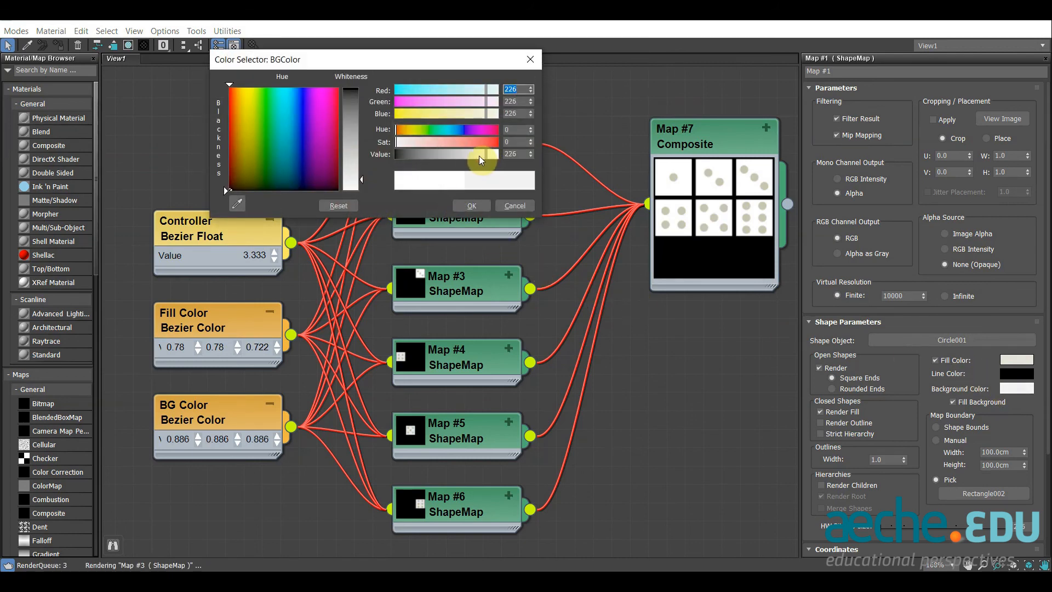
click(488, 154)
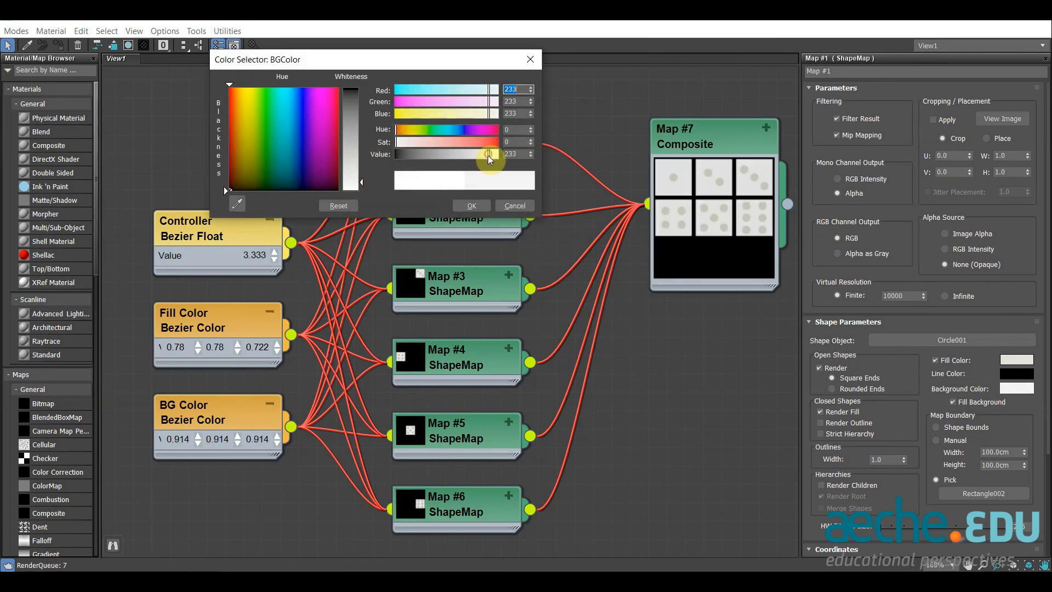
click(463, 206)
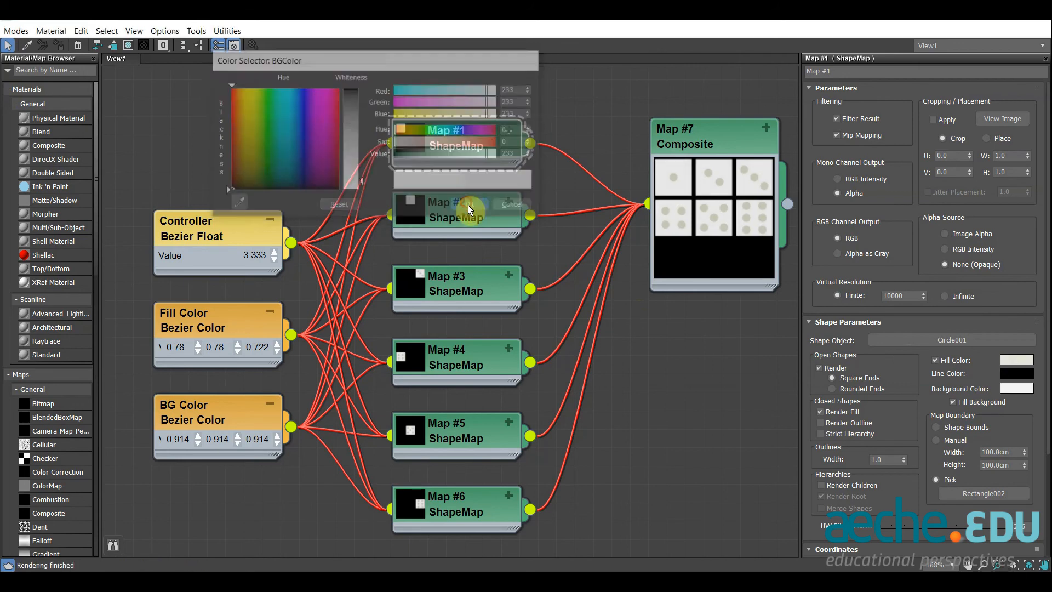
- Render the Composite Map #7 as a single frame at 2048 by 2048 pixels
middle_drag(684, 377, 641, 351)
scroll(636, 340, down, 2)
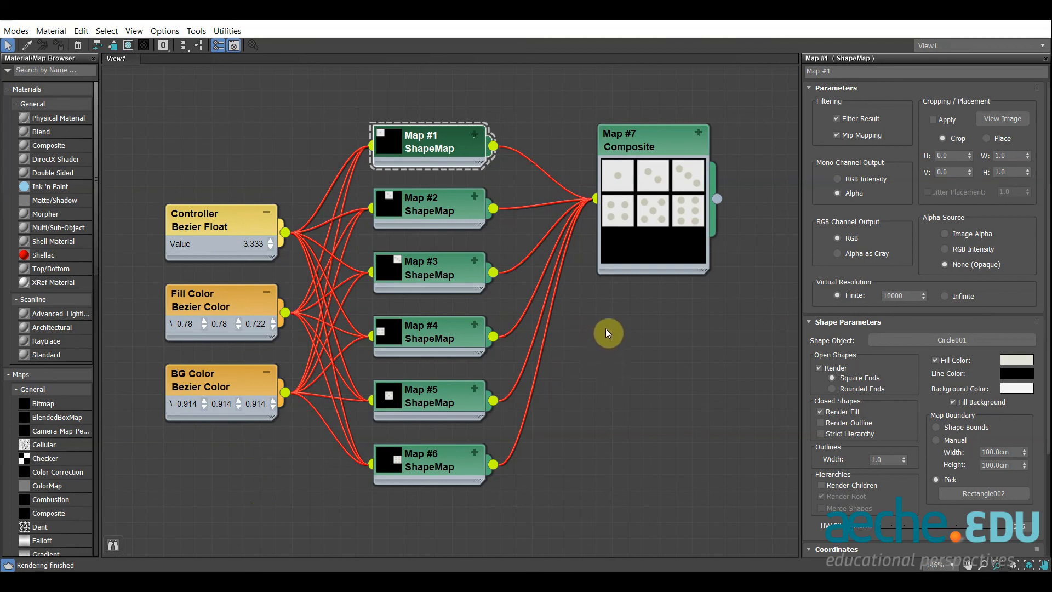
right_click(649, 225)
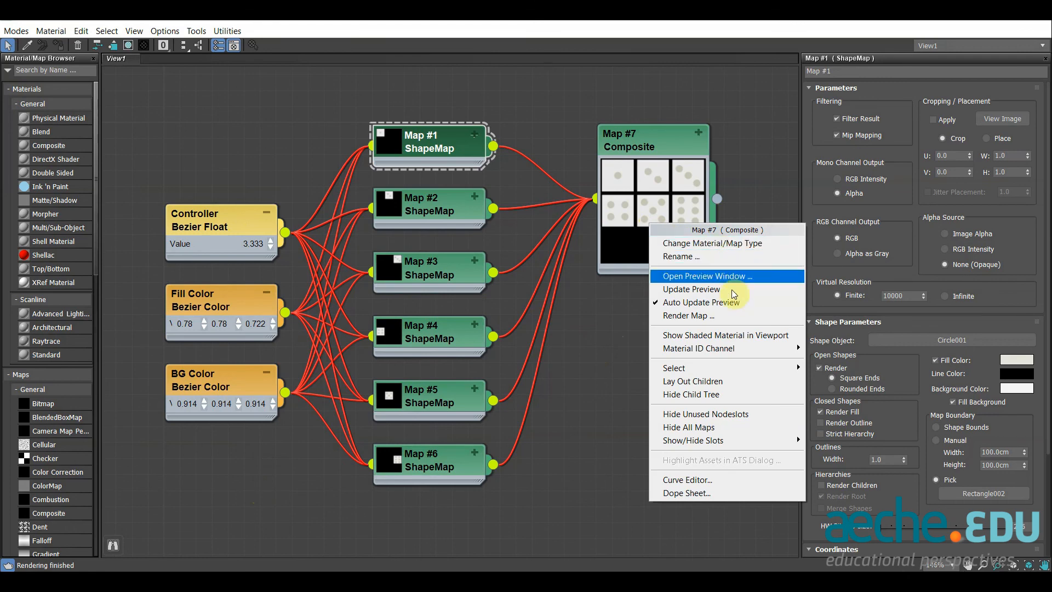
click(706, 316)
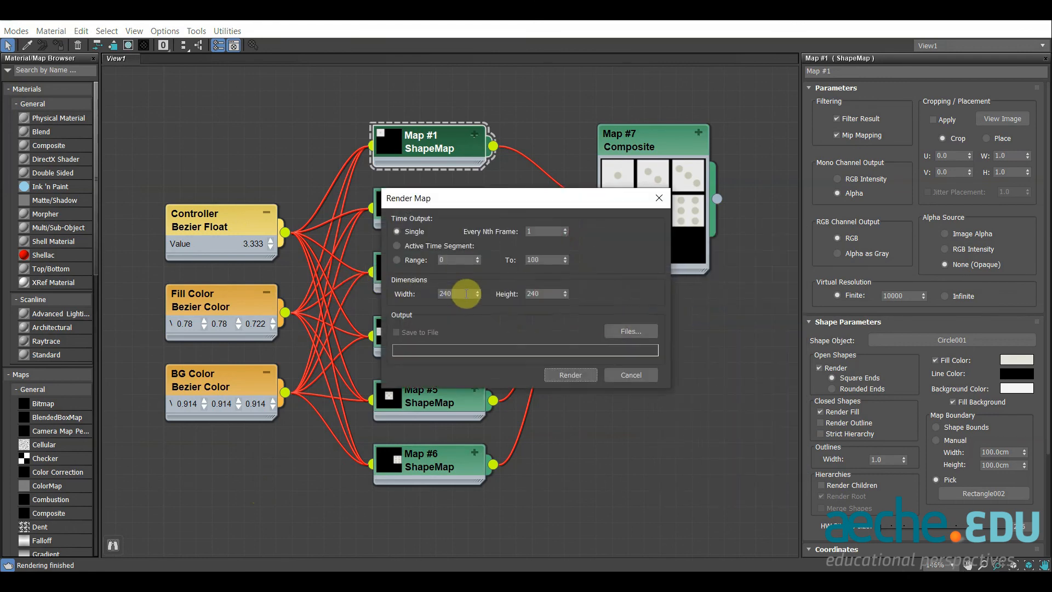
drag(466, 293, 399, 293)
text(2048)
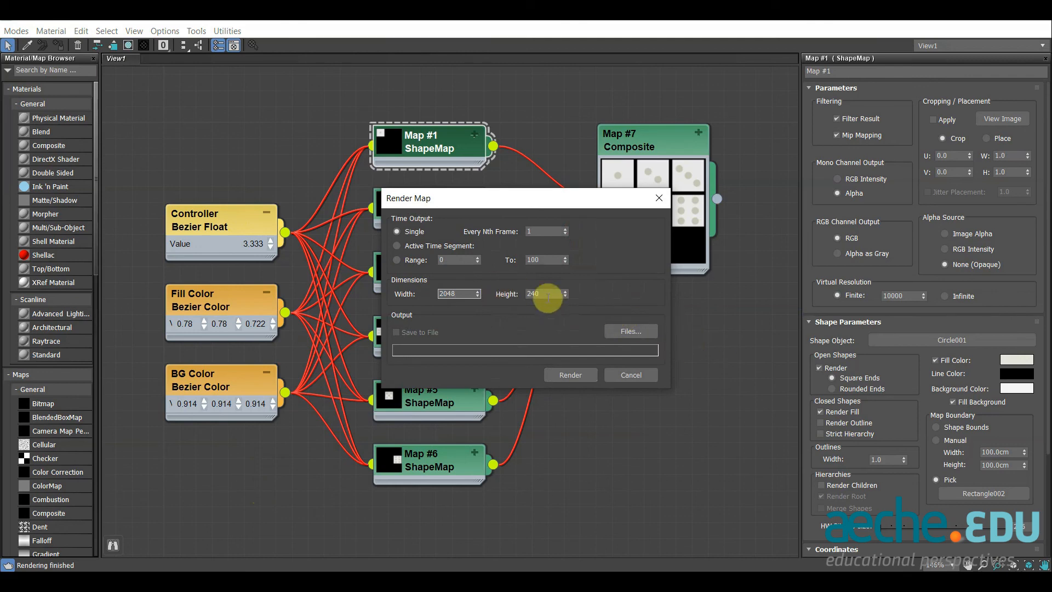
drag(548, 296, 477, 295)
text(2048)
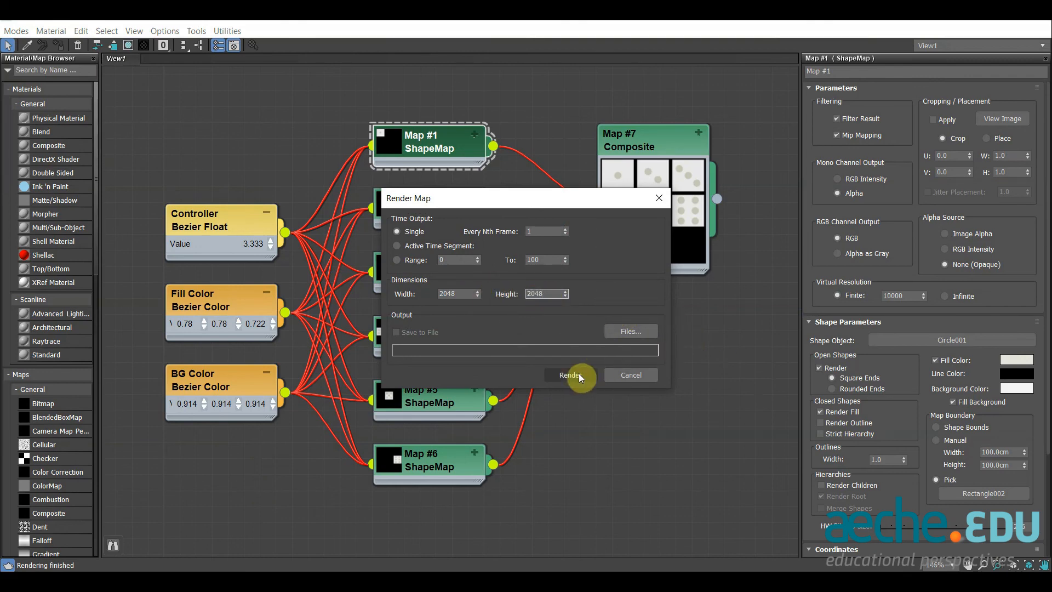
click(577, 373)
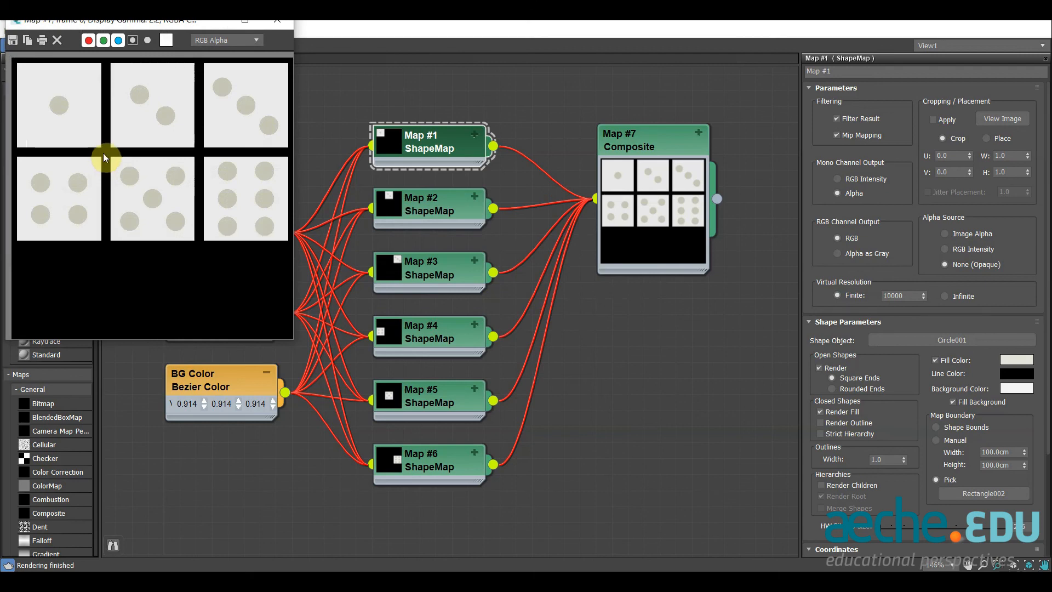
- Inspect the rendered die-face texture up close and save it as Dice.jpg in the Curs 8 Materiale folder
scroll(103, 154, up, 2)
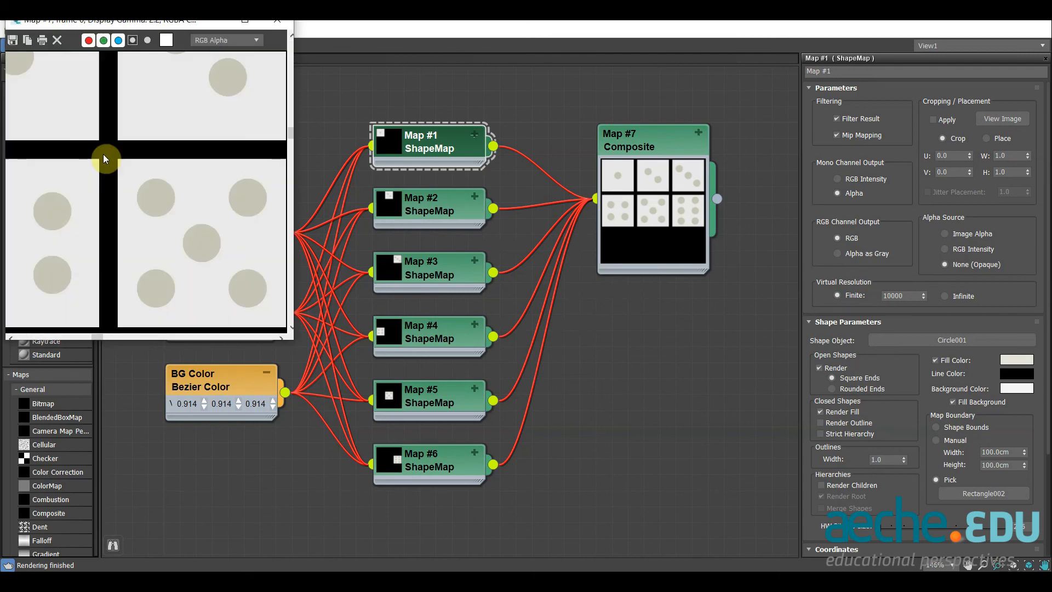
scroll(103, 154, down, 2)
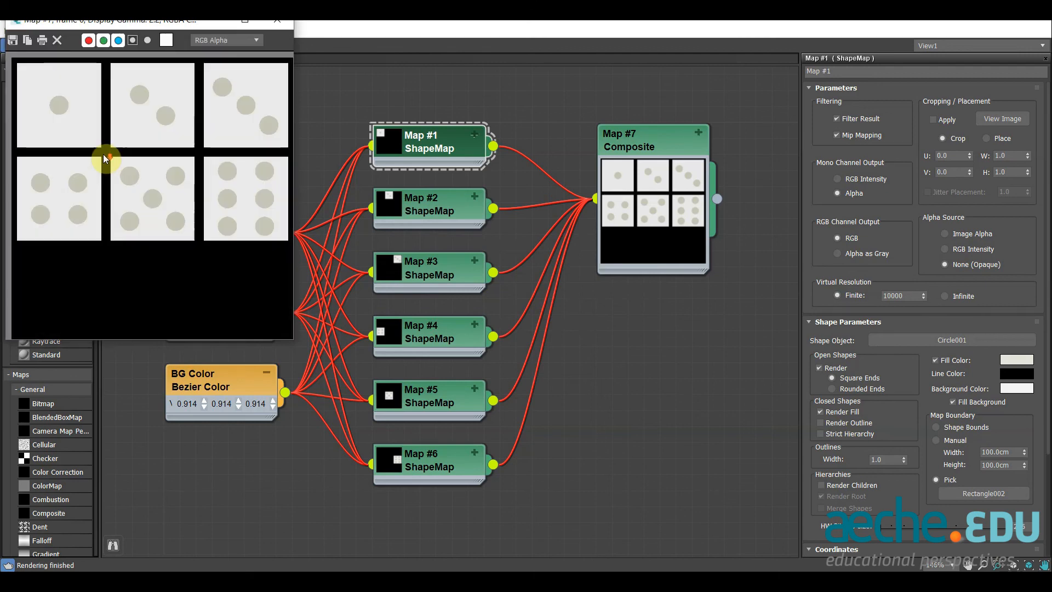
click(14, 41)
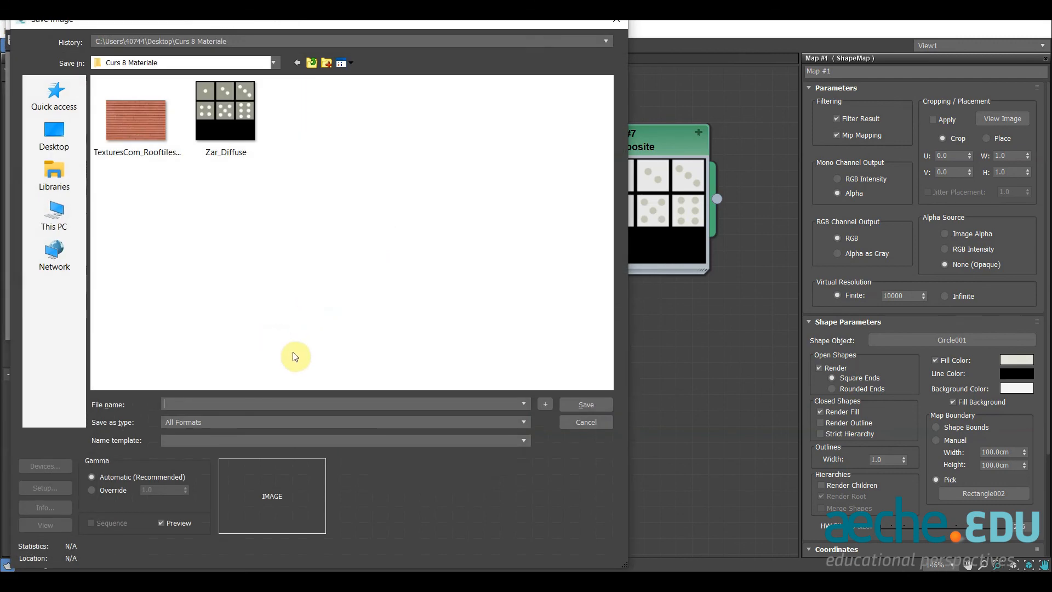
text(Dice)
key(Return)
click(290, 362)
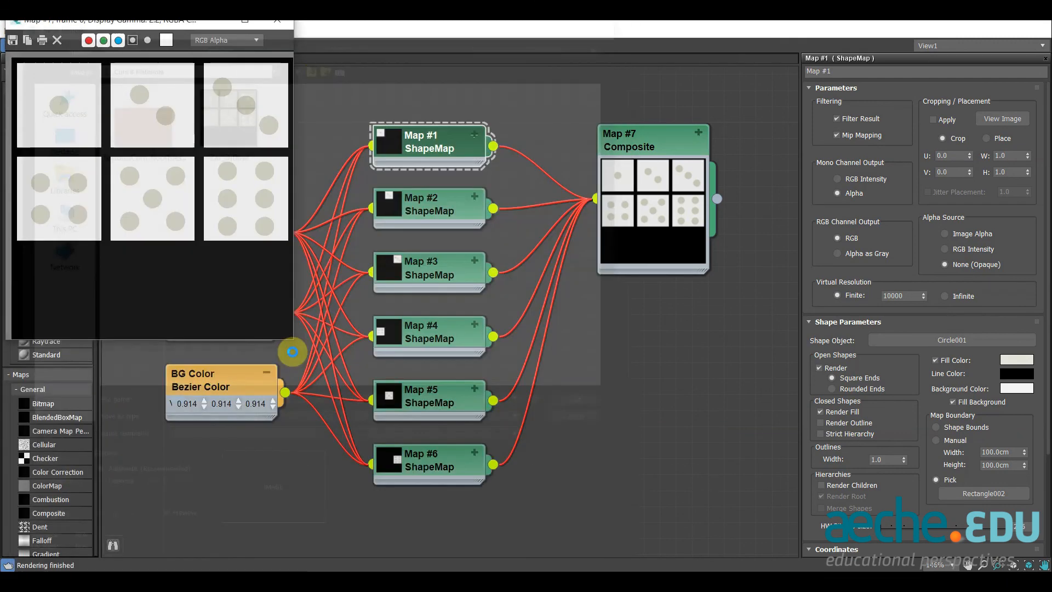
- Switch to File Explorer, view the saved Dice image in the Curs 8 Materiale folder, and put the viewer and folder away
click(427, 581)
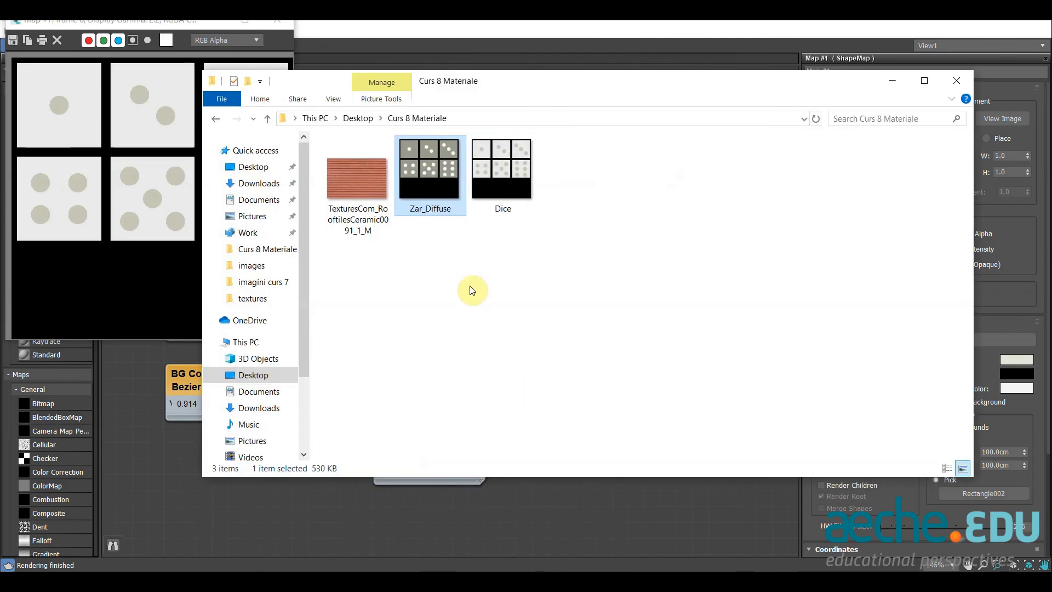
double_click(525, 162)
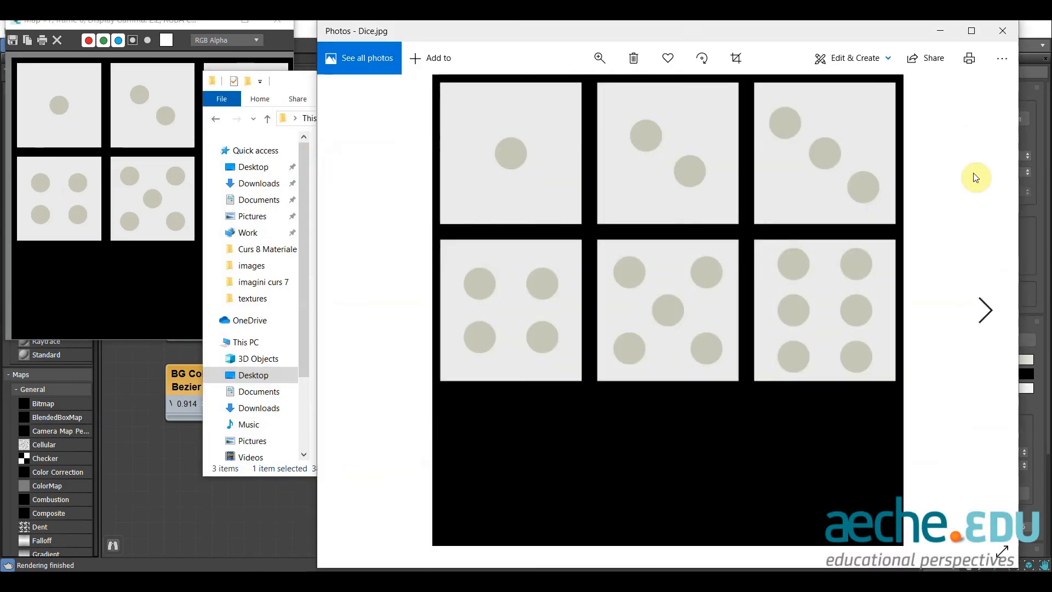
click(1013, 34)
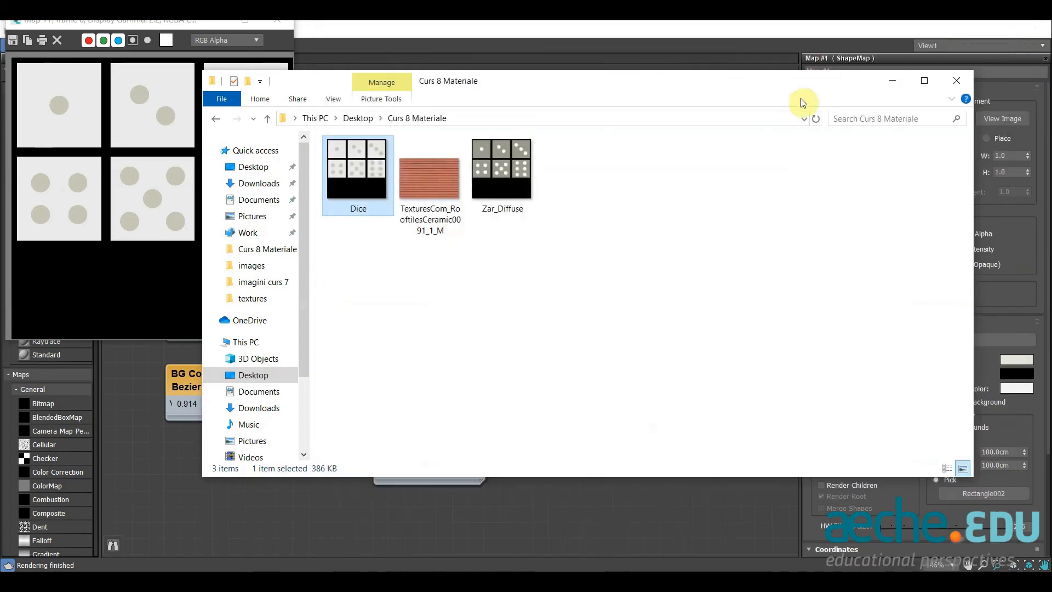
click(892, 80)
- Return to the Slate Material Editor and select the Composite node Map #7
click(741, 190)
scroll(687, 211, up, 2)
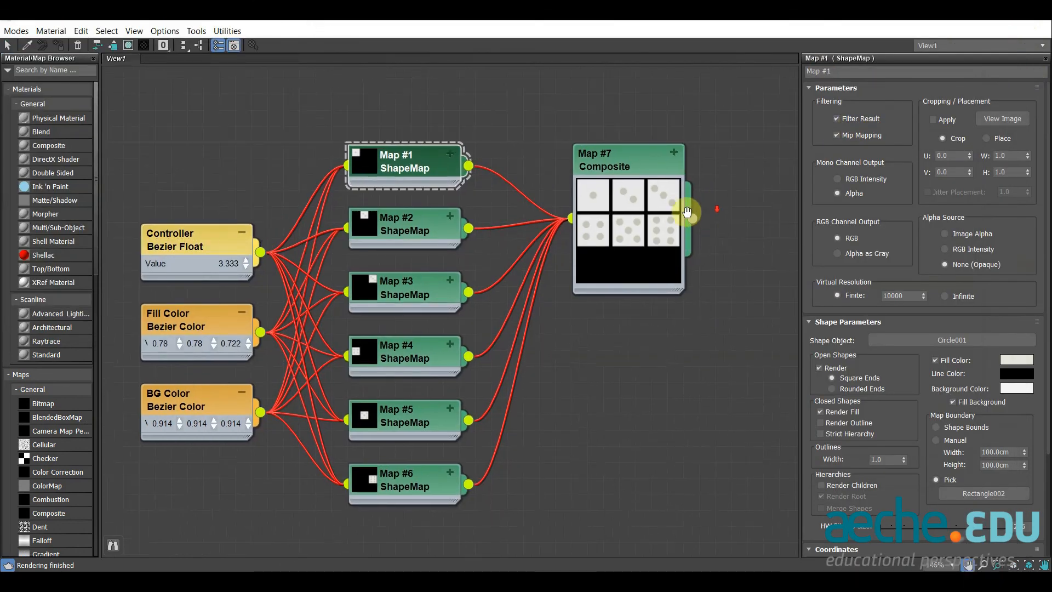
scroll(687, 211, down, 3)
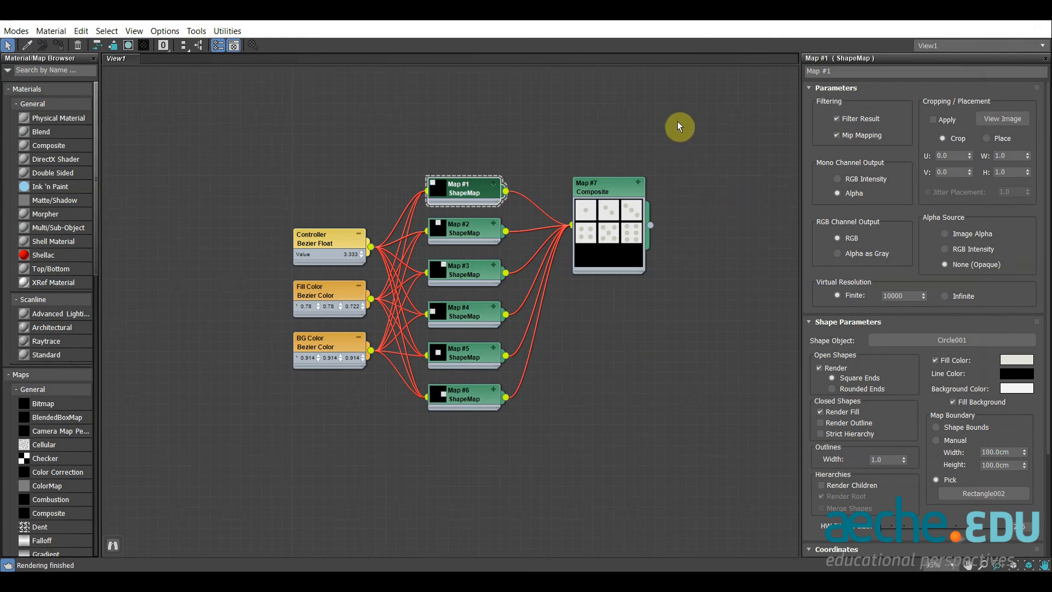
drag(677, 120, 656, 280)
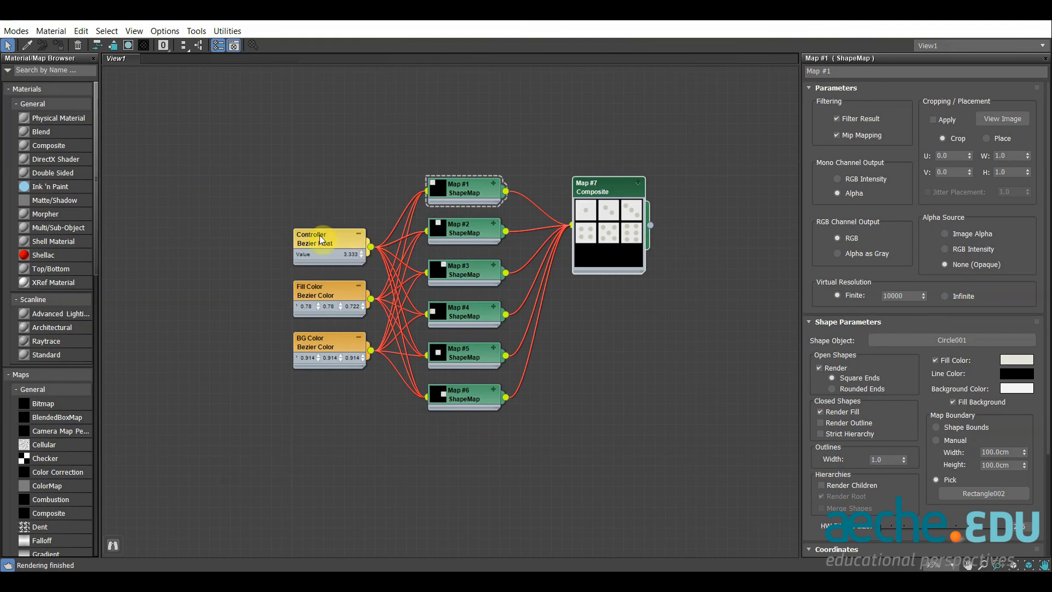